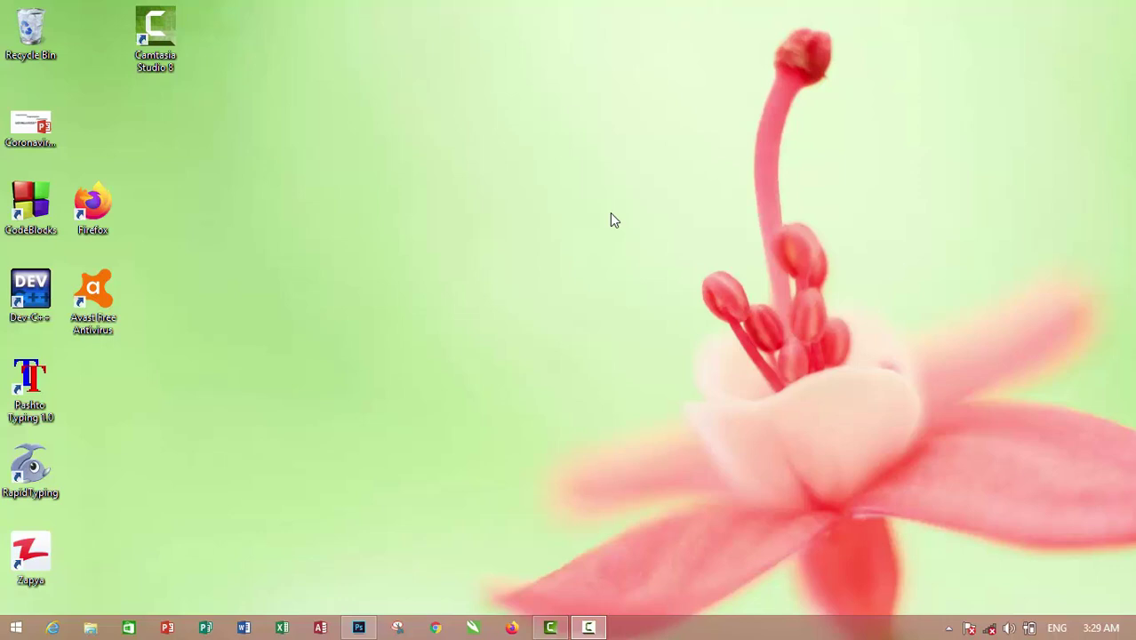
Maximize Photoshop over the blank Untitled-1 canvas and select the Gradient Tool
{"action": "left_click", "coordinate": [360, 627]}
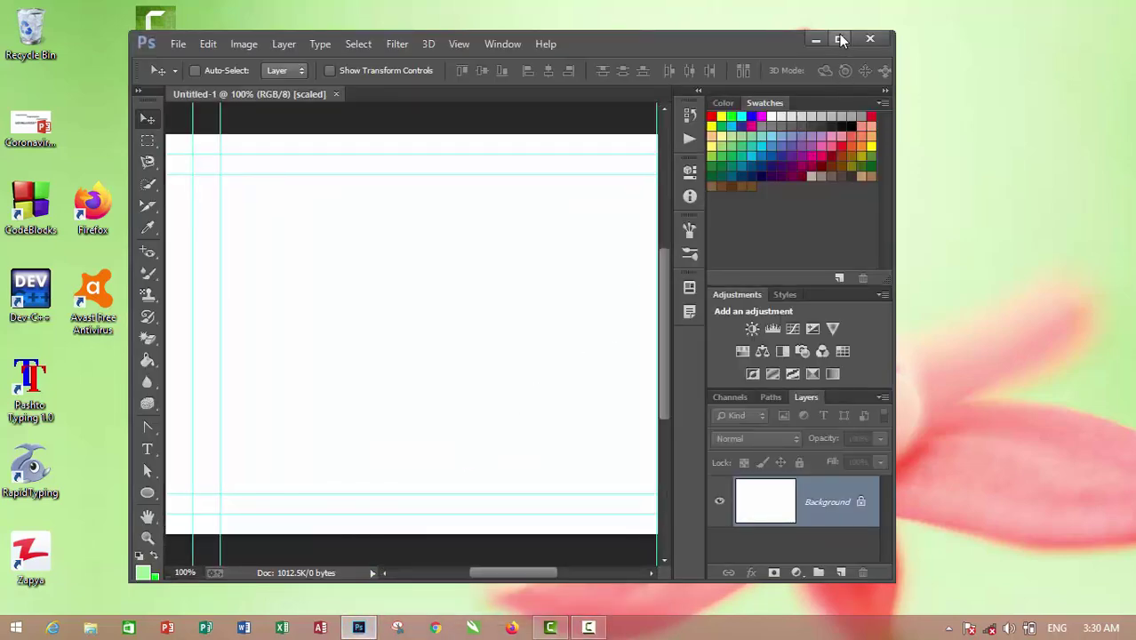
{"action": "left_click", "coordinate": [841, 40]}
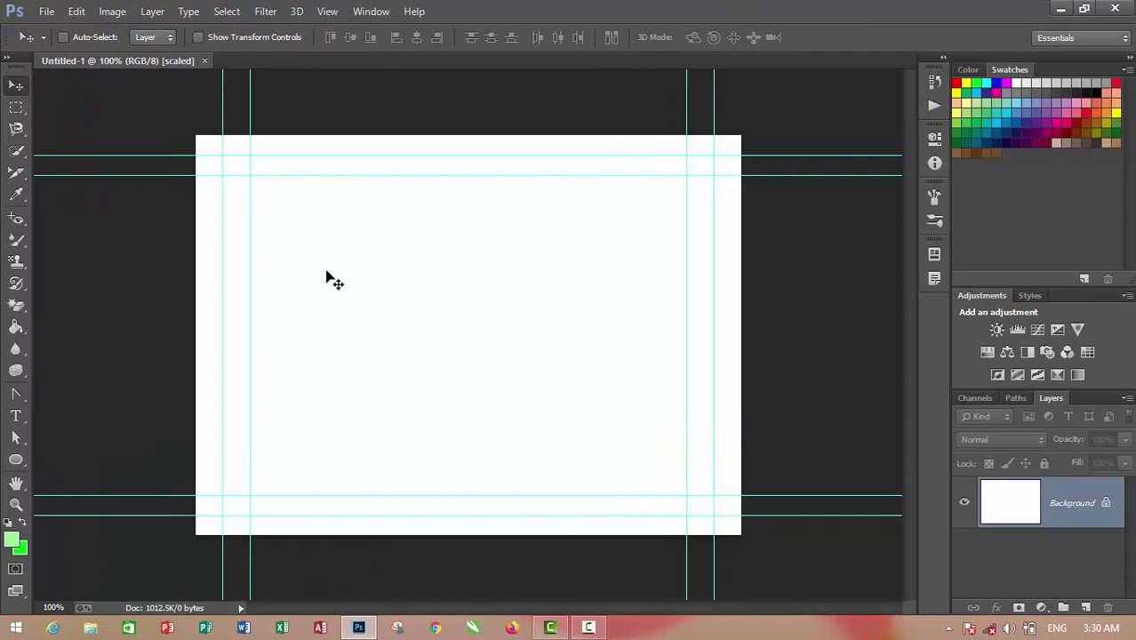
{"action": "left_click", "coordinate": [18, 327]}
{"action": "left_click", "coordinate": [45, 325]}
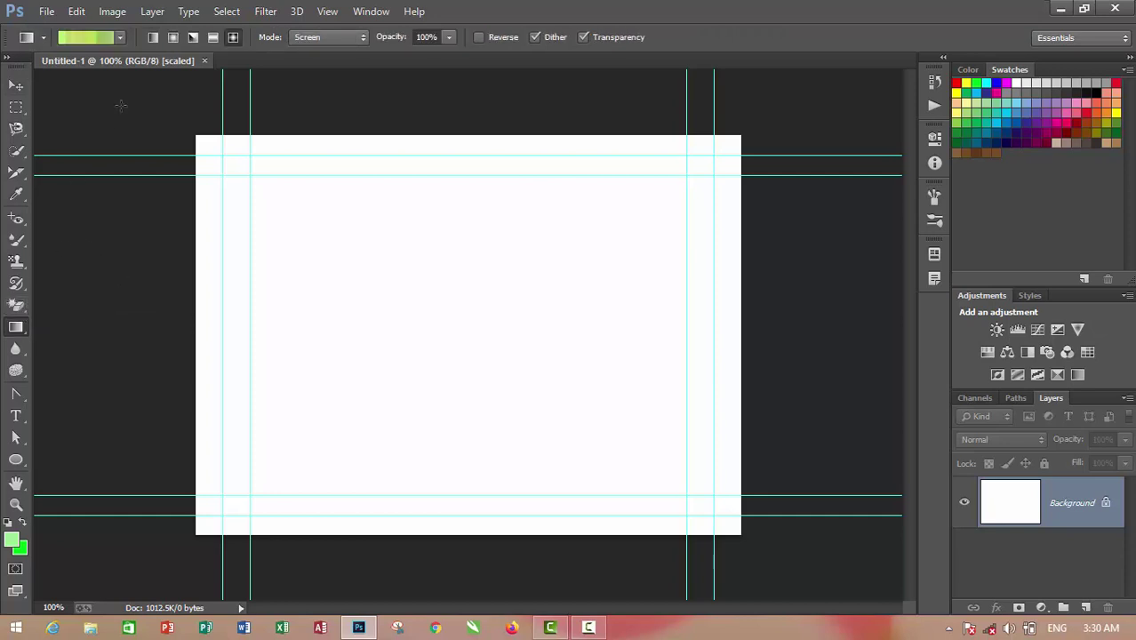
Open Kid(15).JPG from the Kids folder with Ctrl+O
{"action": "left_click", "coordinate": [46, 11]}
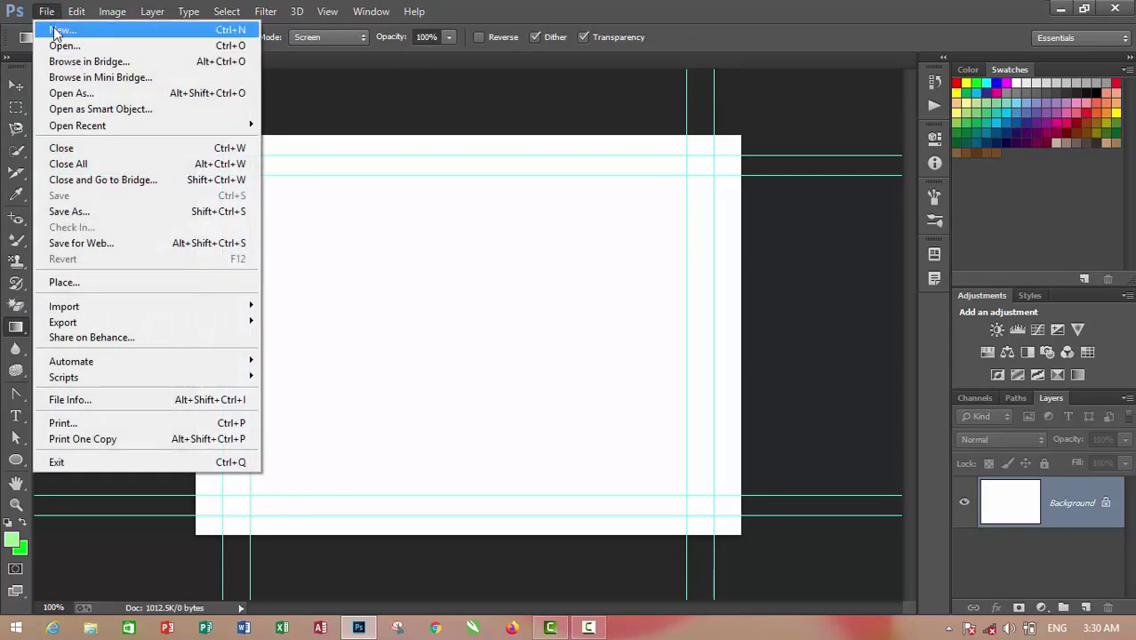
{"action": "key", "text": "Escape"}
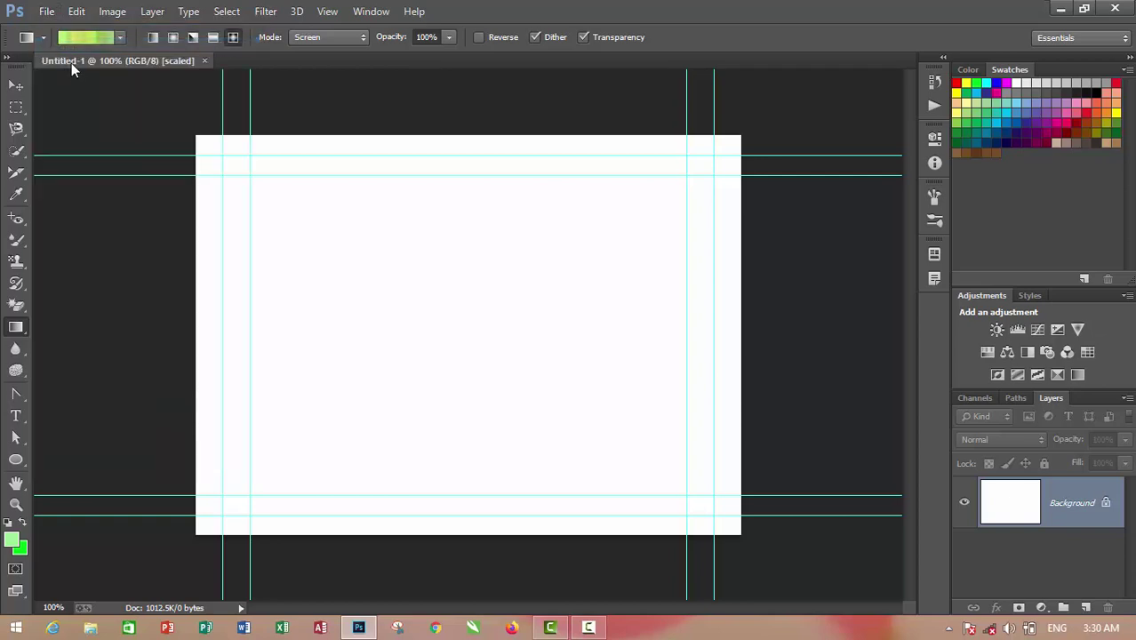
{"action": "key", "text": "ctrl+o"}
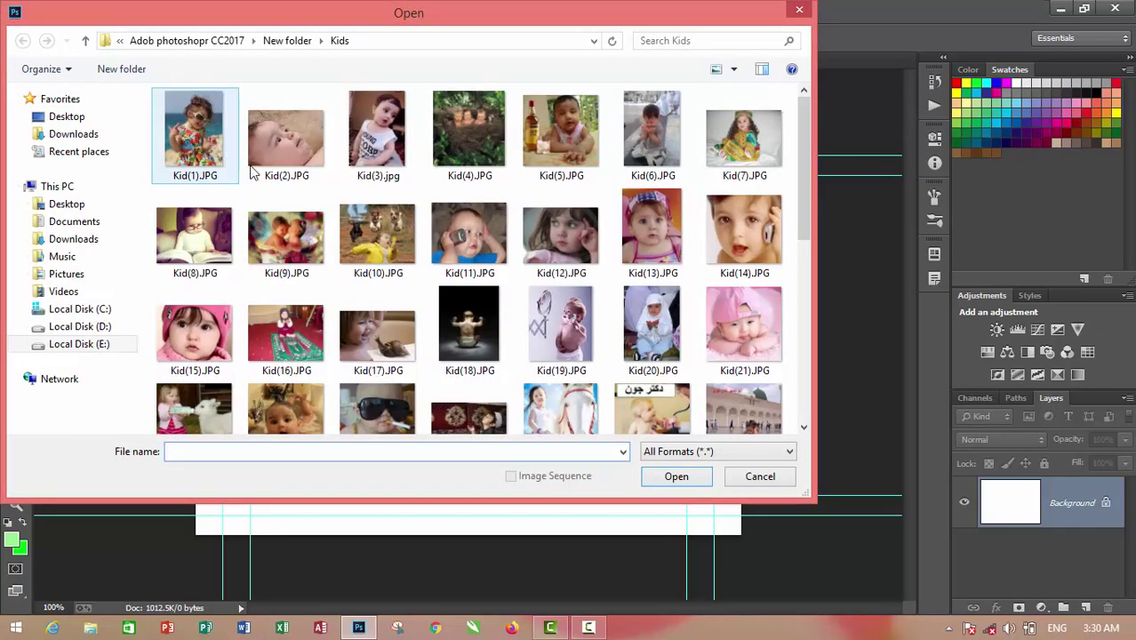
{"action": "key", "text": "Escape"}
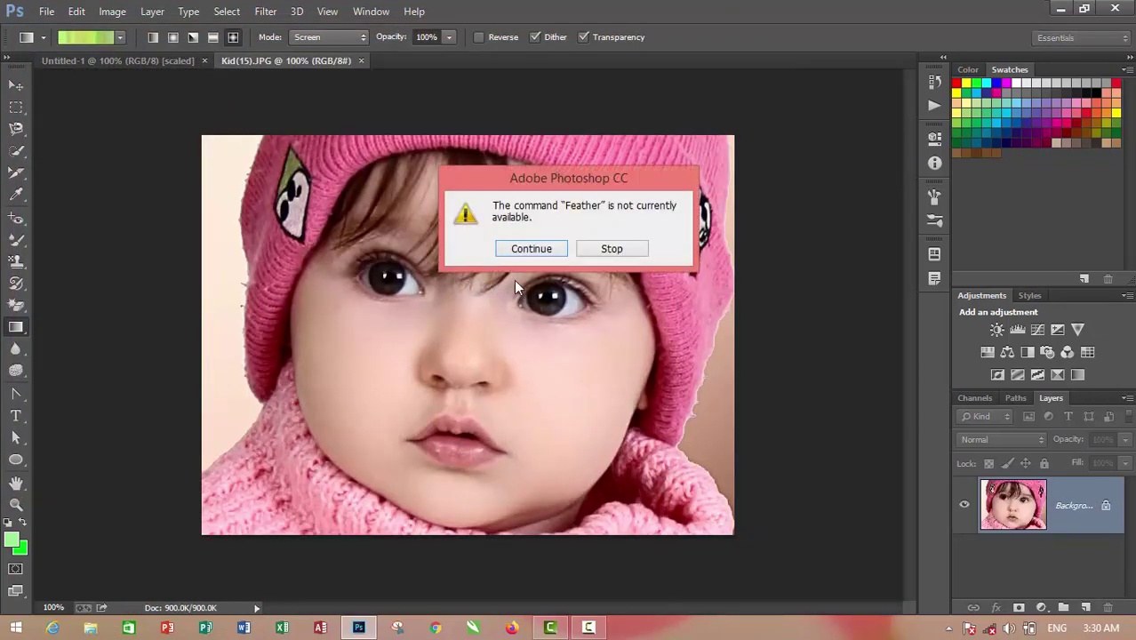
Dismiss the Feather alert, try two gradients across the photo, then undo them
{"action": "left_click", "coordinate": [598, 251]}
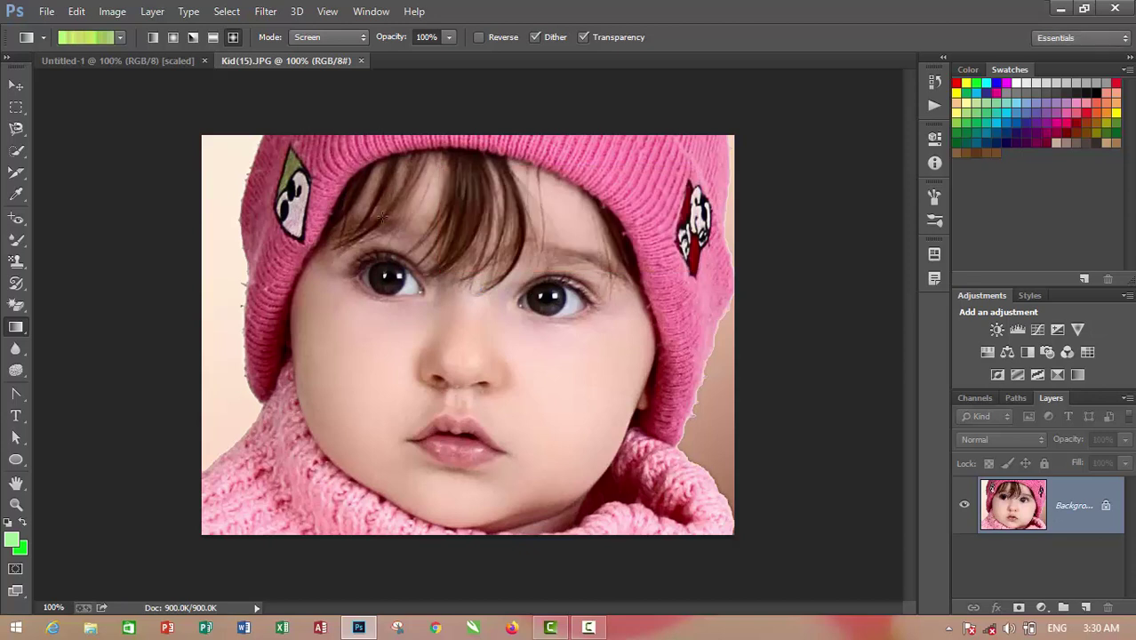
{"action": "left_click_drag", "start_coordinate": [497, 293], "coordinate": [663, 391]}
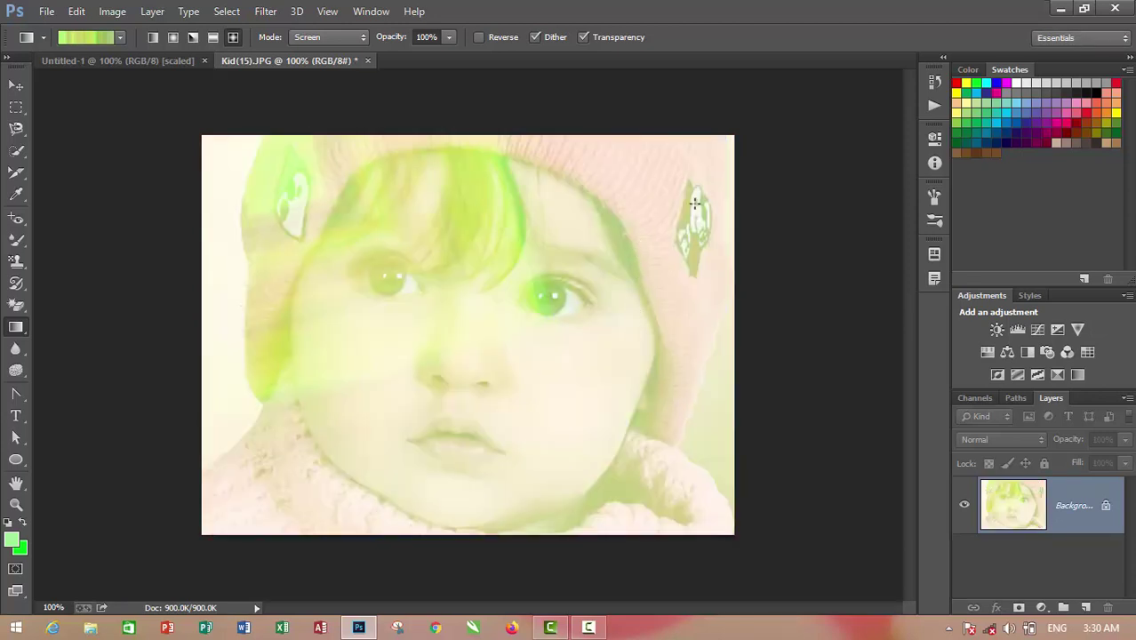
{"action": "left_click_drag", "start_coordinate": [693, 205], "coordinate": [469, 282]}
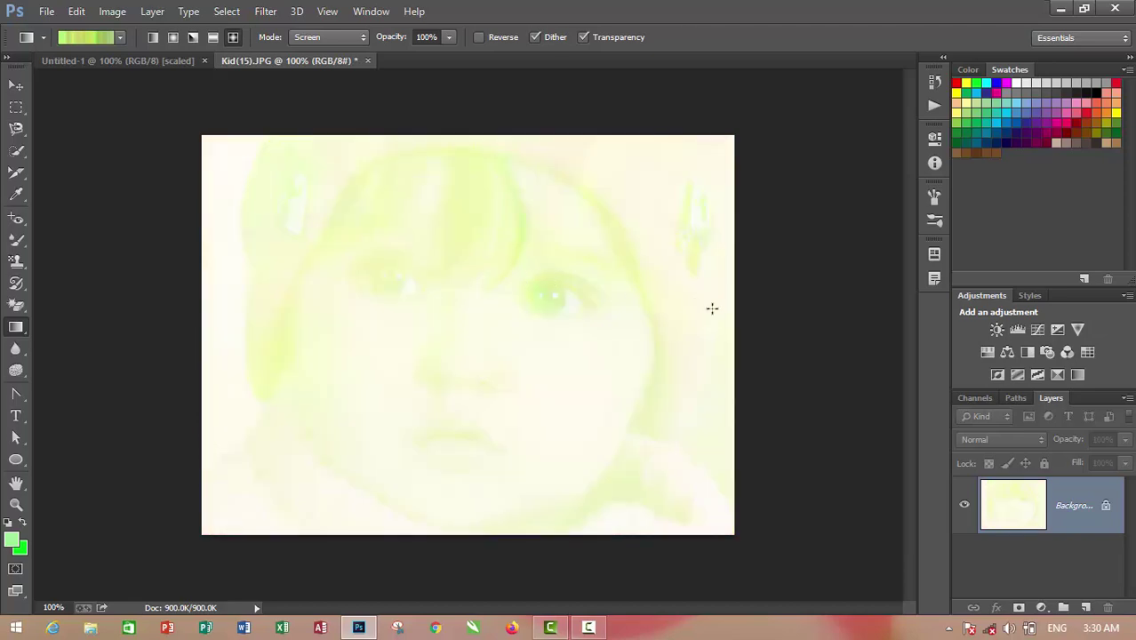
{"action": "key", "text": "ctrl+alt+z"}
{"action": "key", "text": "ctrl+alt+z"}
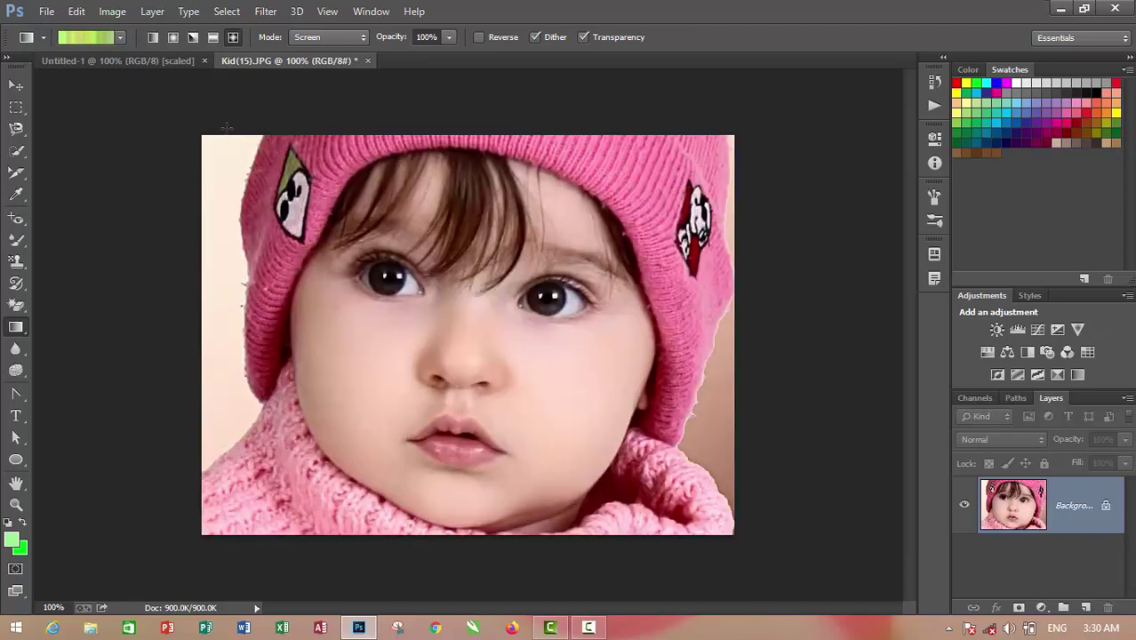
Apply the Red, Green gradient across the face, greener left and pinker right
{"action": "left_click", "coordinate": [119, 39]}
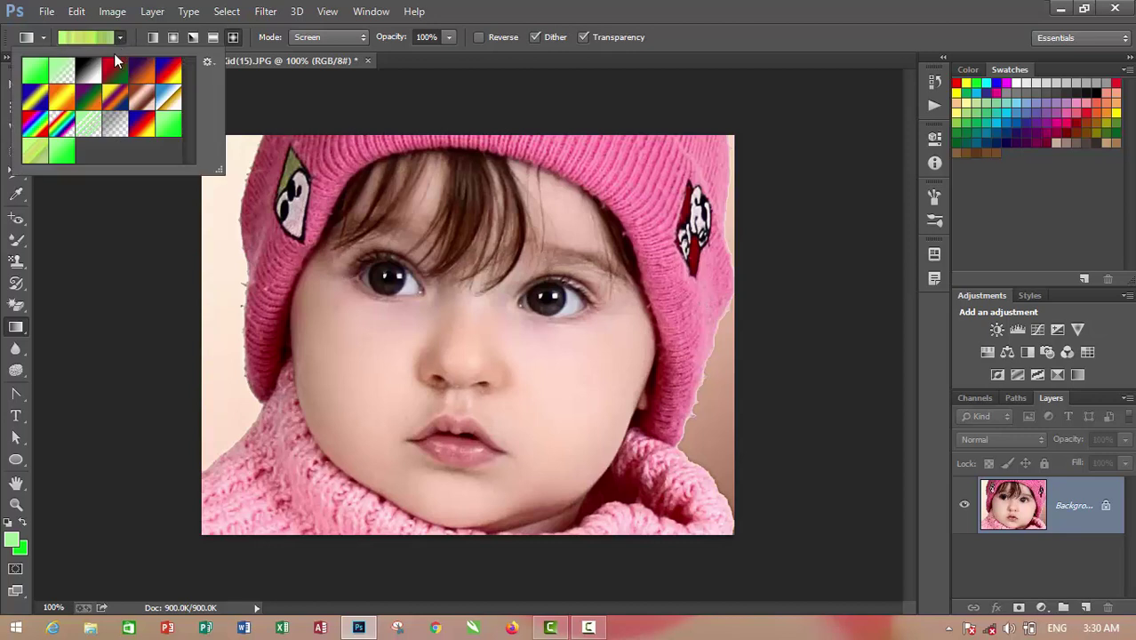
{"action": "double_click", "coordinate": [123, 69]}
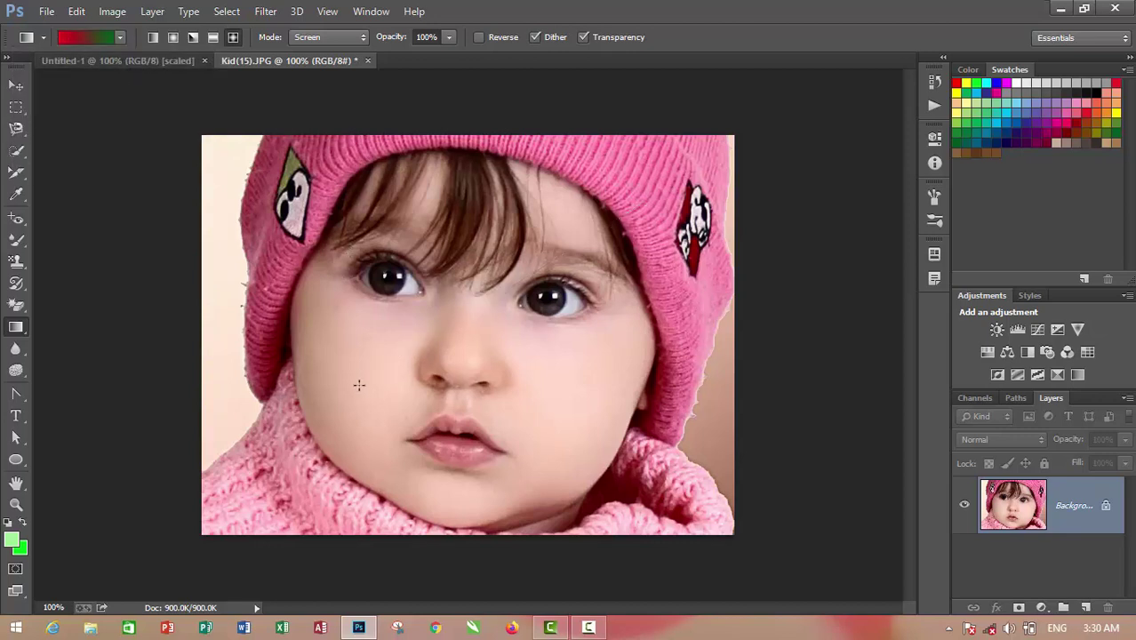
{"action": "left_click_drag", "start_coordinate": [580, 231], "coordinate": [357, 383]}
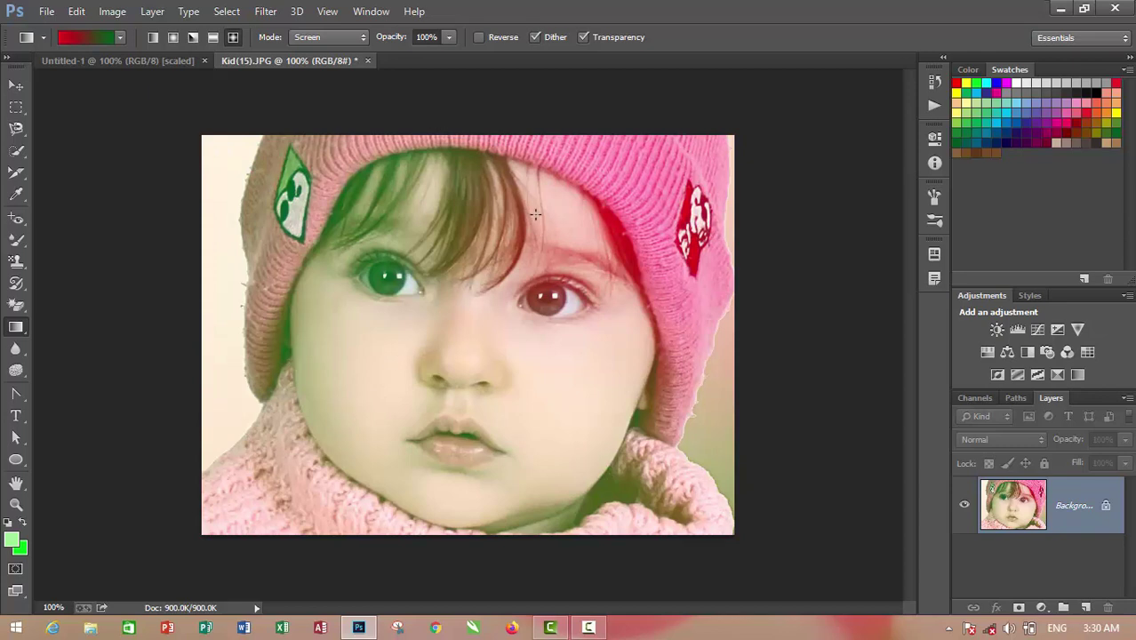
{"action": "left_click_drag", "start_coordinate": [539, 218], "coordinate": [329, 393]}
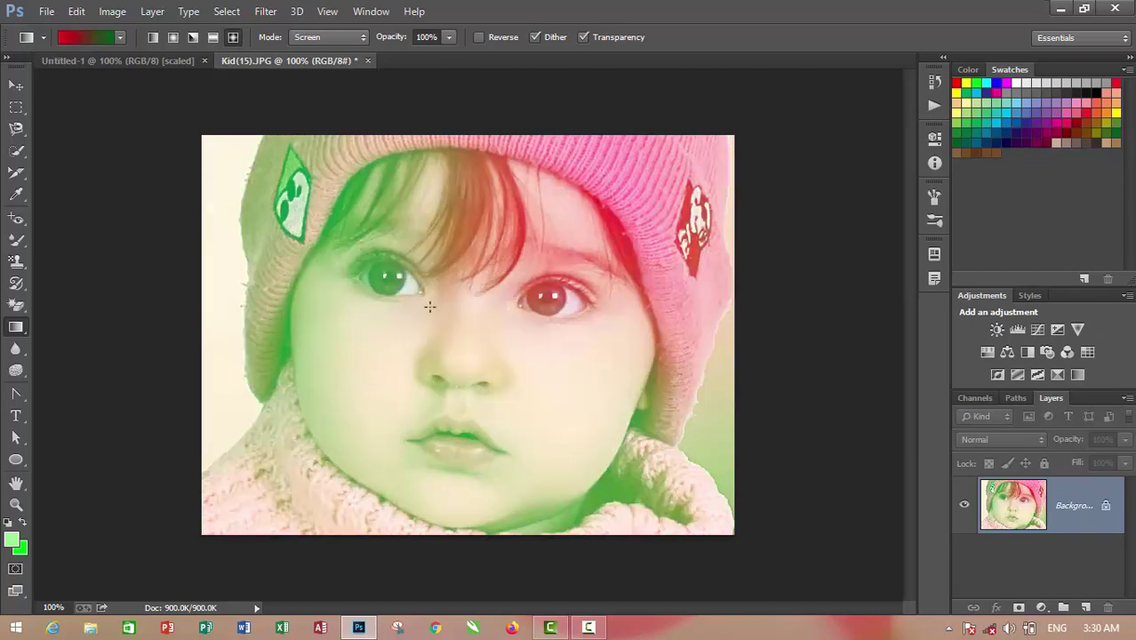
{"action": "left_click_drag", "start_coordinate": [423, 251], "coordinate": [523, 395]}
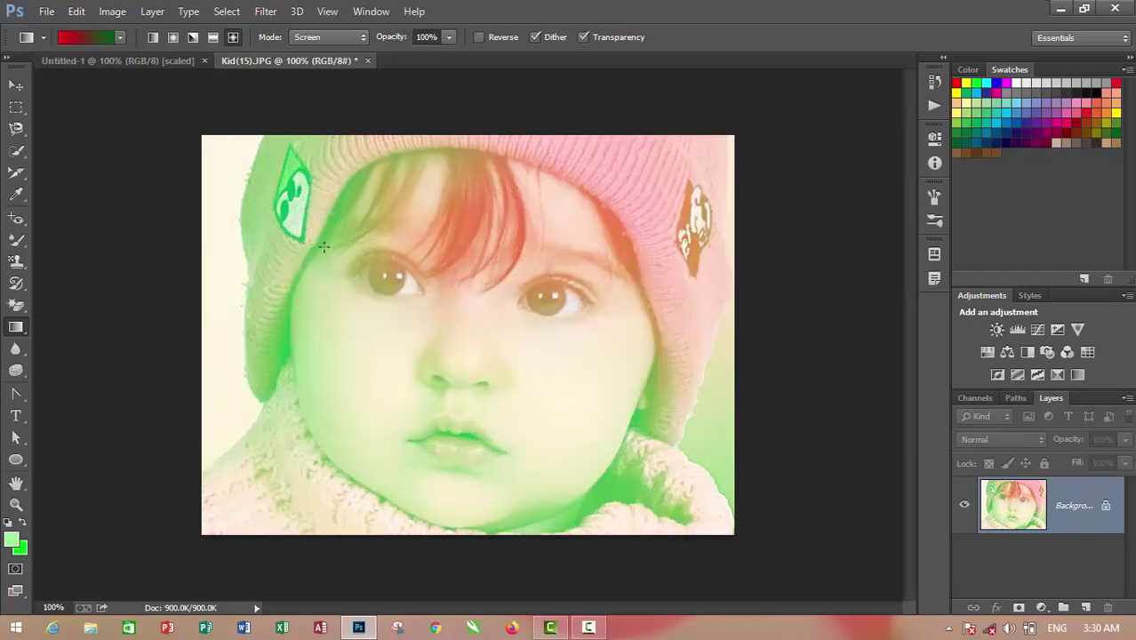
Load the Orange, Yellow, Orange preset in the Gradient Editor, adjust its name, and confirm
{"action": "left_click", "coordinate": [111, 35]}
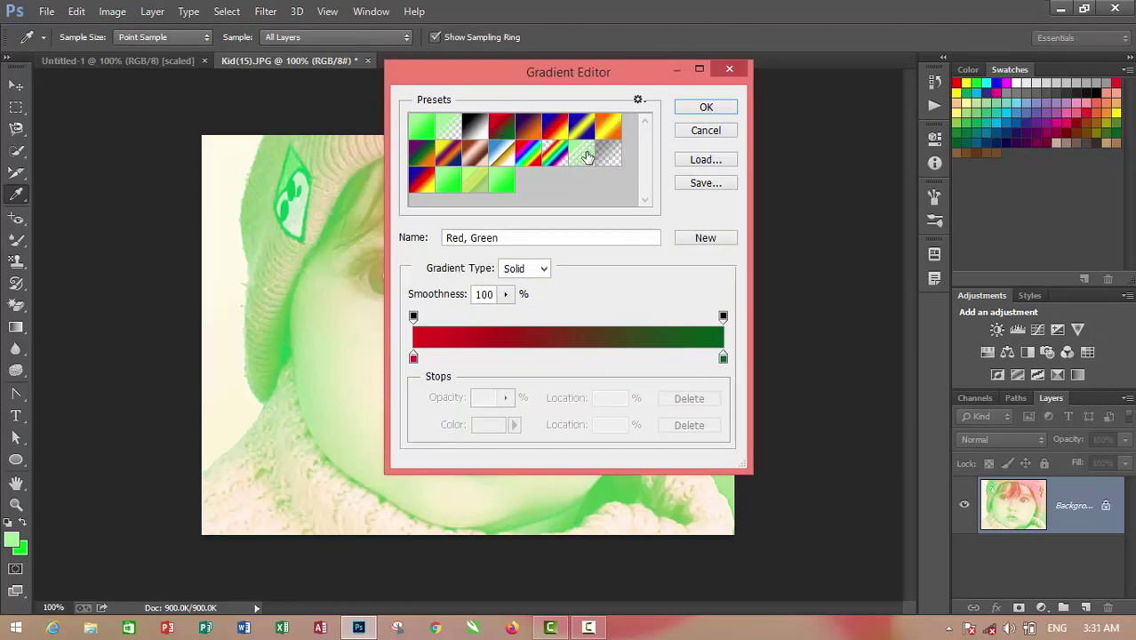
{"action": "double_click", "coordinate": [602, 131]}
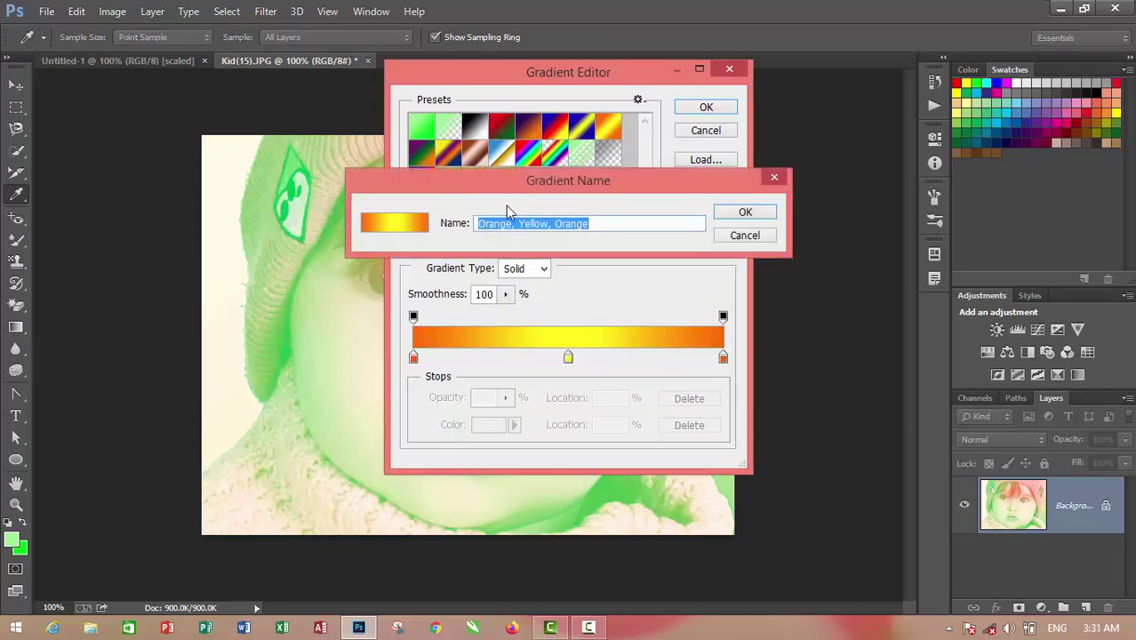
{"action": "left_click", "coordinate": [659, 223]}
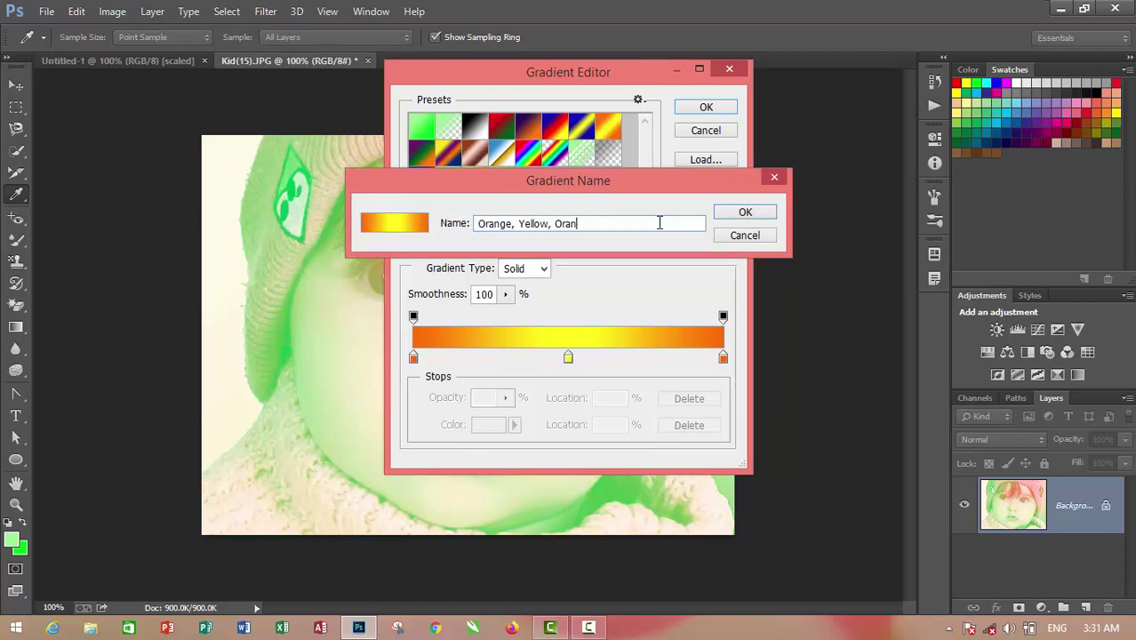
{"action": "key", "text": "BackSpace"}
{"action": "key", "text": "BackSpace"}
{"action": "left_click", "coordinate": [745, 213]}
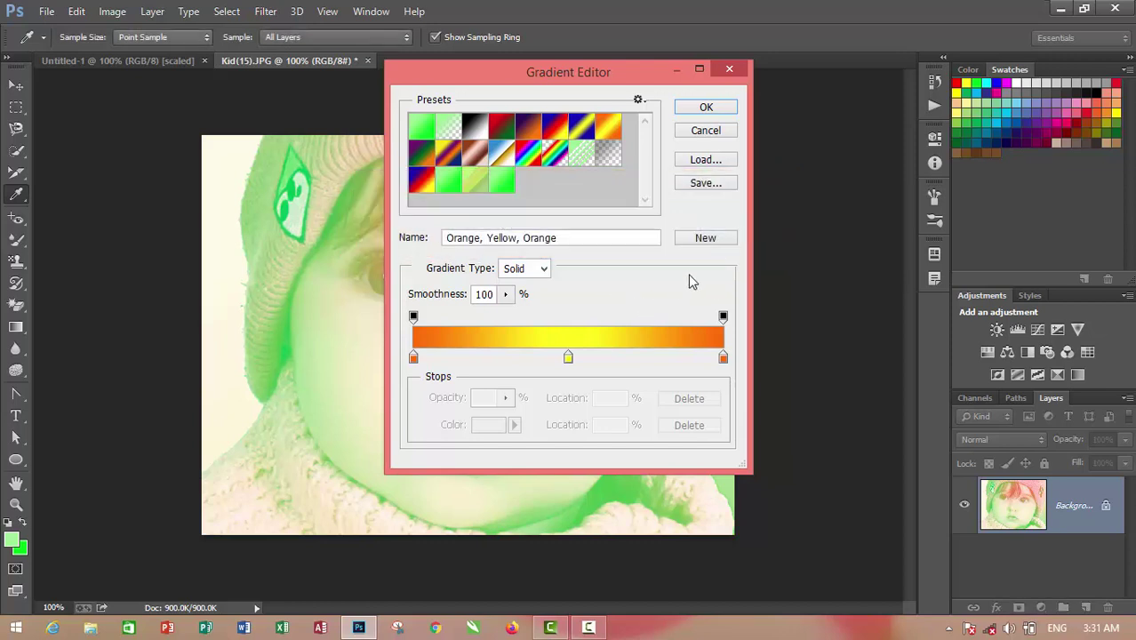
{"action": "left_click", "coordinate": [702, 110]}
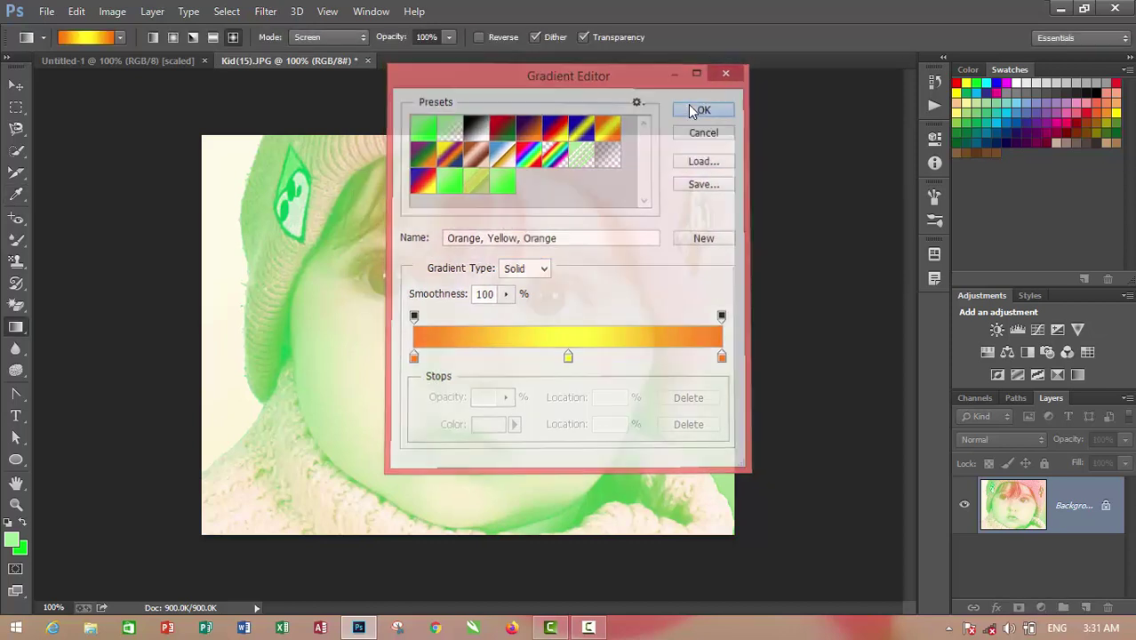
Try orange-yellow gradients in default and Linear shapes, undoing each
{"action": "left_click_drag", "start_coordinate": [593, 156], "coordinate": [396, 337]}
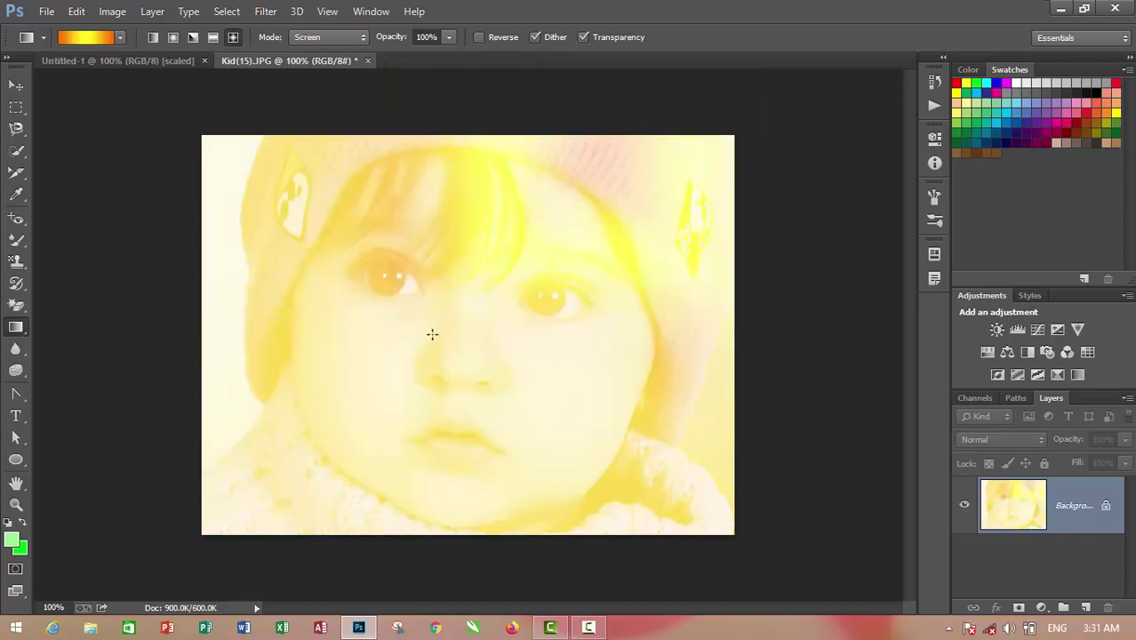
{"action": "key", "text": "ctrl+alt+z"}
{"action": "key", "text": "ctrl+alt+z"}
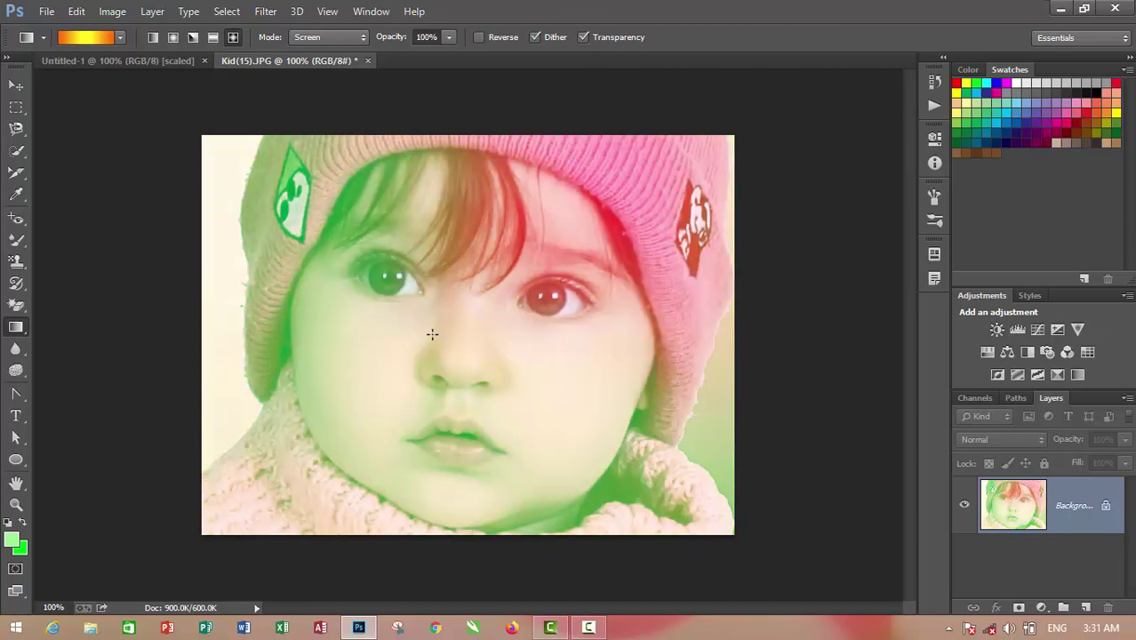
{"action": "left_click", "coordinate": [150, 41]}
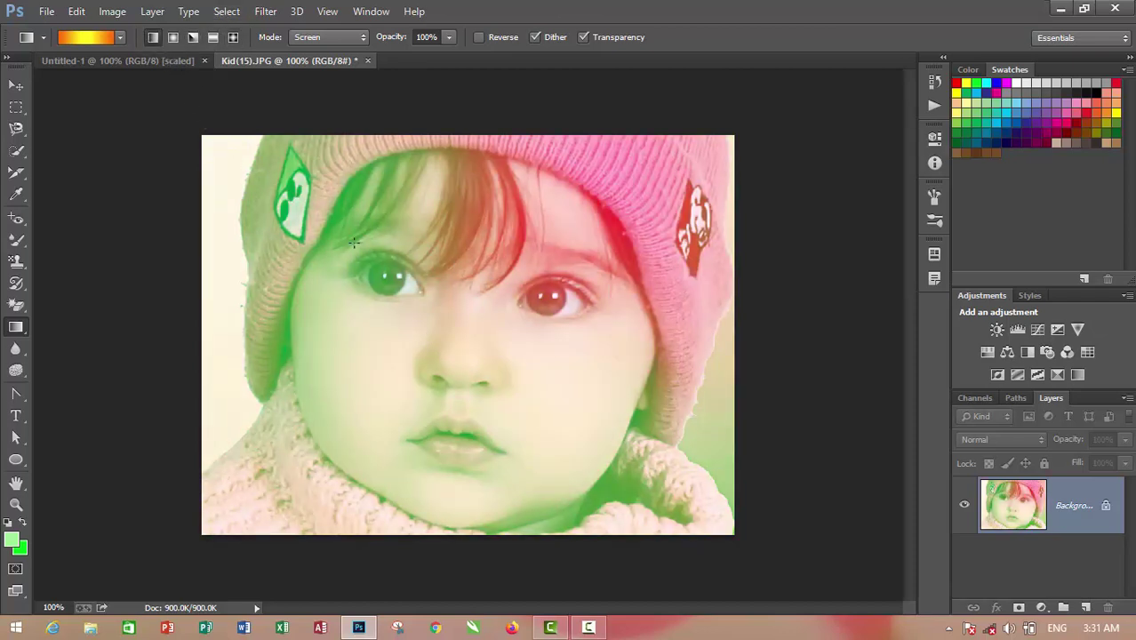
{"action": "left_click_drag", "start_coordinate": [395, 263], "coordinate": [560, 371]}
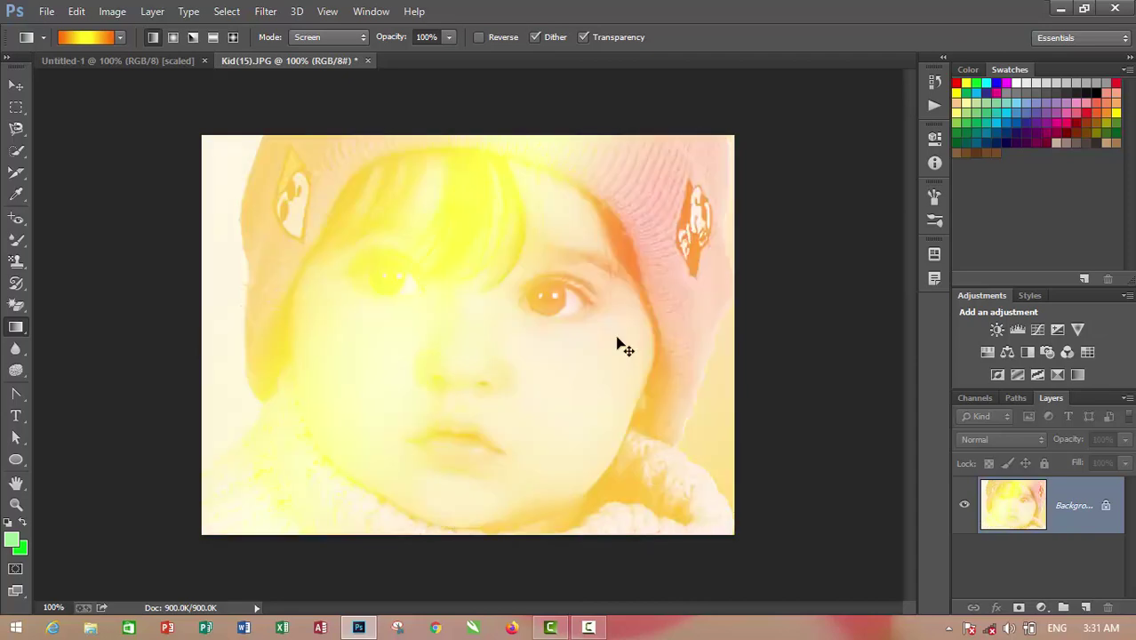
{"action": "key", "text": "ctrl+alt+z"}
{"action": "key", "text": "ctrl+alt+z"}
{"action": "key", "text": "ctrl+alt+z"}
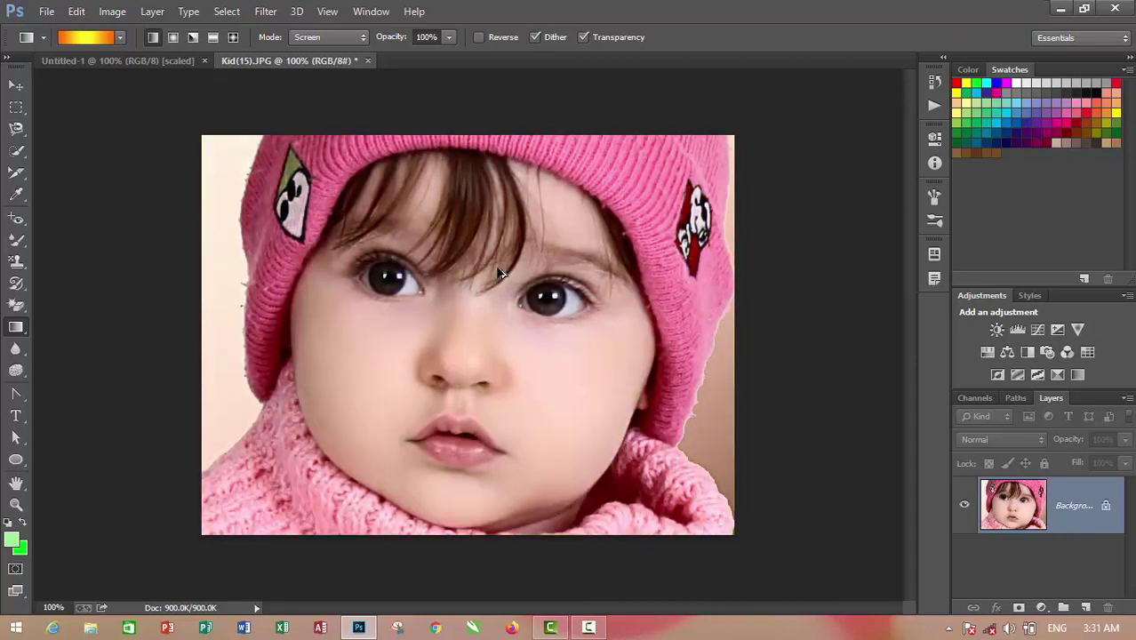
Try Angle gradients across the photo and undo them
{"action": "left_click", "coordinate": [193, 37]}
{"action": "left_click_drag", "start_coordinate": [315, 221], "coordinate": [604, 233]}
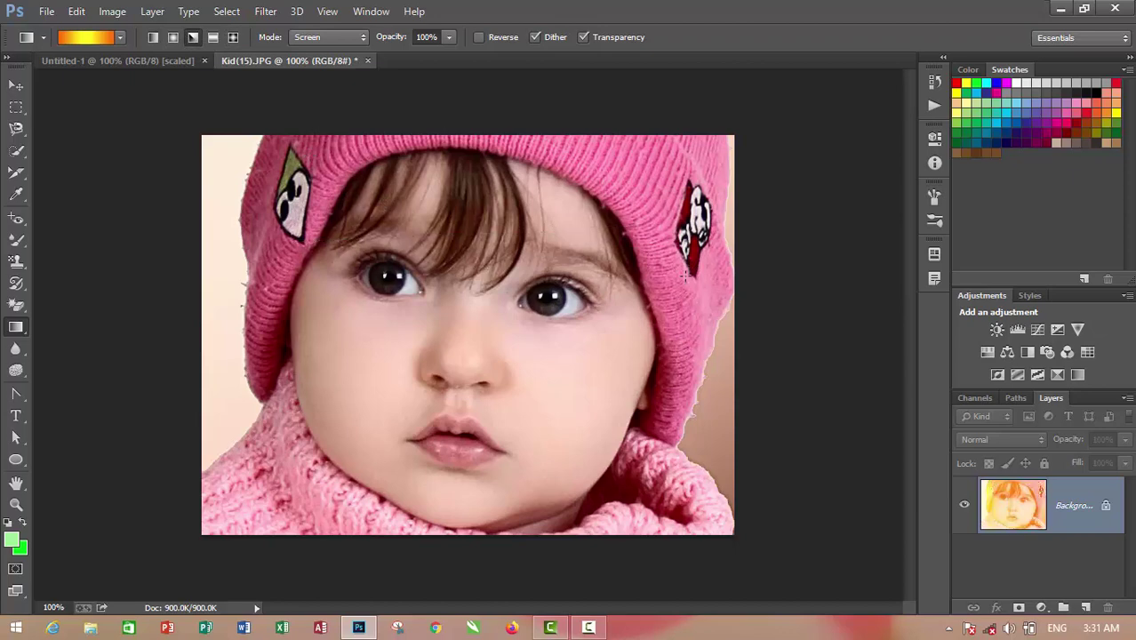
{"action": "left_click_drag", "start_coordinate": [685, 278], "coordinate": [675, 259]}
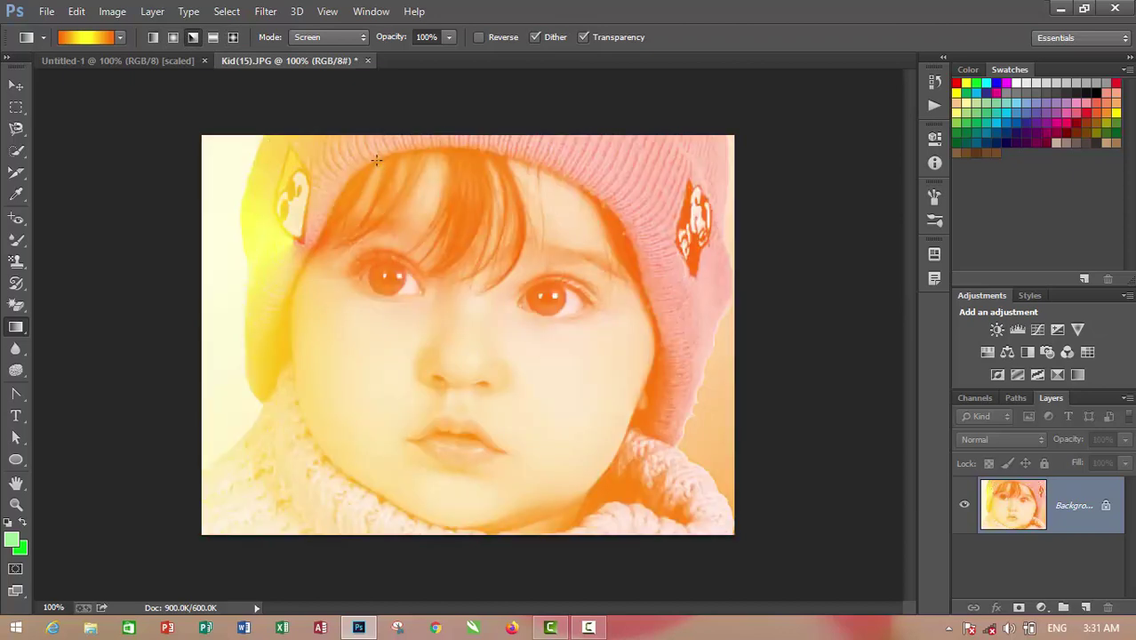
{"action": "key", "text": "ctrl+z"}
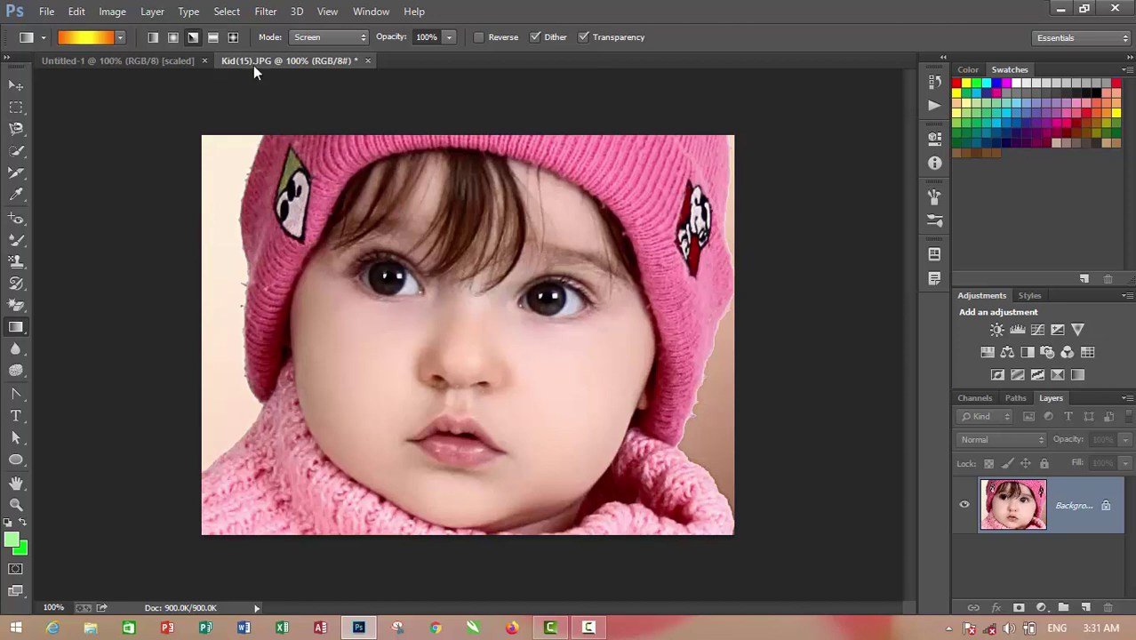
Try a Diamond gradient on the forehead, then lay a Linear gradient across the eyes
{"action": "left_click", "coordinate": [232, 40]}
{"action": "left_click_drag", "start_coordinate": [387, 324], "coordinate": [376, 346]}
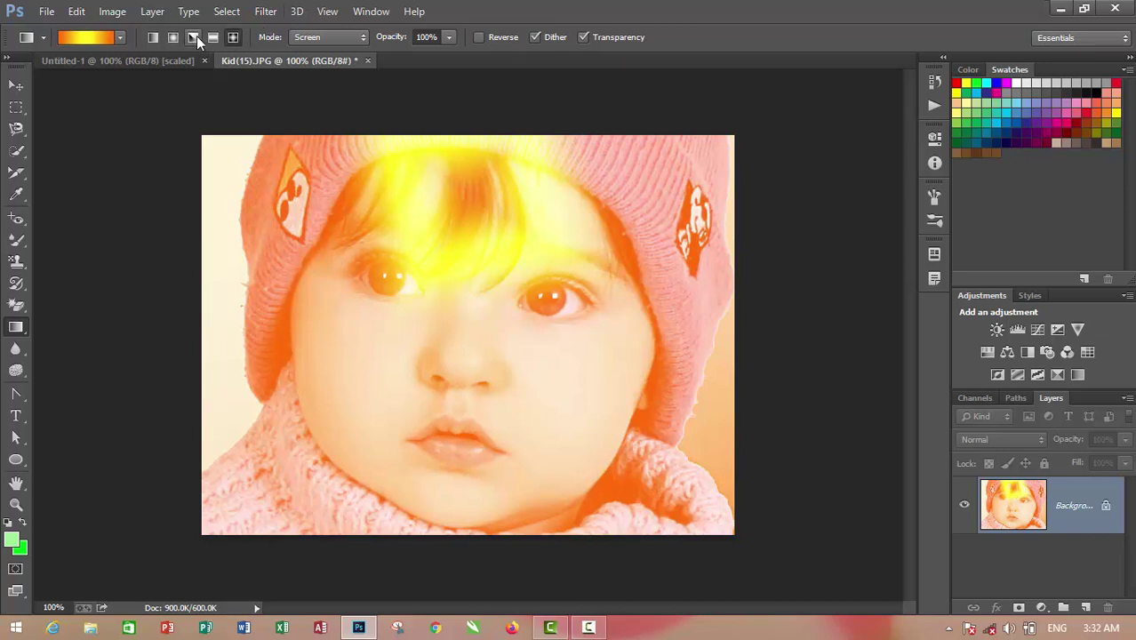
{"action": "left_click", "coordinate": [149, 39]}
{"action": "key", "text": "ctrl+z"}
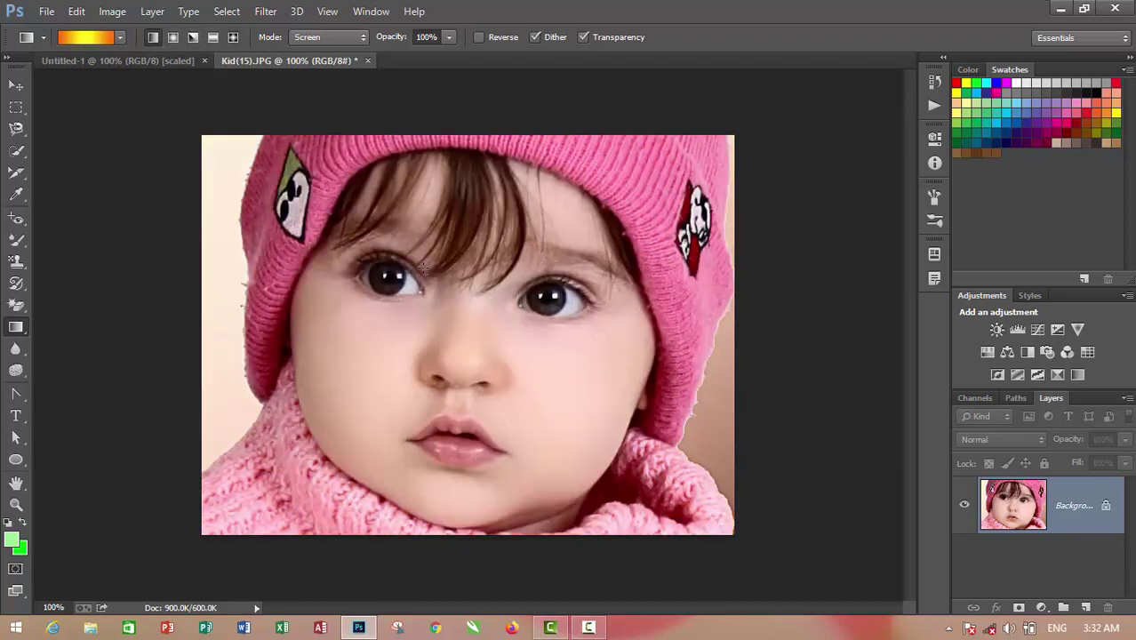
{"action": "left_click_drag", "start_coordinate": [459, 208], "coordinate": [485, 304]}
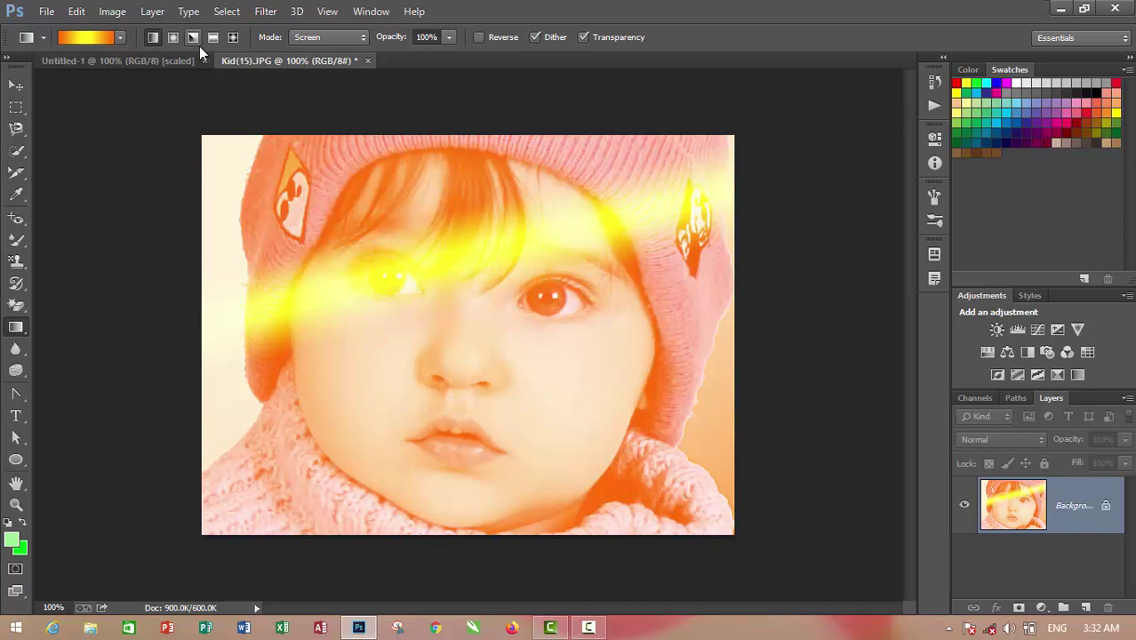
Set the gradient blend to Hard Mix and test gradients, undoing them and the Screen overlay
{"action": "left_click", "coordinate": [324, 38]}
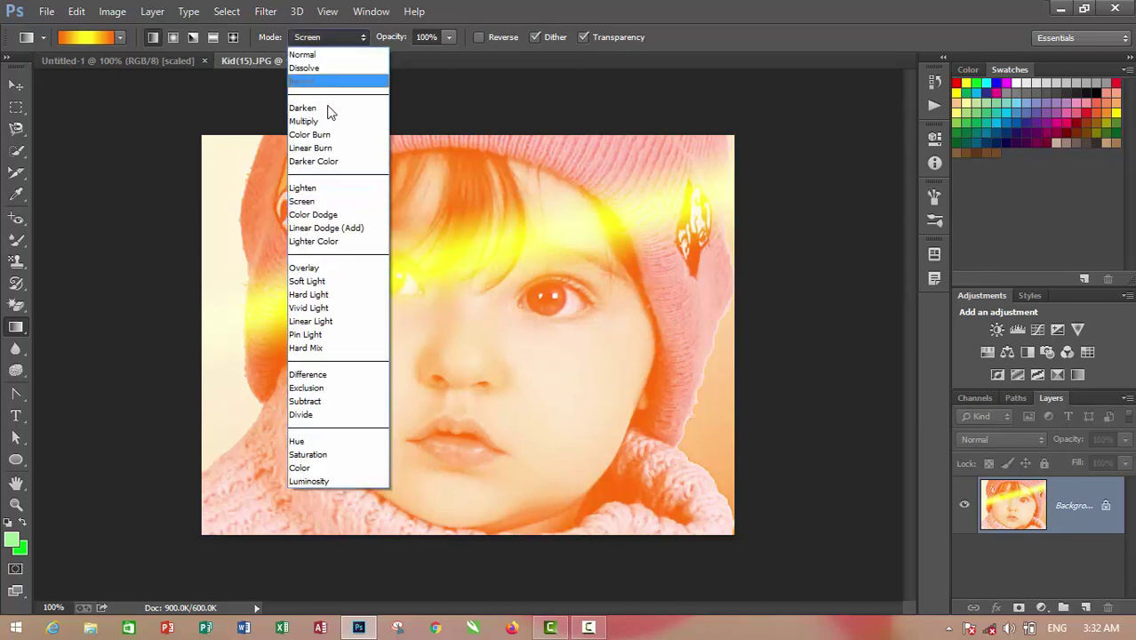
{"action": "left_click", "coordinate": [328, 201]}
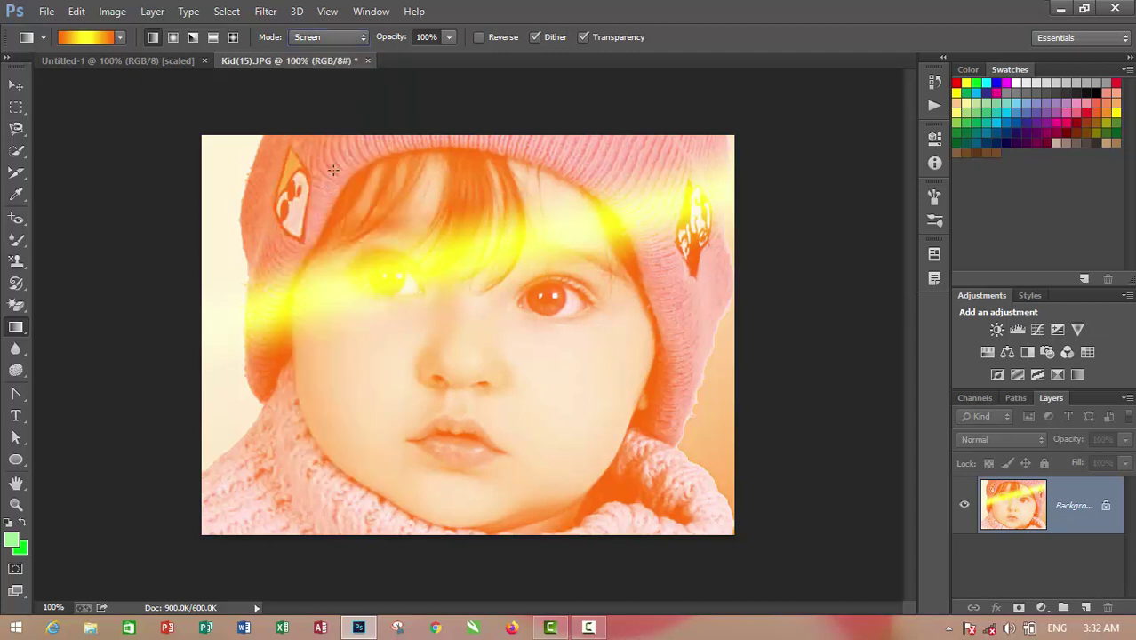
{"action": "left_click", "coordinate": [340, 39]}
{"action": "key", "text": "Escape"}
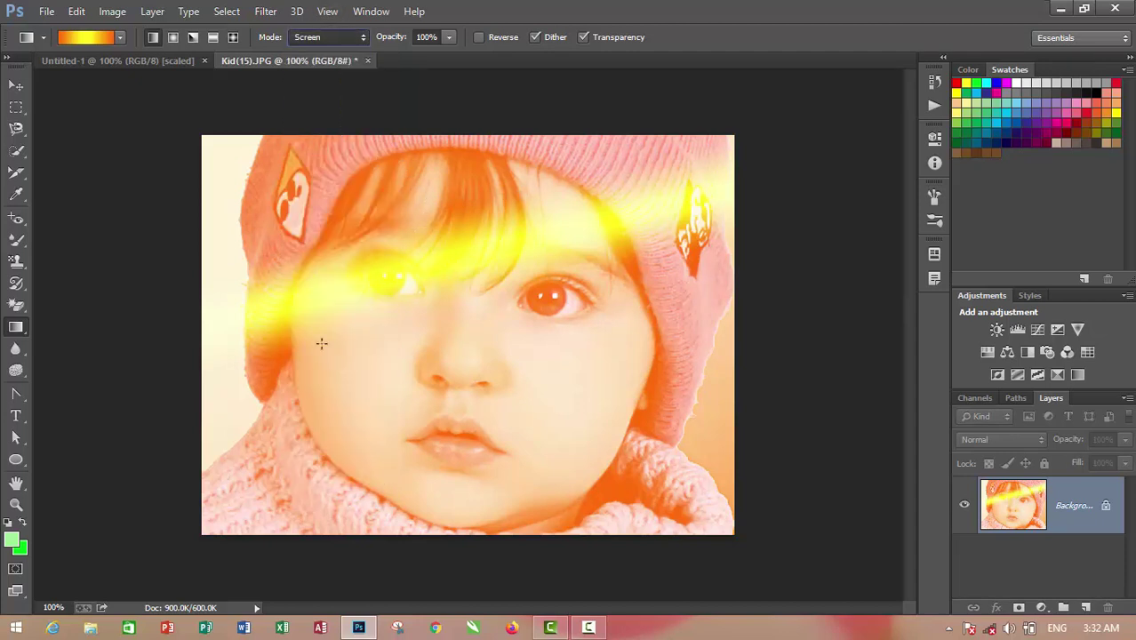
{"action": "key", "text": "shift+alt+l"}
{"action": "left_click_drag", "start_coordinate": [391, 155], "coordinate": [589, 333]}
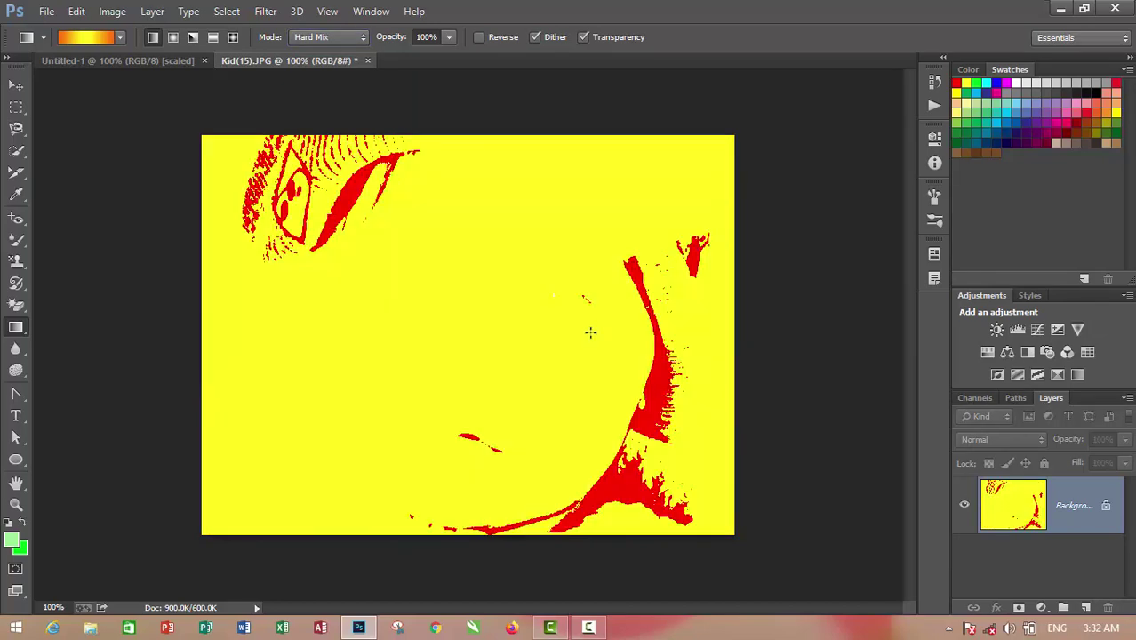
{"action": "key", "text": "ctrl+alt+z"}
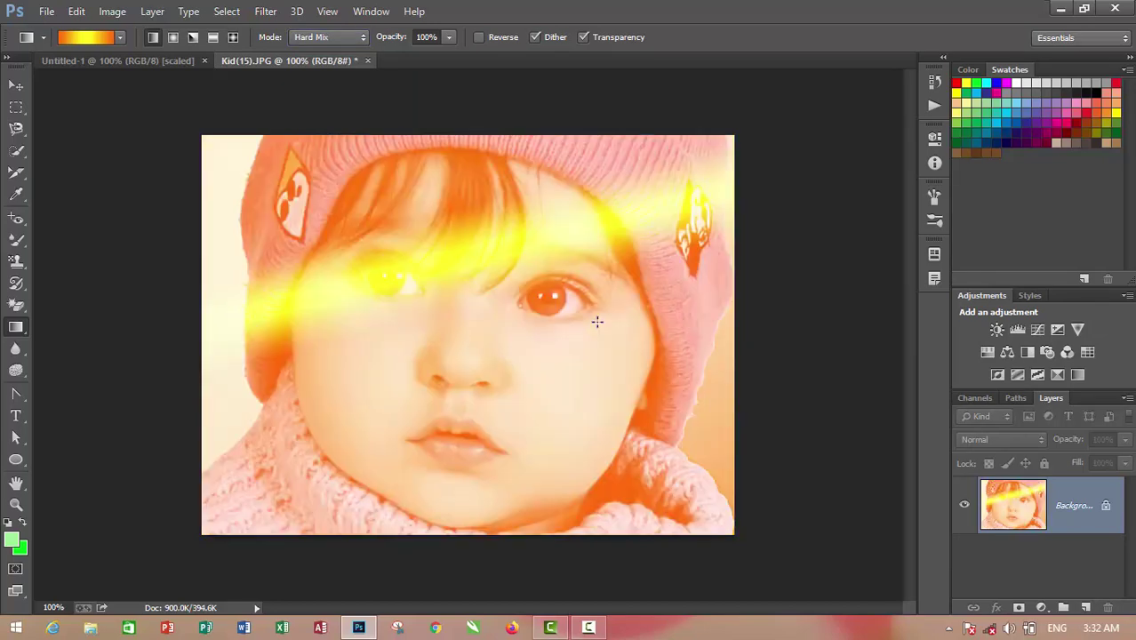
{"action": "key", "text": "ctrl+alt+z"}
{"action": "left_click_drag", "start_coordinate": [468, 153], "coordinate": [606, 300]}
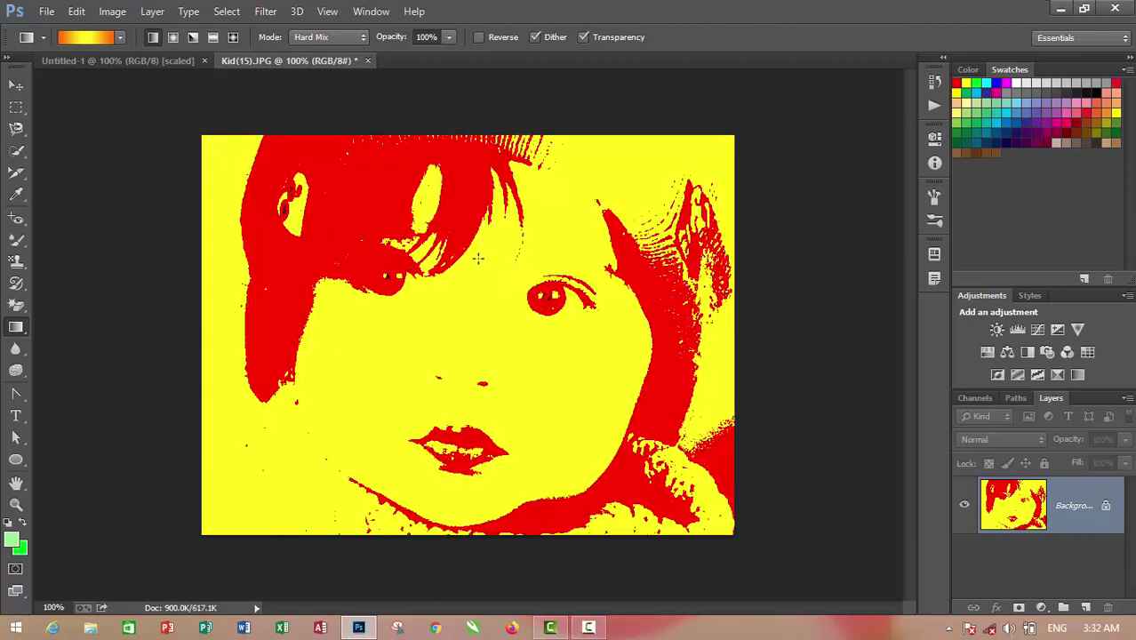
{"action": "key", "text": "ctrl+z"}
{"action": "left_click_drag", "start_coordinate": [474, 278], "coordinate": [507, 325]}
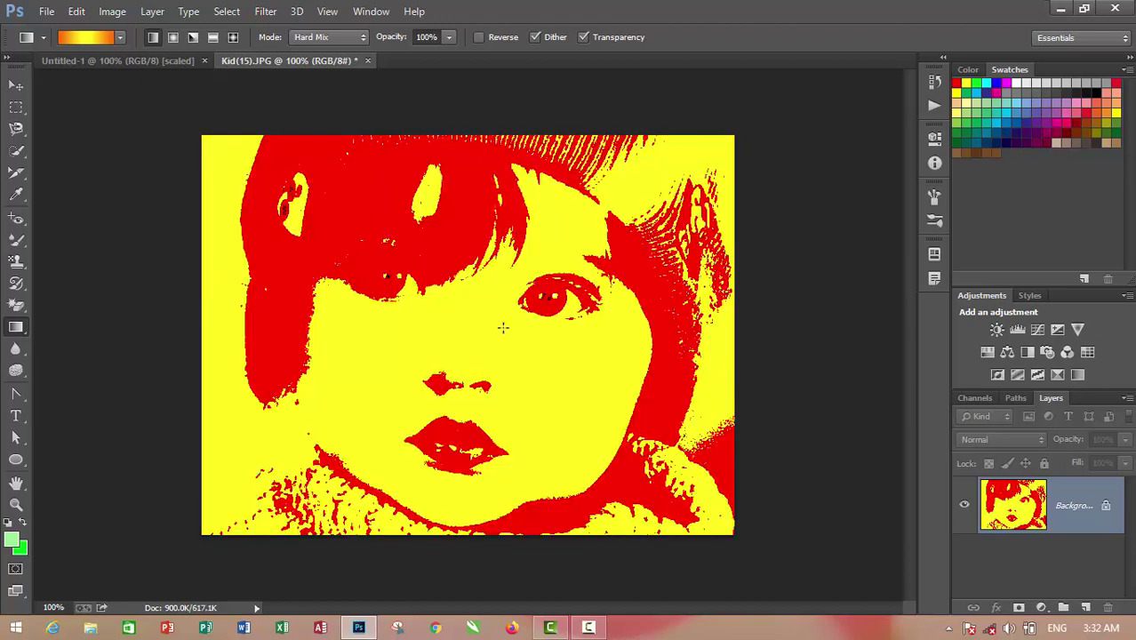
Switch the blend to Difference, test two gradients, and undo each
{"action": "left_click", "coordinate": [345, 36]}
{"action": "left_click", "coordinate": [329, 377]}
{"action": "left_click_drag", "start_coordinate": [350, 323], "coordinate": [451, 393]}
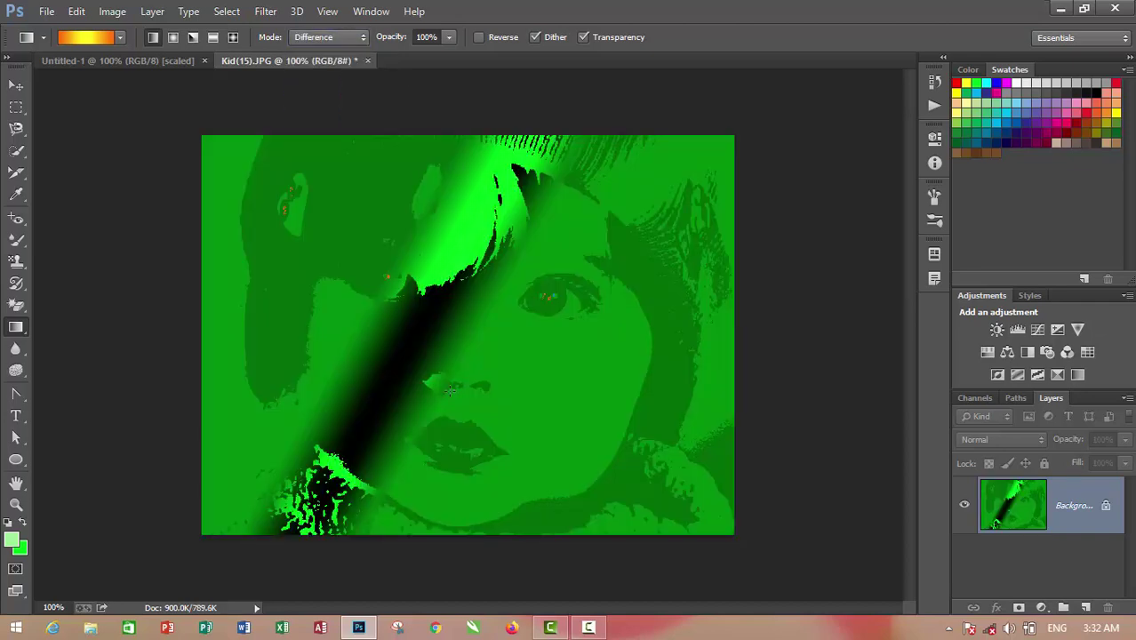
{"action": "key", "text": "ctrl+z"}
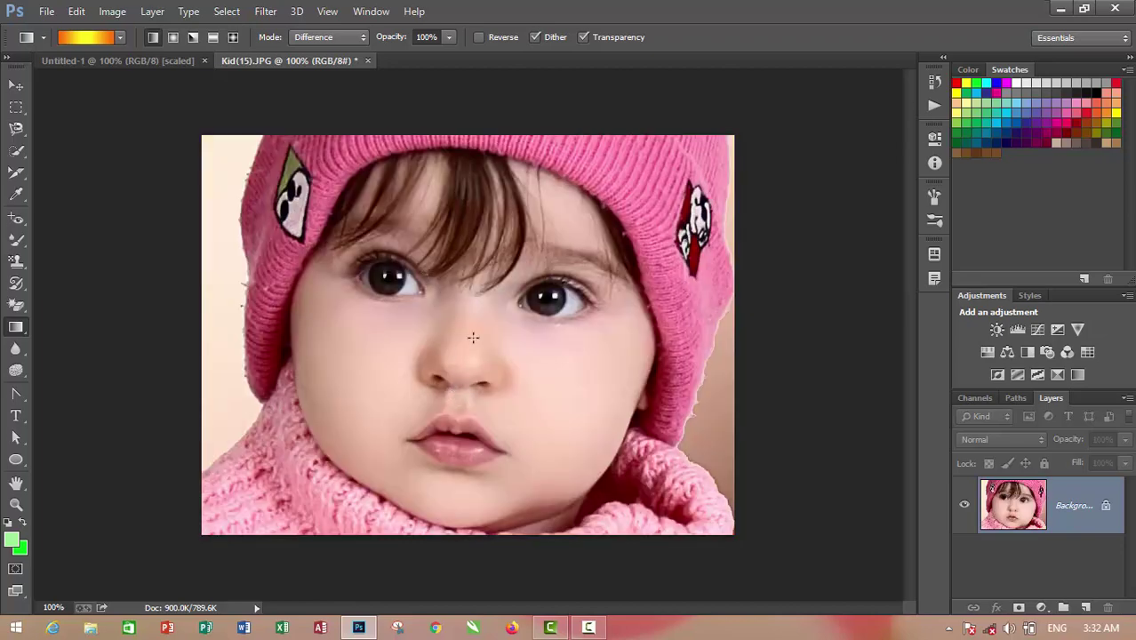
{"action": "left_click_drag", "start_coordinate": [445, 284], "coordinate": [472, 341]}
{"action": "key", "text": "ctrl+z"}
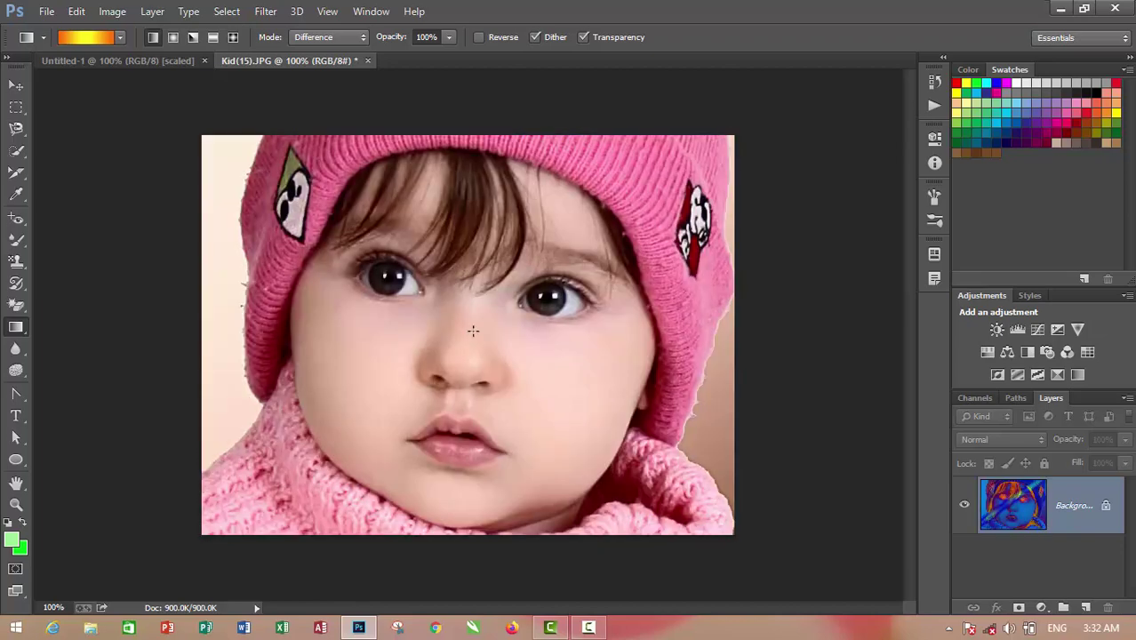
Switch the blend to Divide, test a gradient, and undo it
{"action": "left_click", "coordinate": [348, 38]}
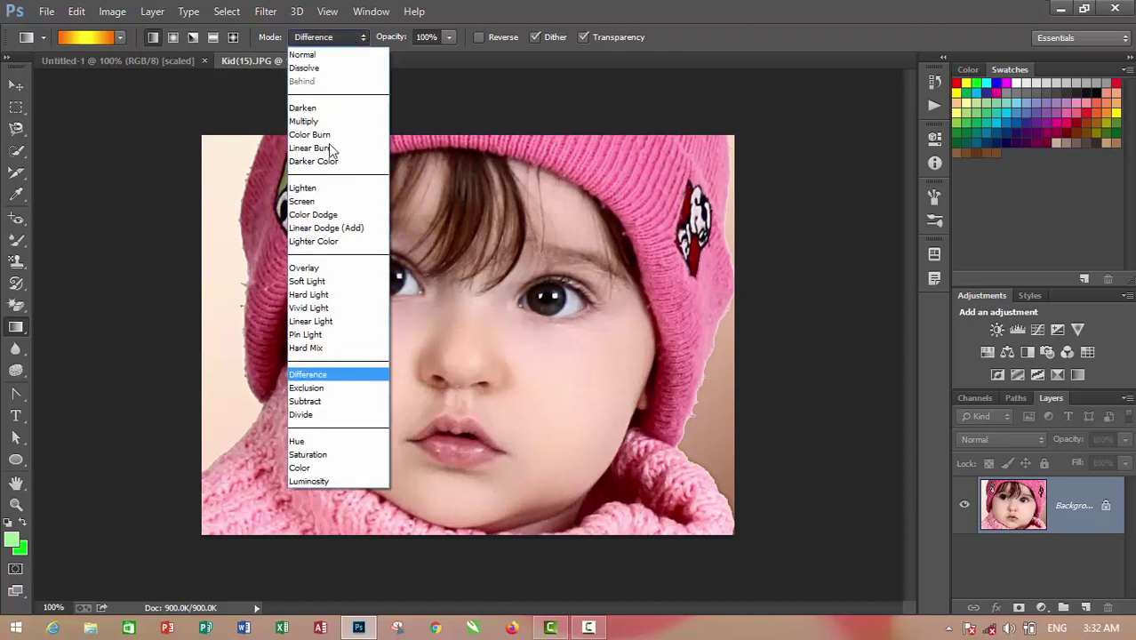
{"action": "left_click", "coordinate": [360, 416]}
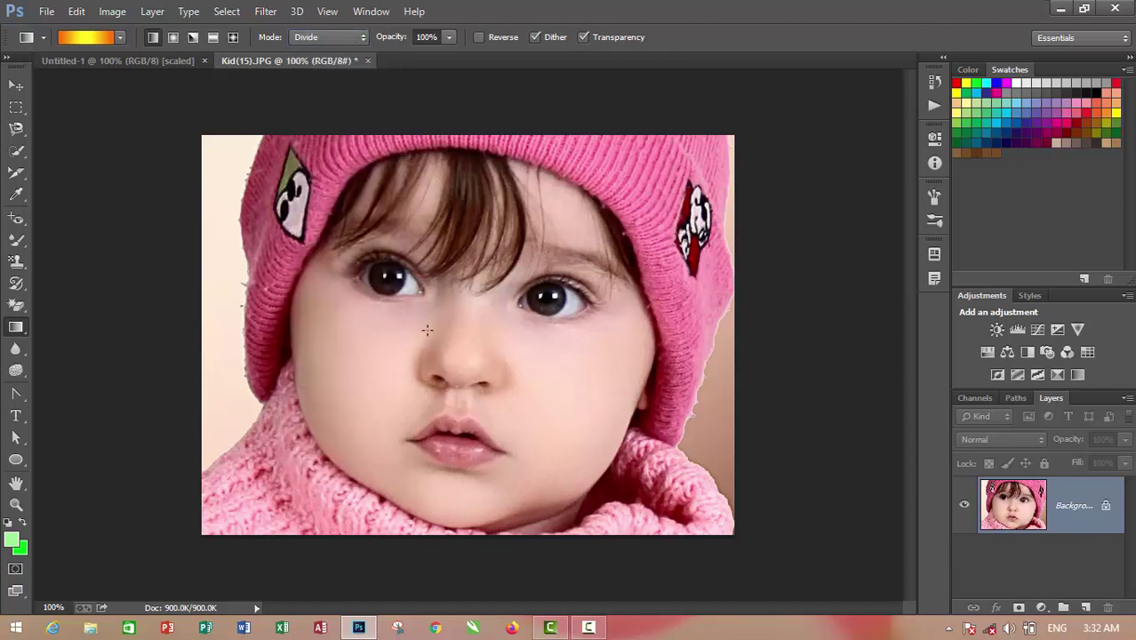
{"action": "left_click_drag", "start_coordinate": [415, 313], "coordinate": [477, 403]}
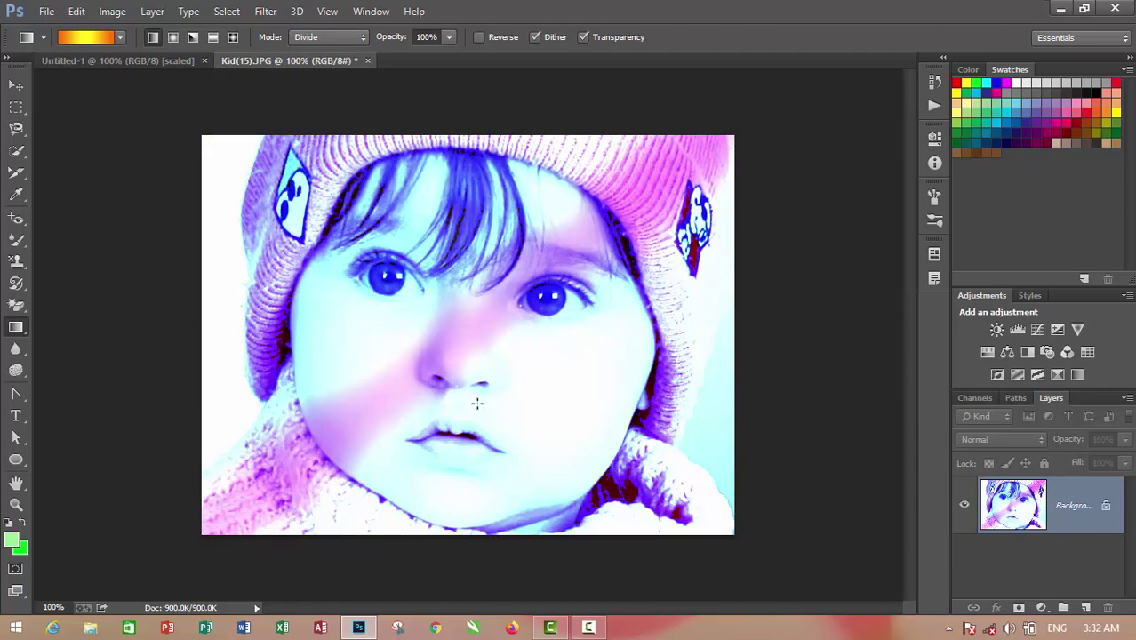
{"action": "key", "text": "ctrl+z"}
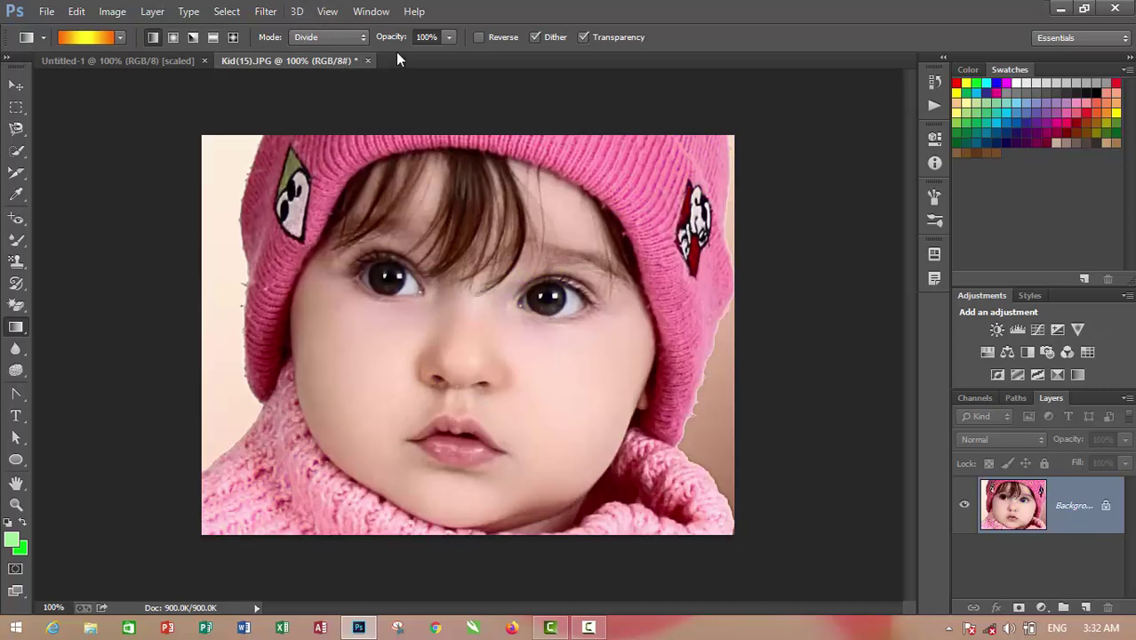
Set gradient opacity to 42%, test a Divide gradient, and undo it
{"action": "left_click_drag", "start_coordinate": [402, 40], "coordinate": [392, 46]}
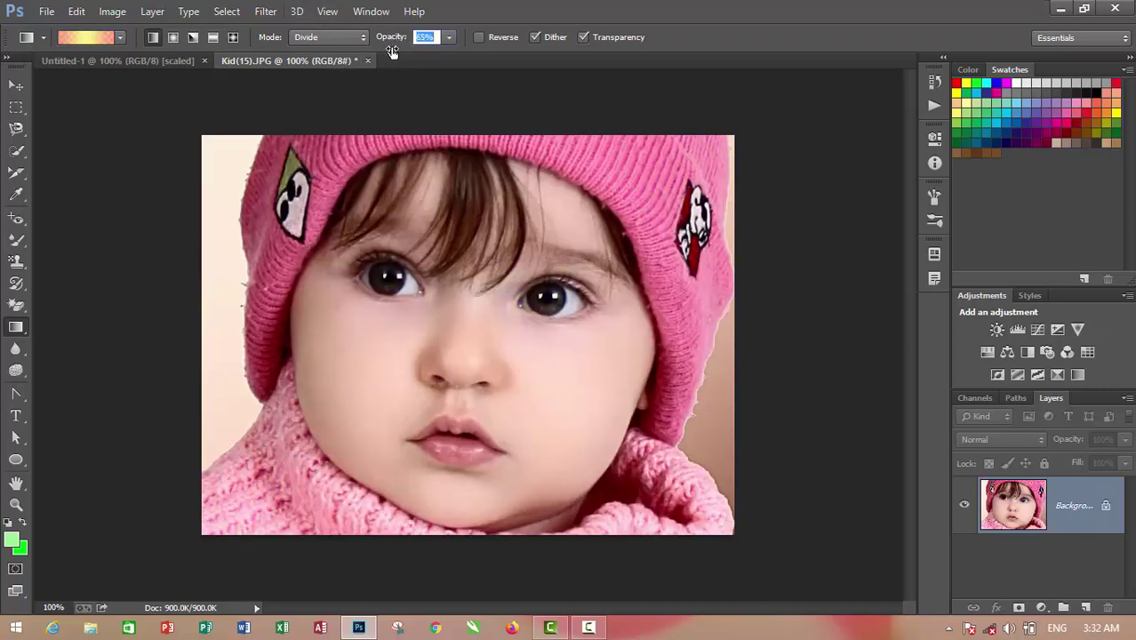
{"action": "type", "text": "42"}
{"action": "key", "text": "Return"}
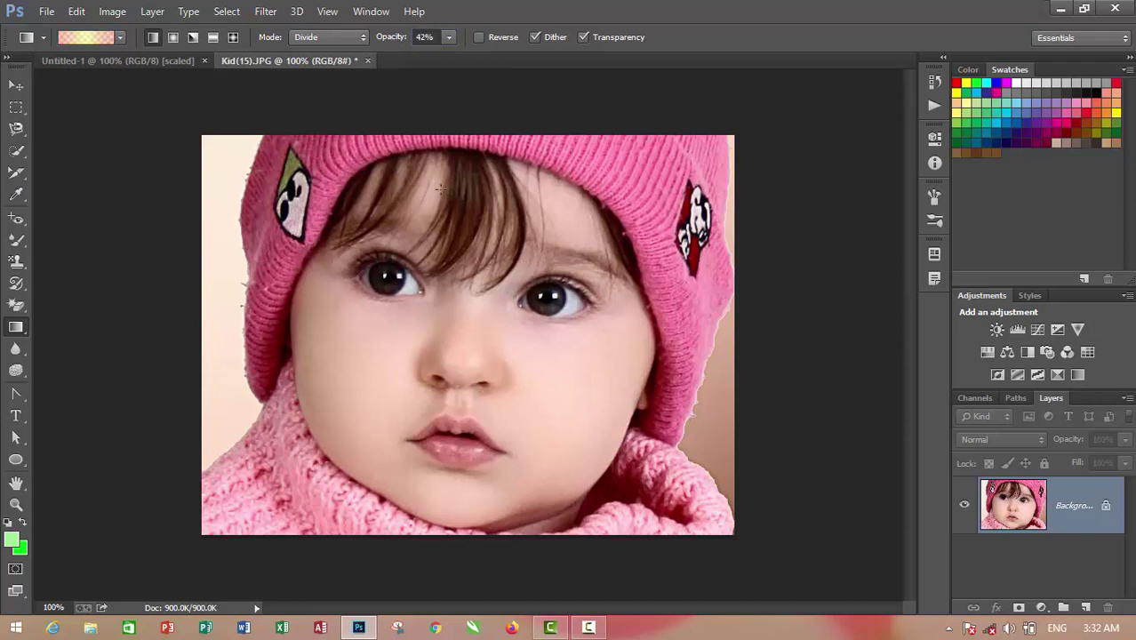
{"action": "left_click_drag", "start_coordinate": [491, 225], "coordinate": [578, 284]}
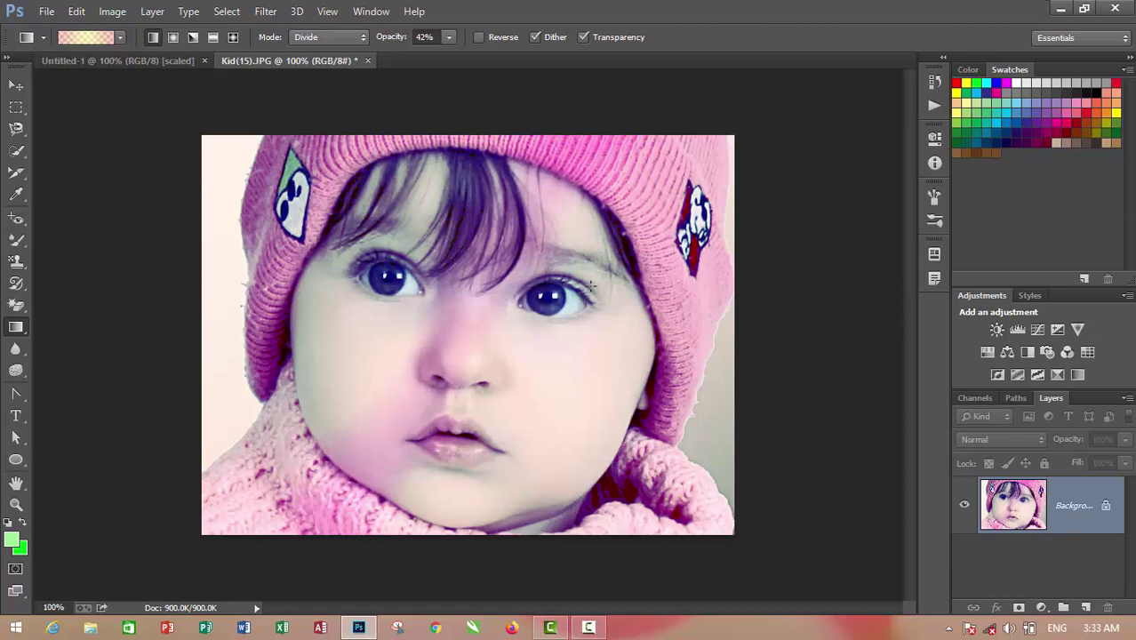
{"action": "key", "text": "ctrl+z"}
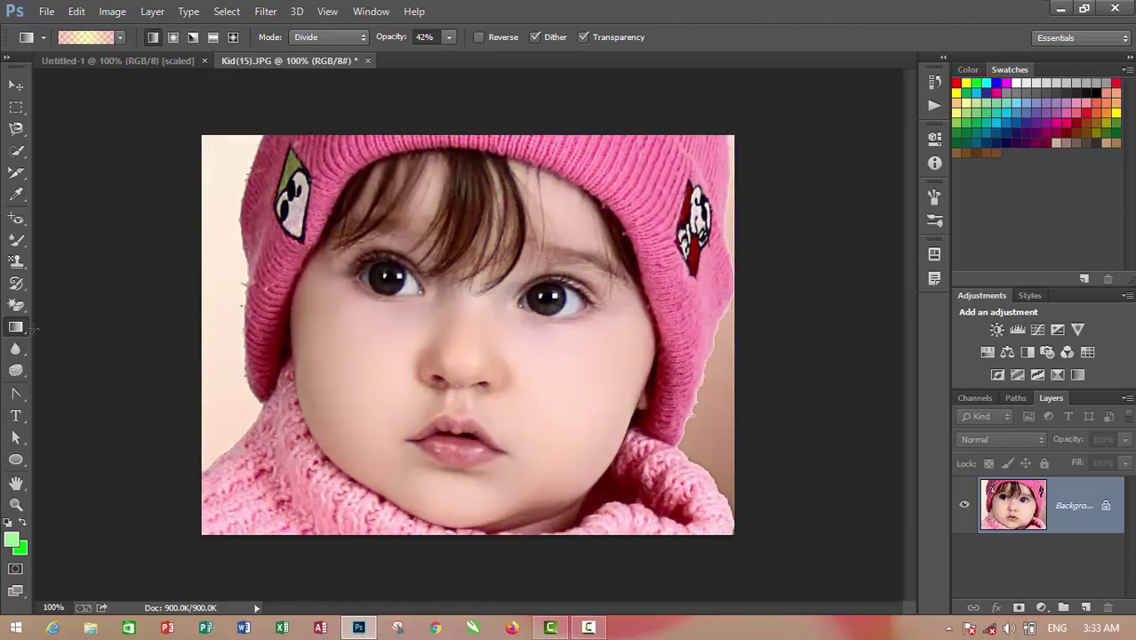
With the Paint Bucket, fill the cream background left and right of the child light green
{"action": "right_click", "coordinate": [17, 328]}
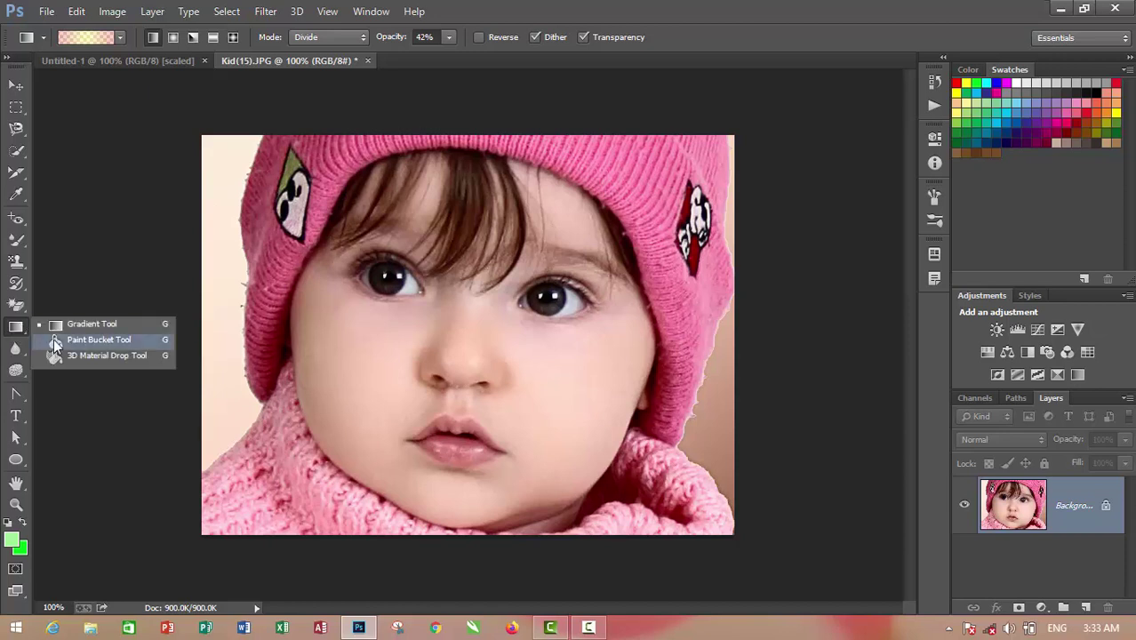
{"action": "left_click", "coordinate": [61, 338]}
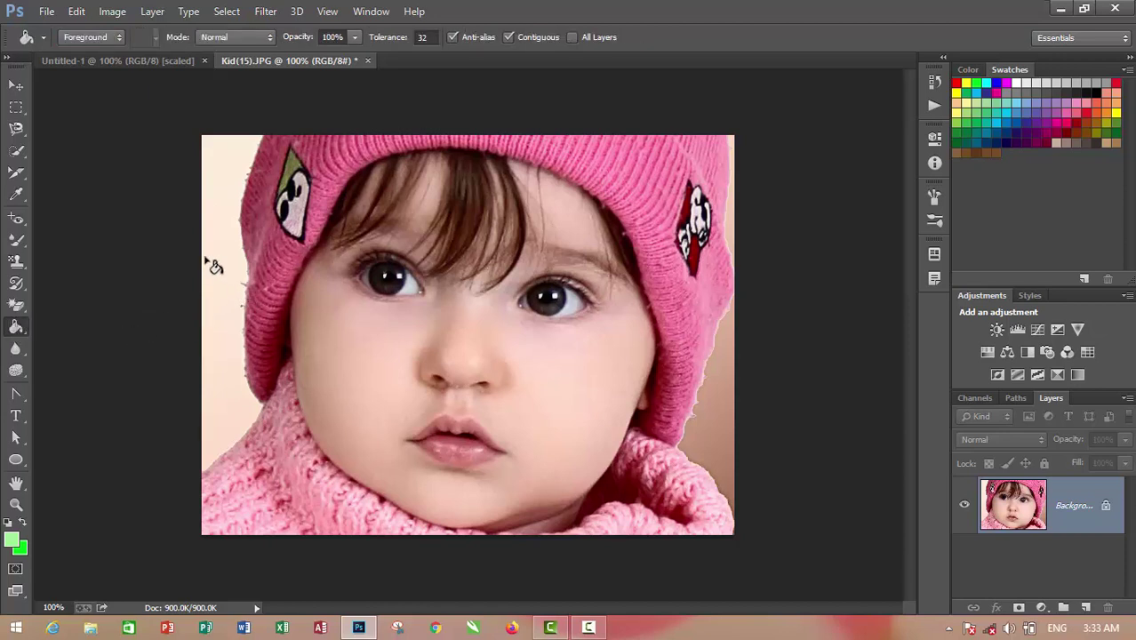
{"action": "left_click", "coordinate": [205, 261]}
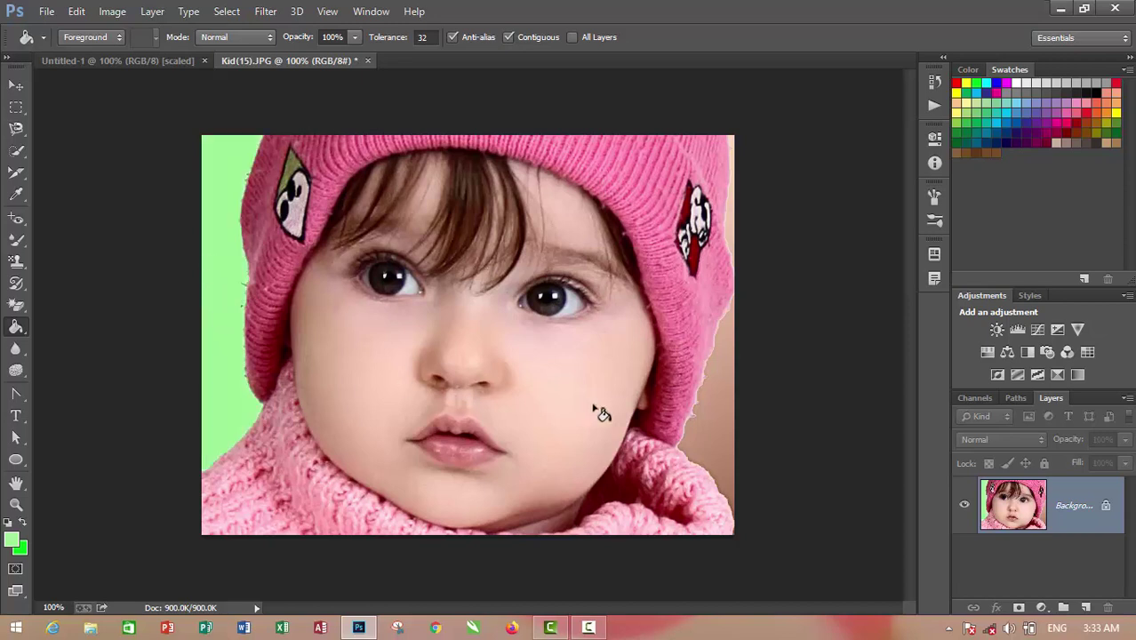
{"action": "left_click", "coordinate": [719, 434]}
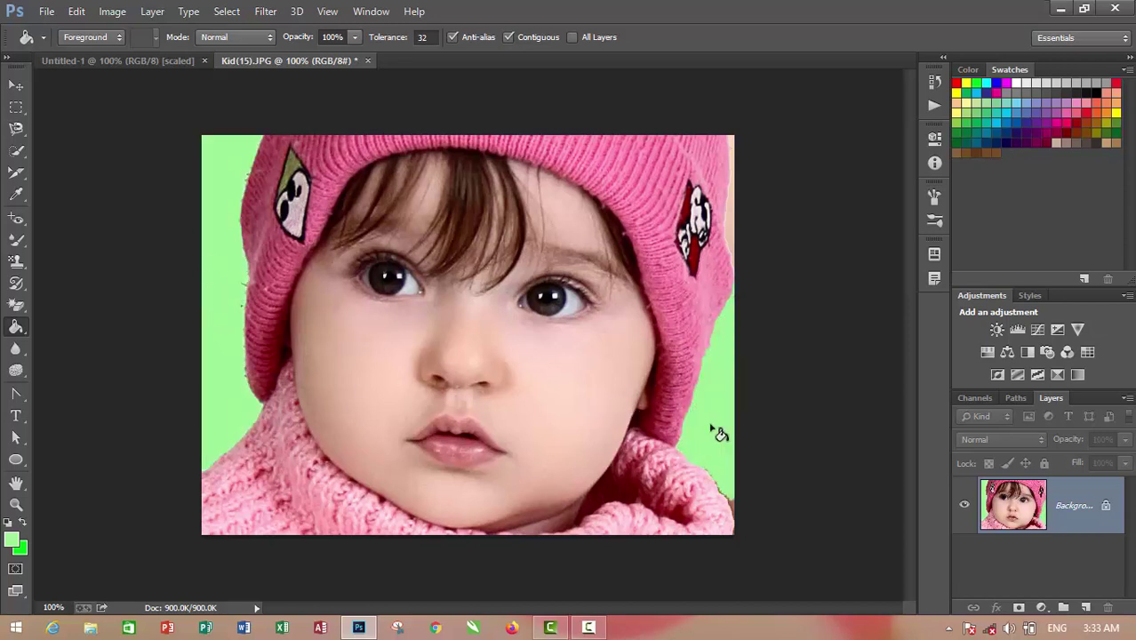
{"action": "left_click", "coordinate": [723, 214]}
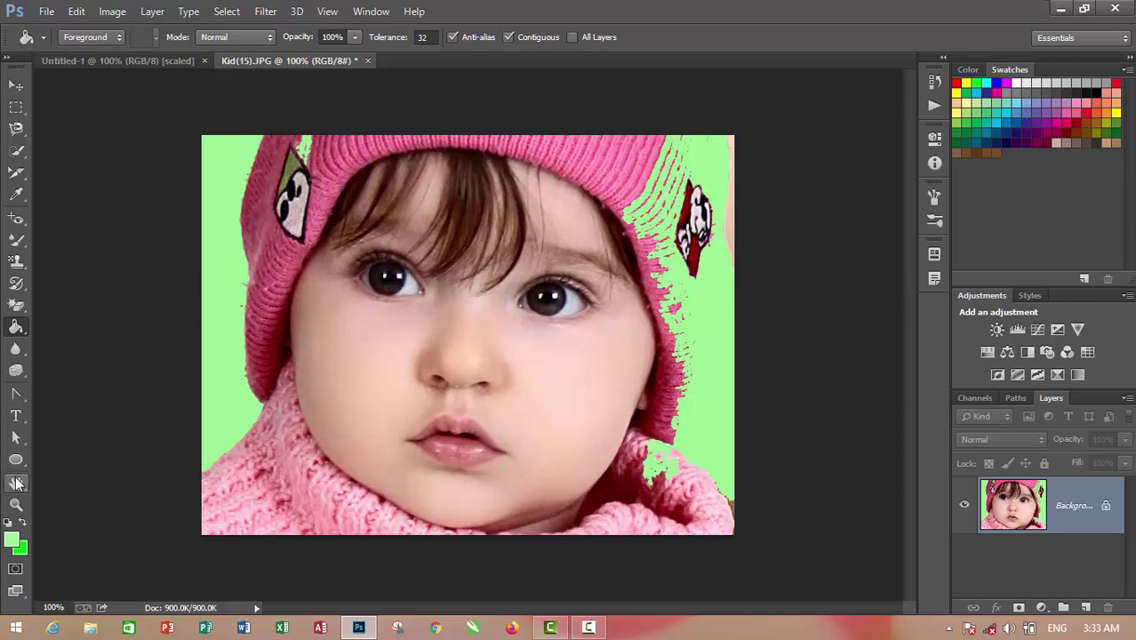
Set the foreground colour to ef0808 red and fill the child's face with it
{"action": "left_click", "coordinate": [12, 540]}
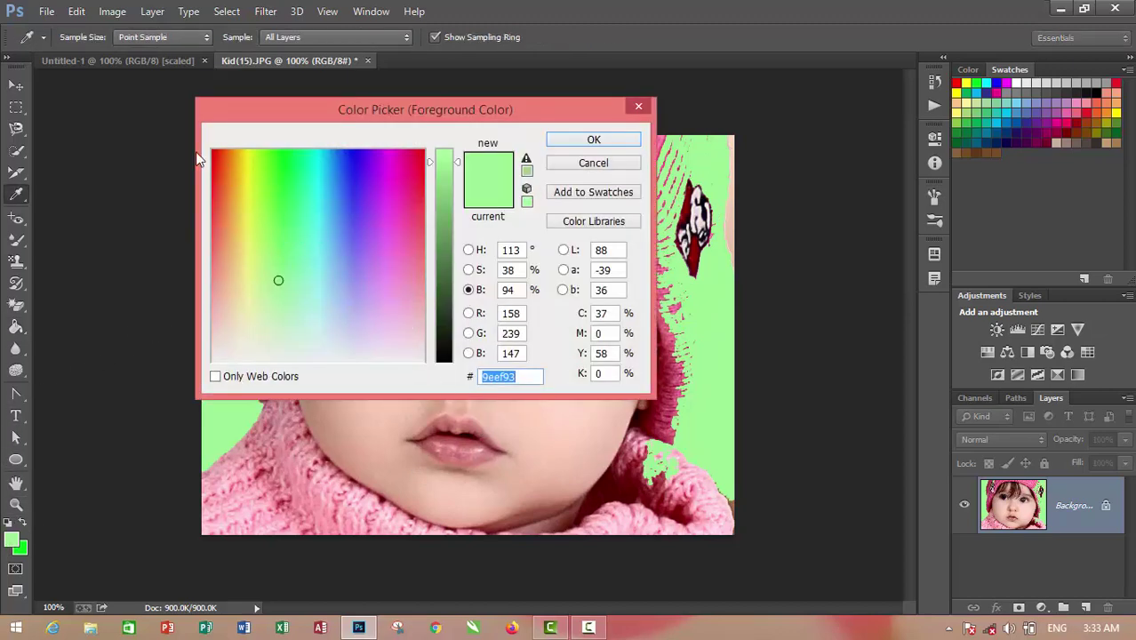
{"action": "type", "text": "ef0808"}
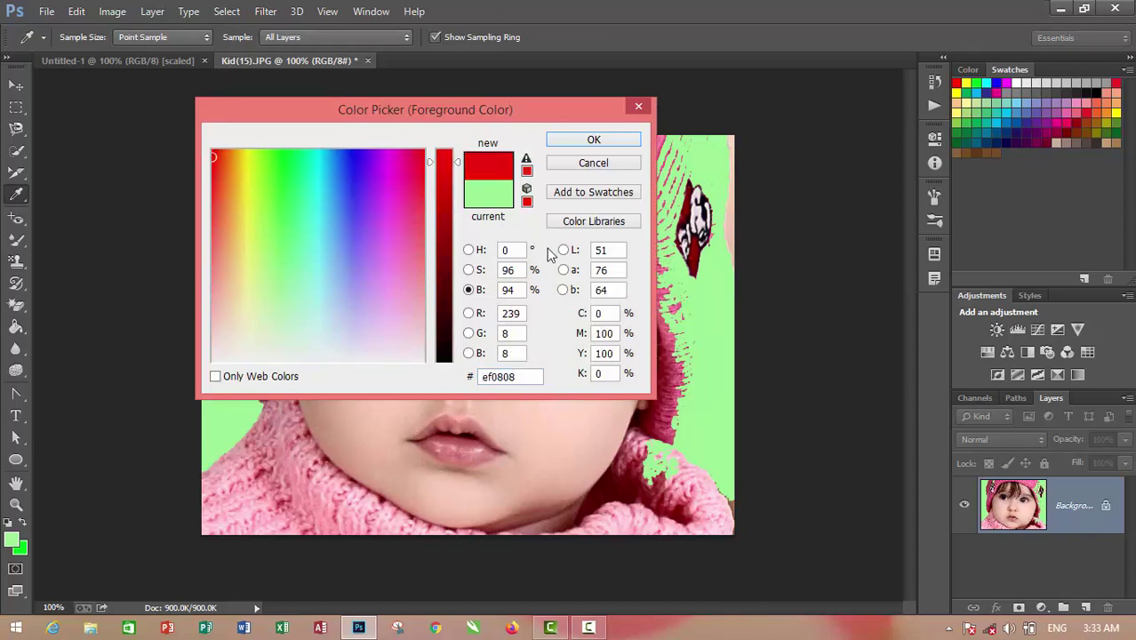
{"action": "left_click", "coordinate": [594, 143]}
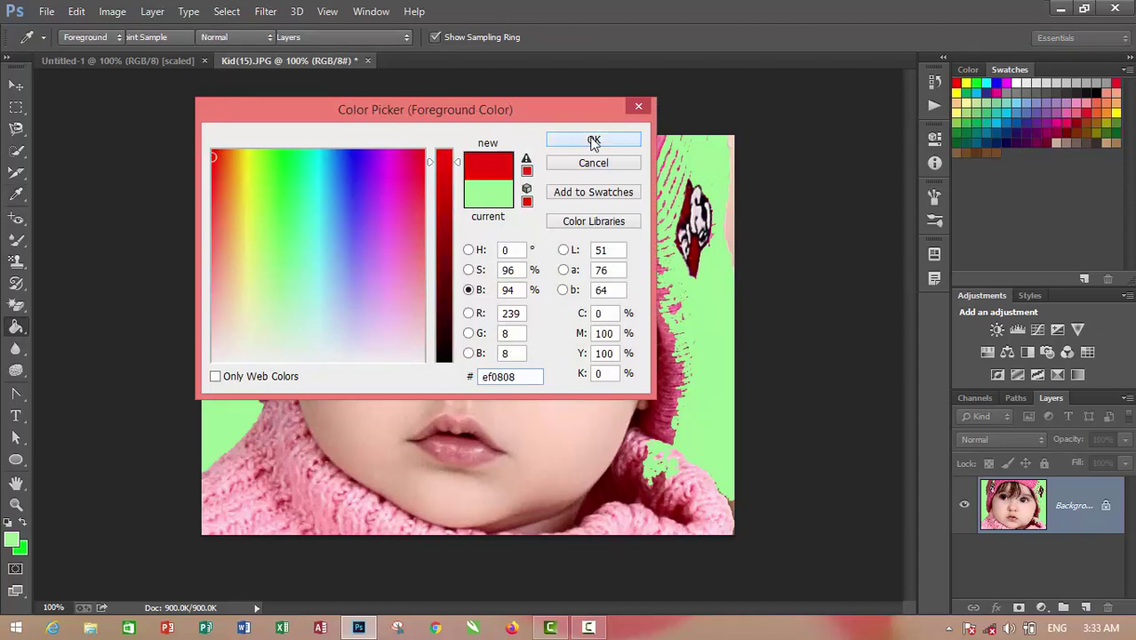
{"action": "left_click", "coordinate": [369, 337]}
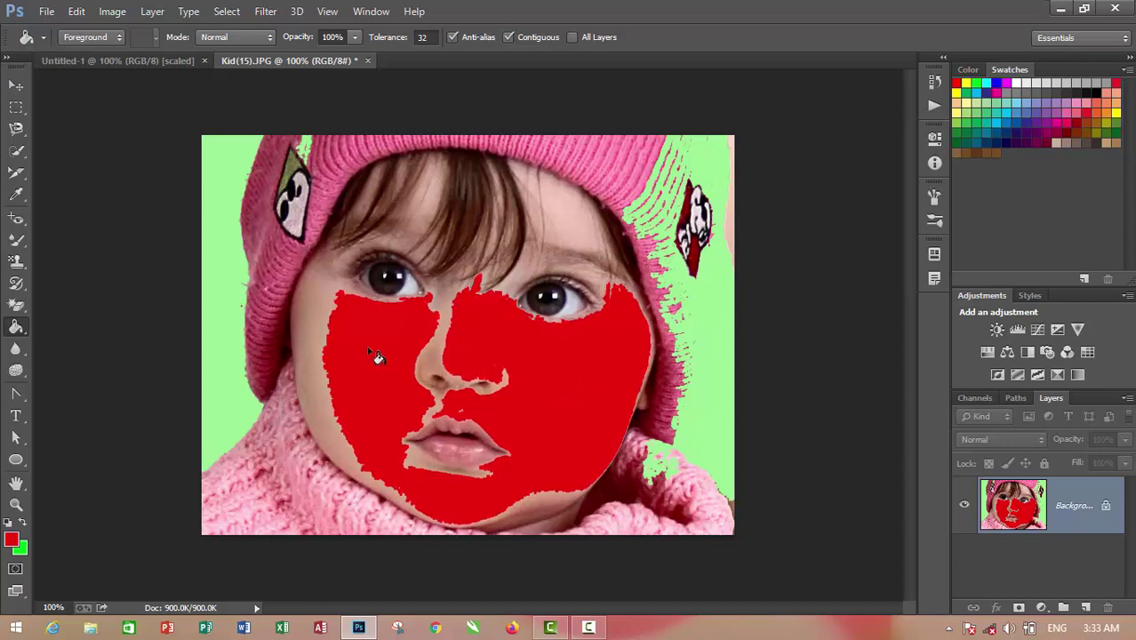
Select the Blur Tool and undo the red face fill and green hat spill
{"action": "right_click", "coordinate": [17, 329]}
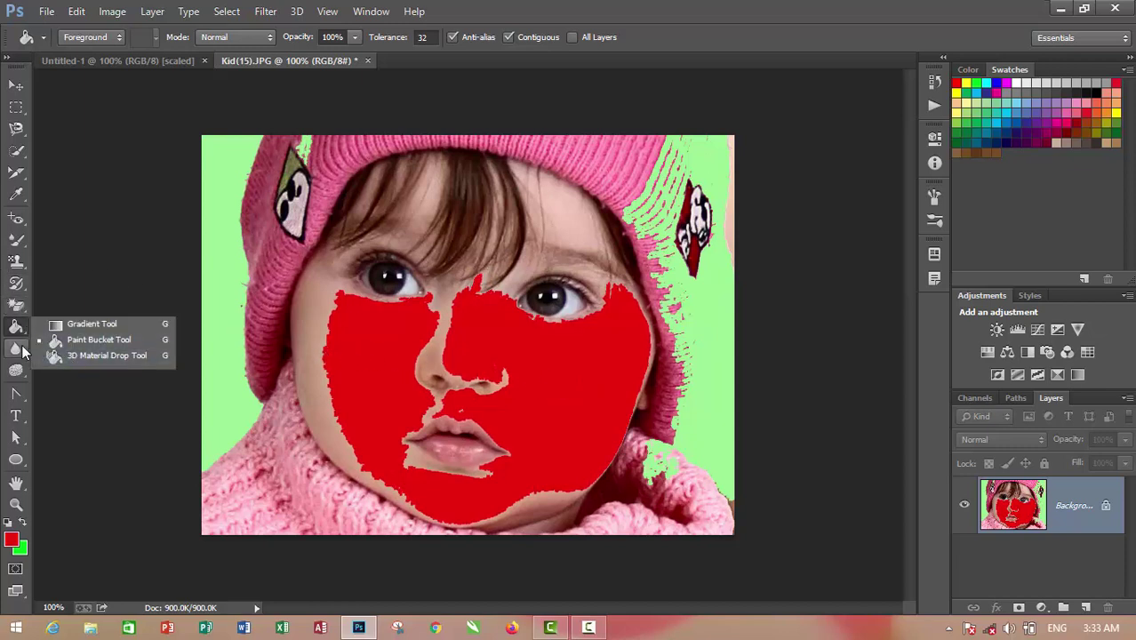
{"action": "left_click", "coordinate": [16, 348]}
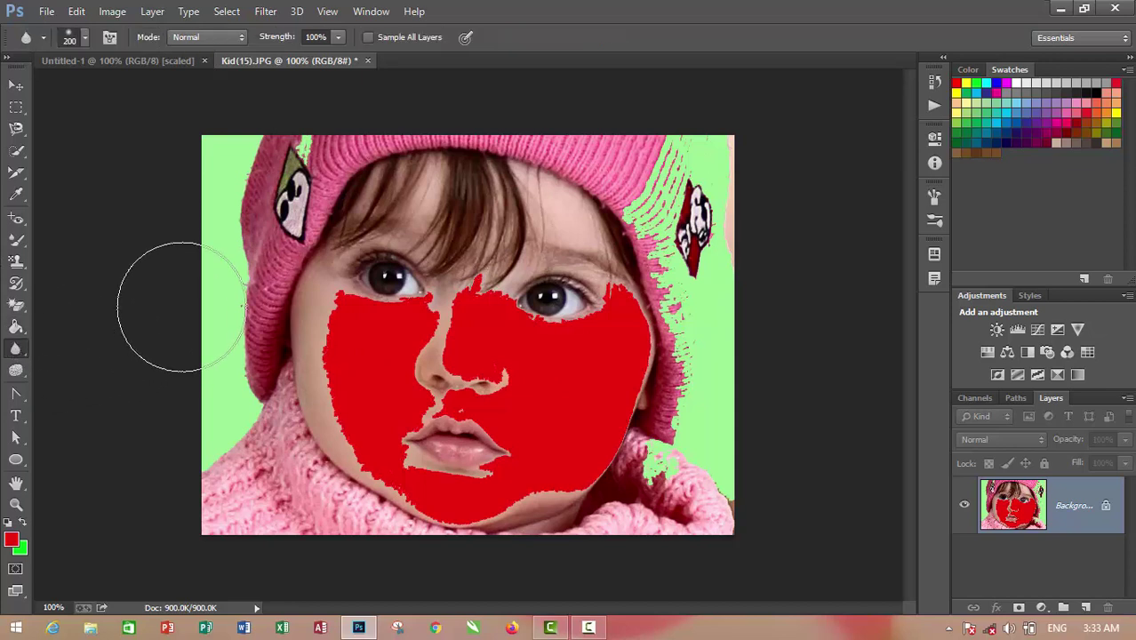
{"action": "key", "text": "ctrl+z"}
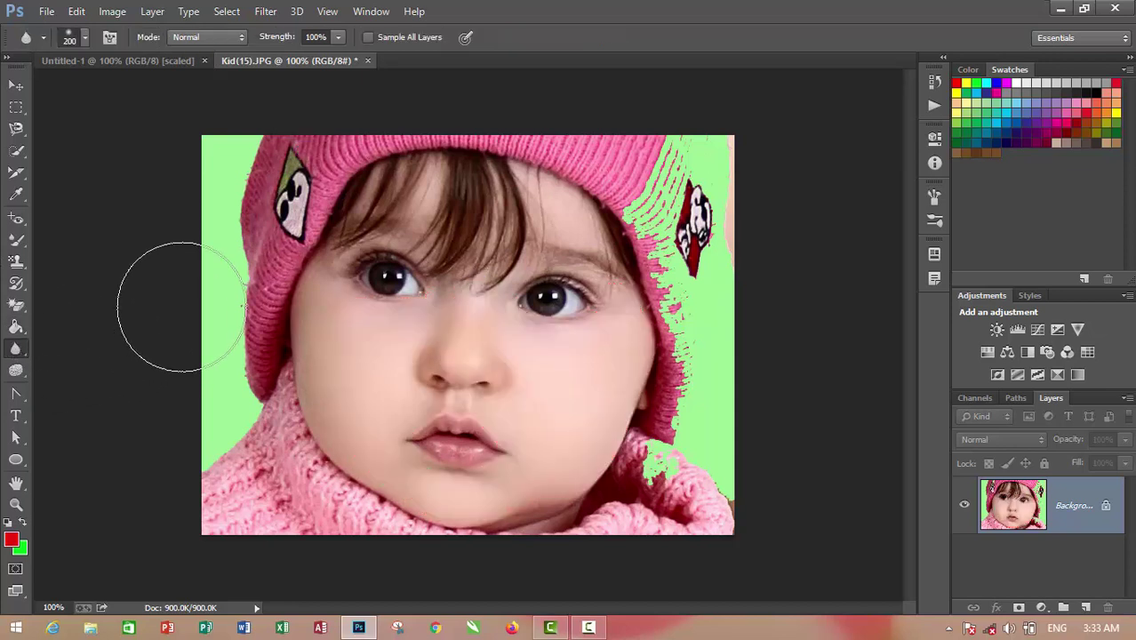
{"action": "key", "text": "ctrl+alt+z"}
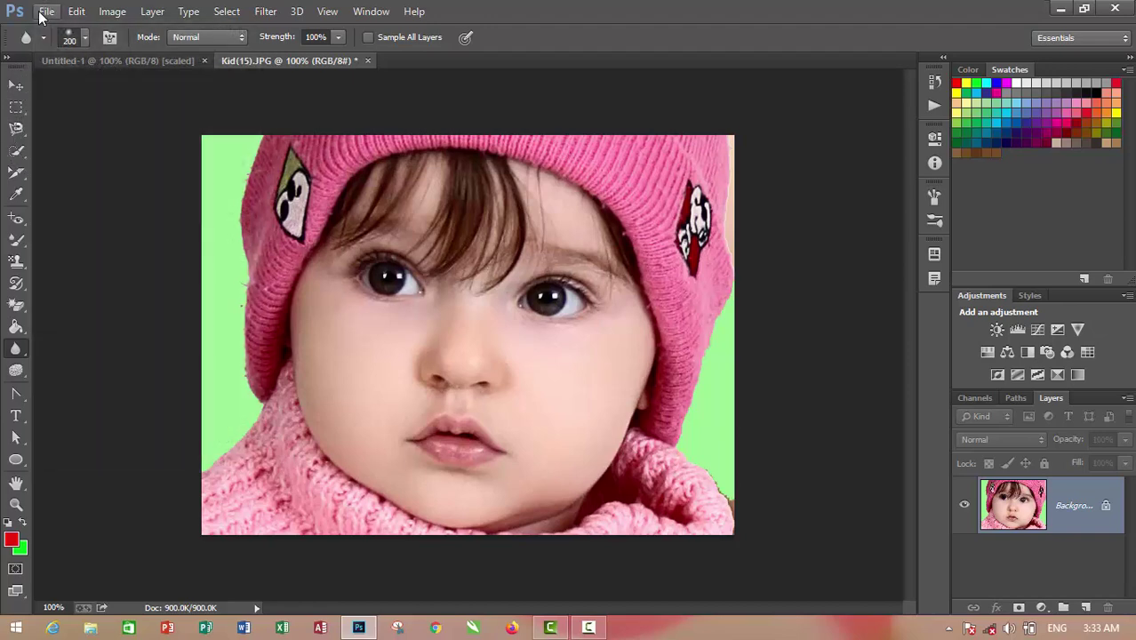
Open Kid(53).JPG from the Kids folder and dismiss the Feather alert
{"action": "left_click", "coordinate": [44, 13]}
{"action": "left_click", "coordinate": [43, 12]}
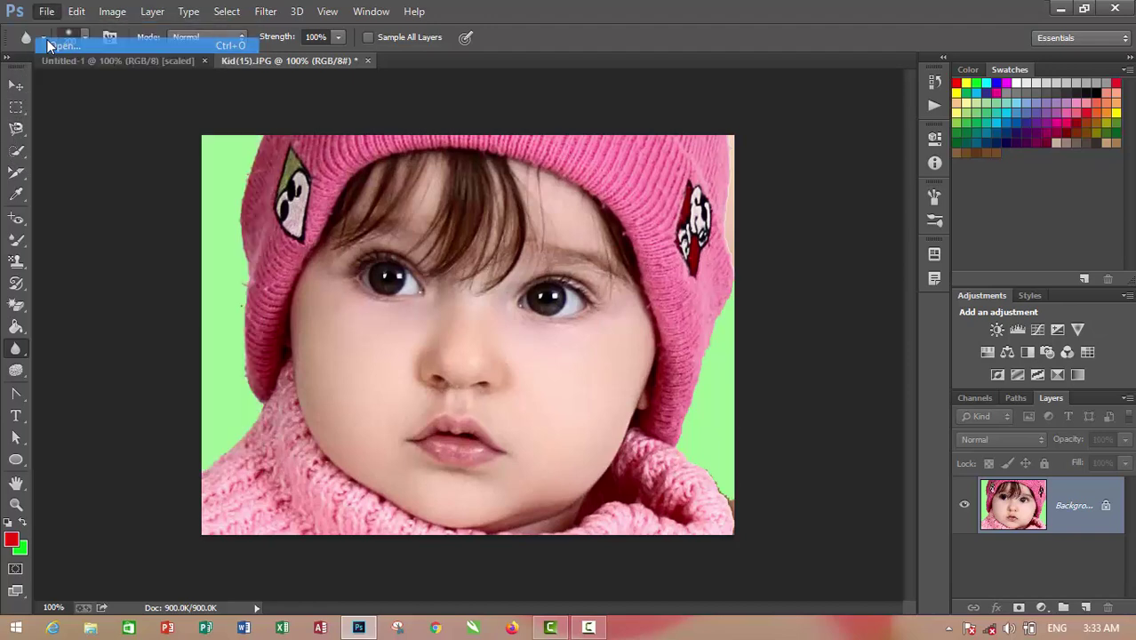
{"action": "key", "text": "ctrl+o"}
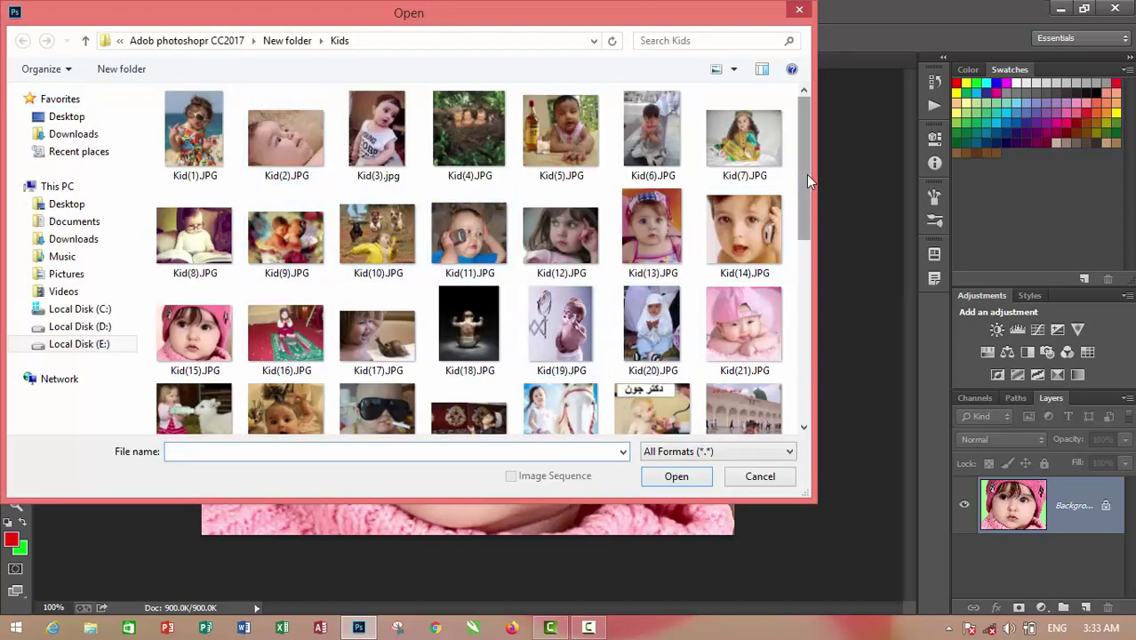
{"action": "left_click_drag", "start_coordinate": [805, 179], "coordinate": [815, 259]}
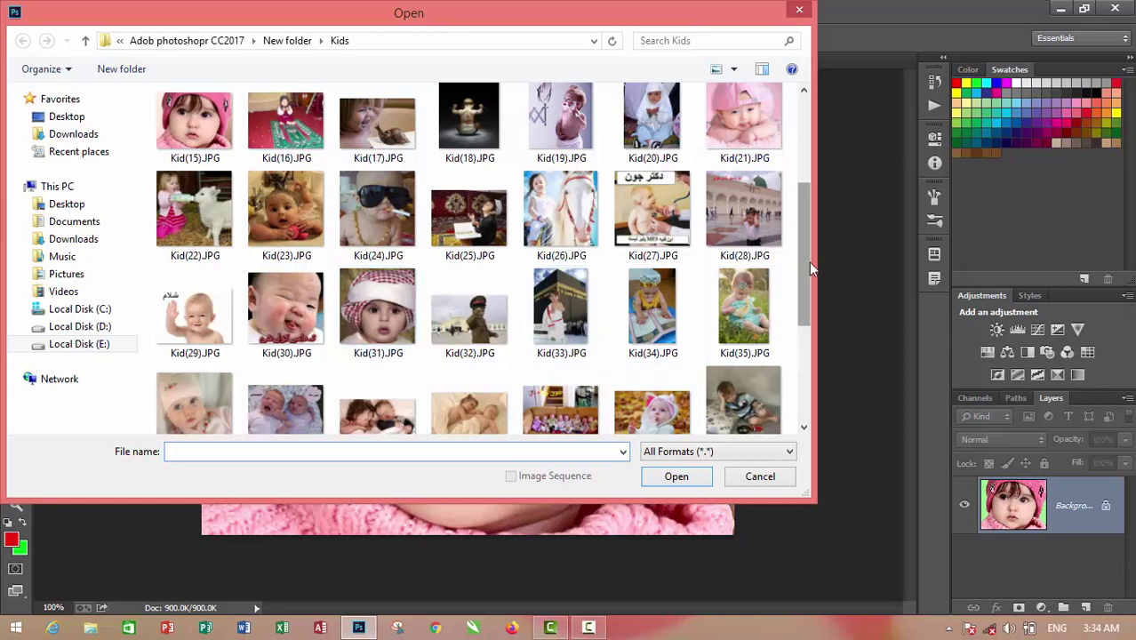
{"action": "left_click_drag", "start_coordinate": [809, 263], "coordinate": [809, 325]}
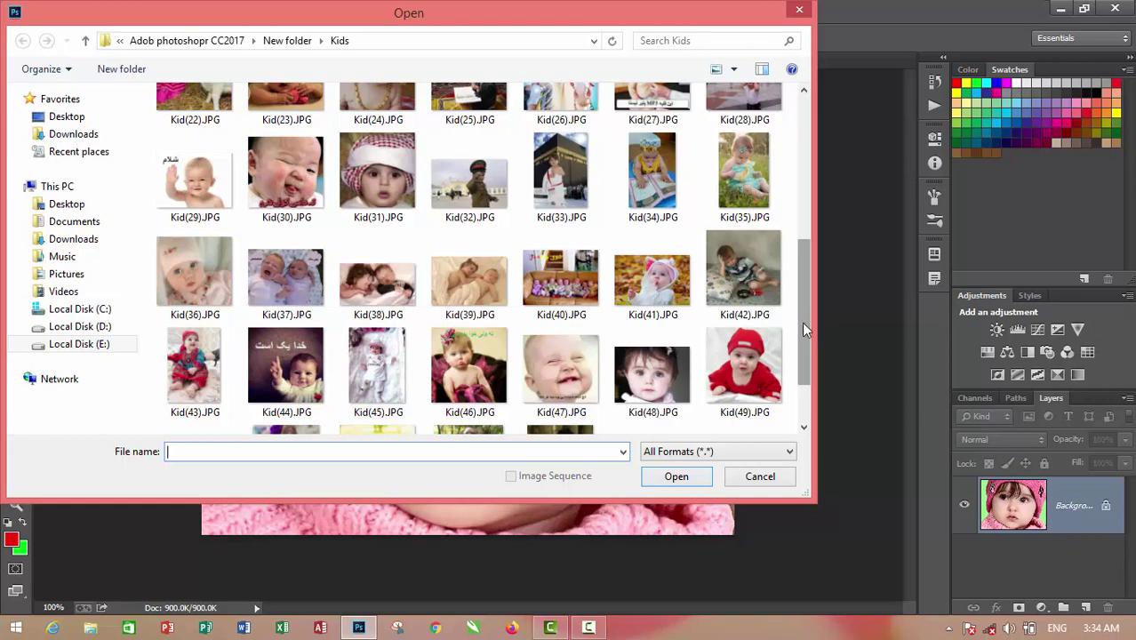
{"action": "left_click_drag", "start_coordinate": [807, 325], "coordinate": [798, 358]}
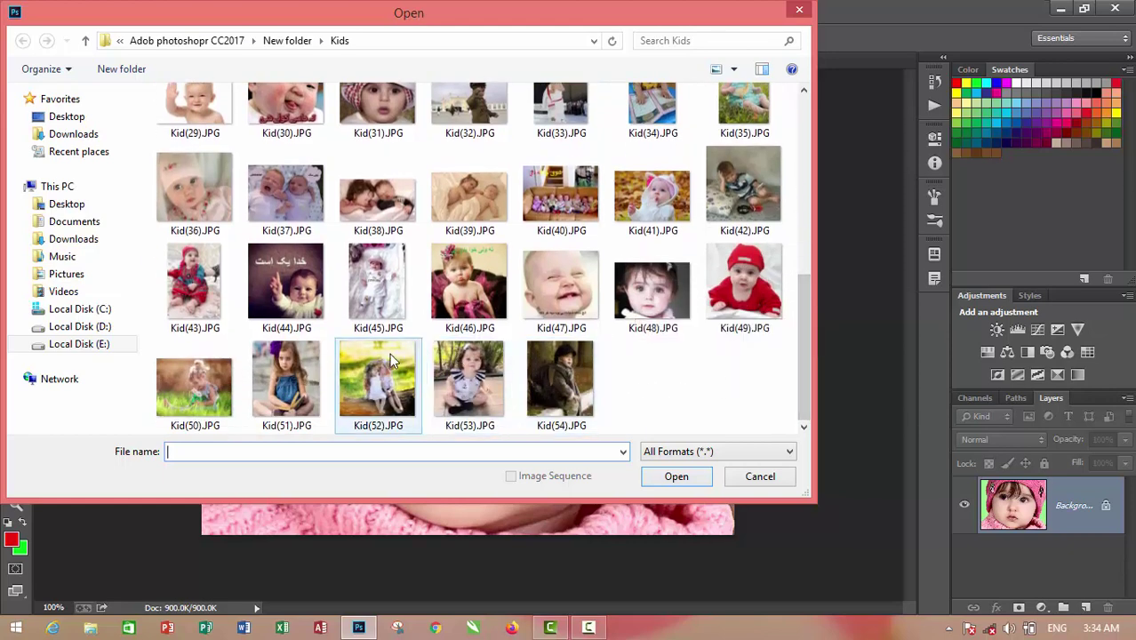
{"action": "left_click", "coordinate": [486, 389]}
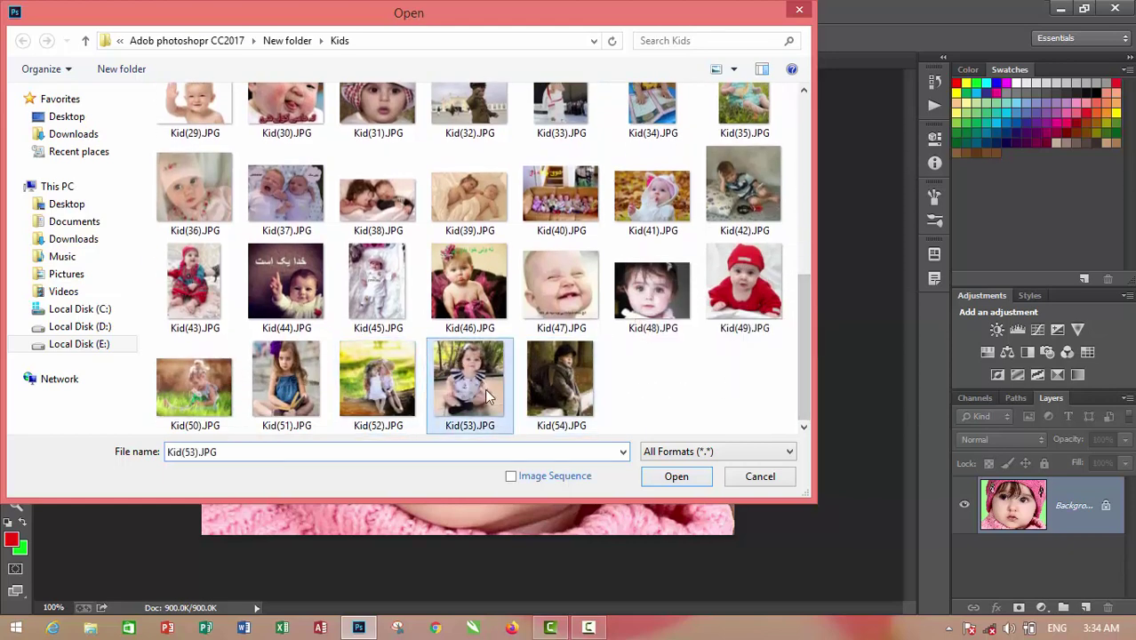
{"action": "left_click", "coordinate": [673, 477]}
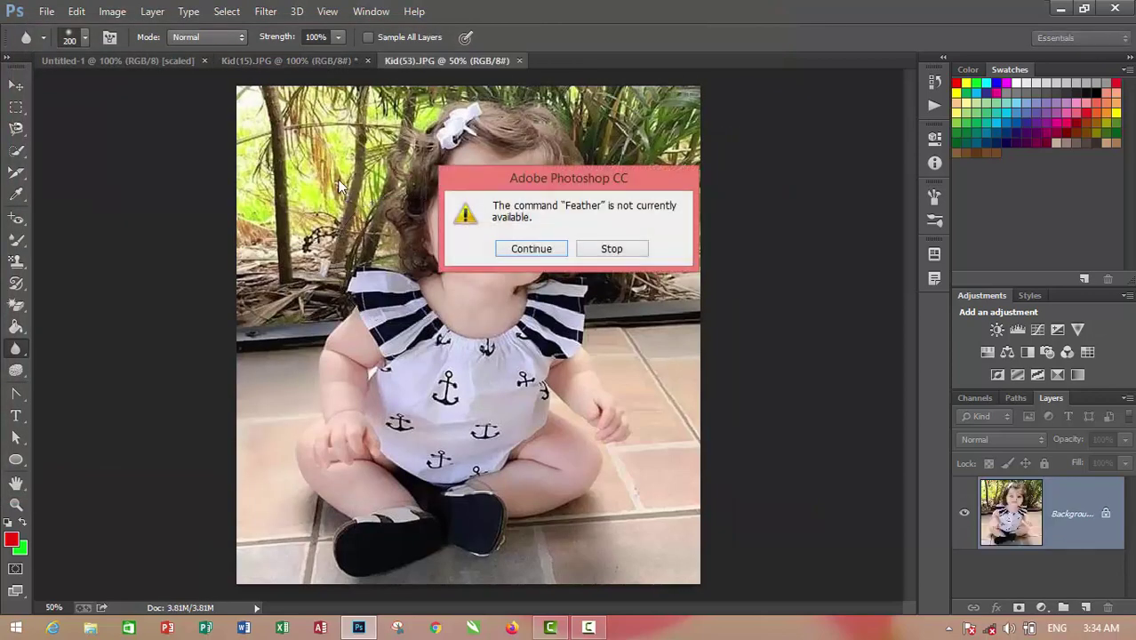
{"action": "left_click", "coordinate": [612, 249]}
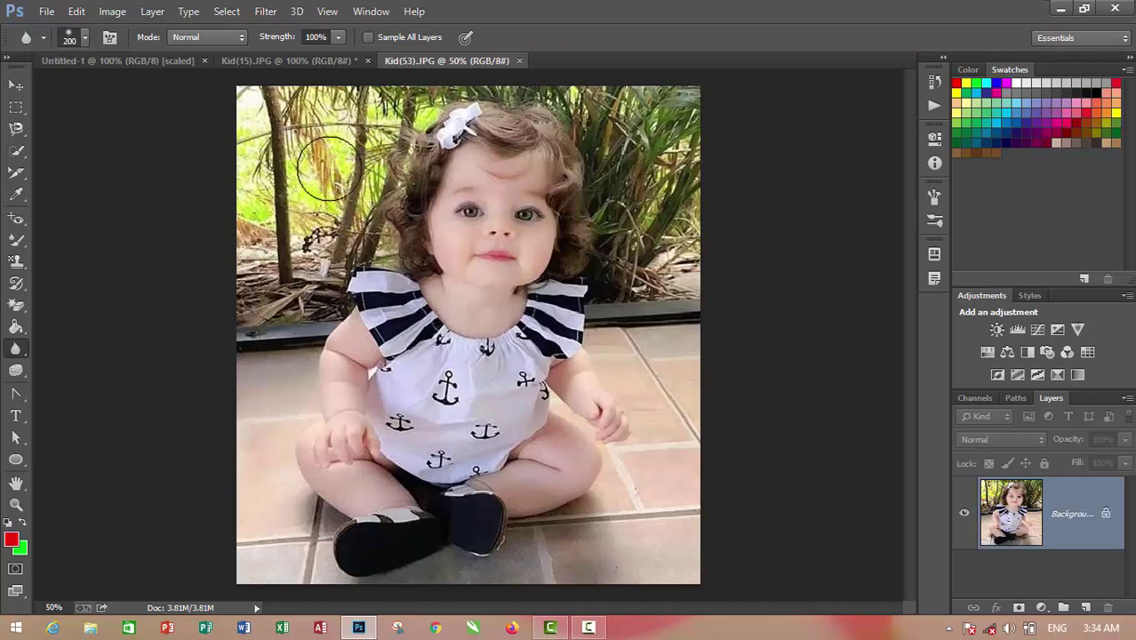
Convert Background to Layer 0, then blur the foliage, tree trunk and left cheek
{"action": "double_click", "coordinate": [1108, 518]}
{"action": "left_click", "coordinate": [565, 197]}
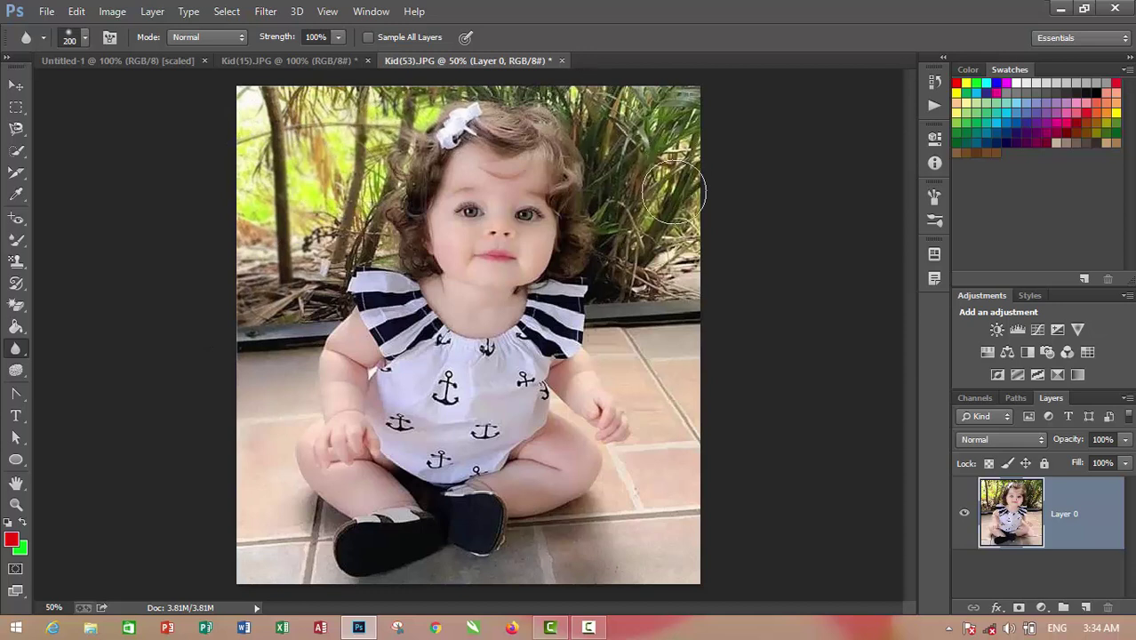
{"action": "mouse_move", "coordinate": [674, 192]}
{"action": "left_mouse_down"}
{"action": "mouse_move", "coordinate": [616, 175]}
{"action": "mouse_move", "coordinate": [653, 218]}
{"action": "mouse_move", "coordinate": [662, 171]}
{"action": "left_mouse_up"}
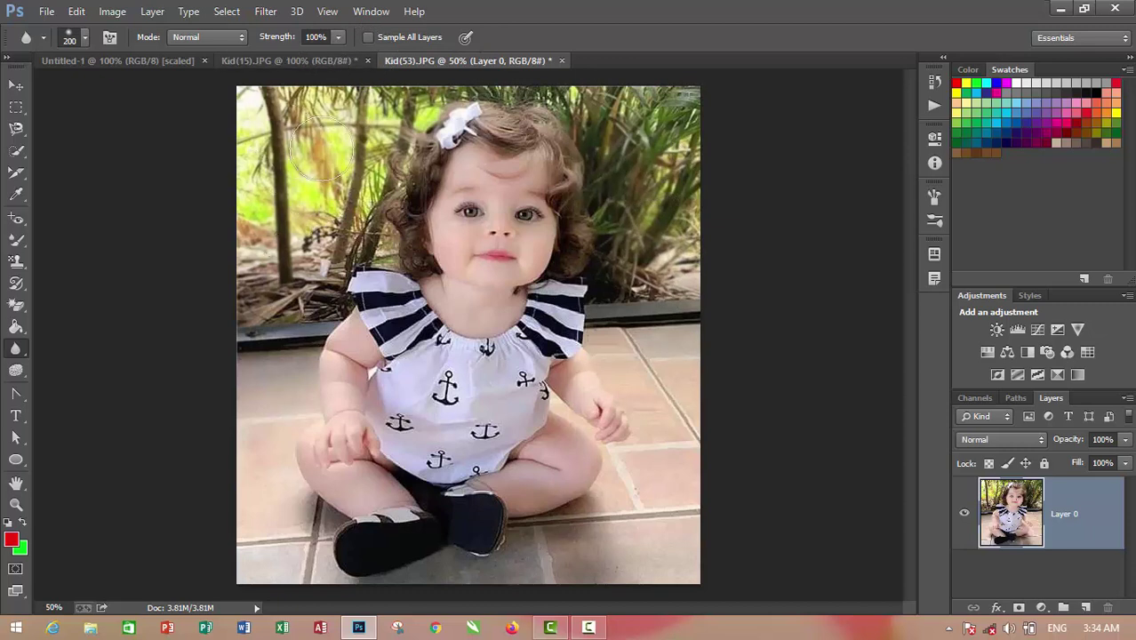
{"action": "left_click_drag", "start_coordinate": [314, 145], "coordinate": [356, 235]}
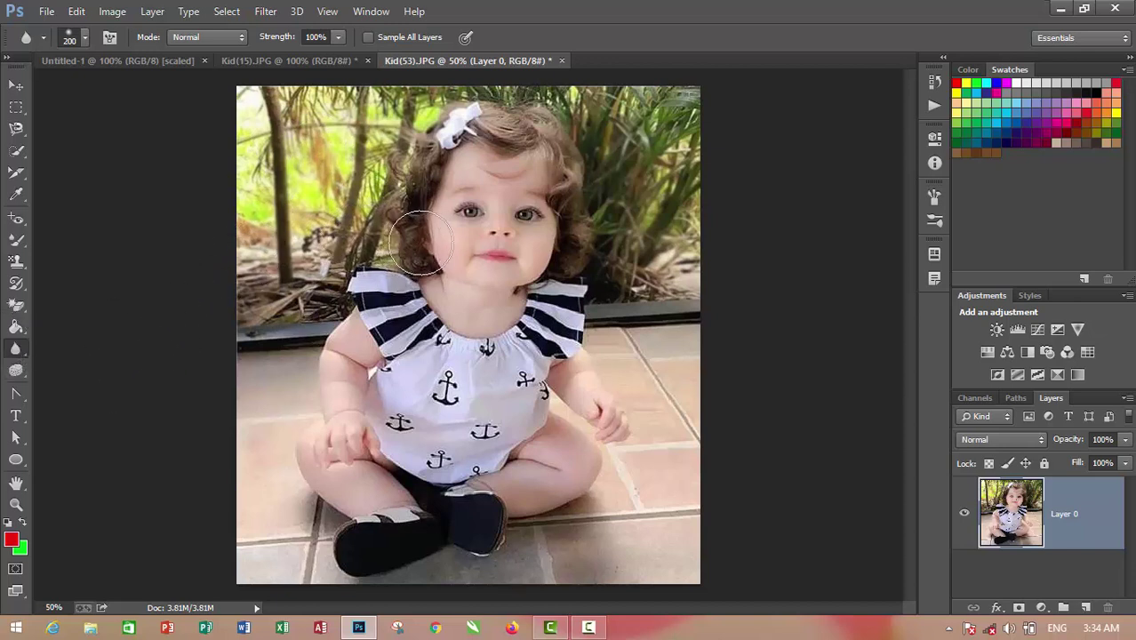
{"action": "left_click_drag", "start_coordinate": [271, 289], "coordinate": [452, 251]}
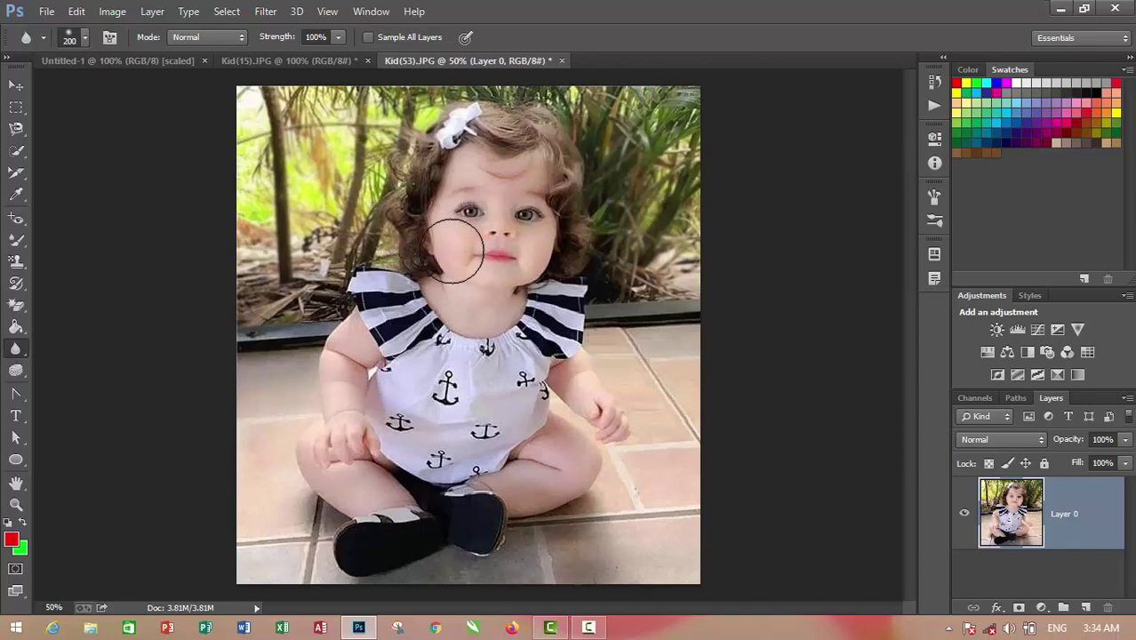
{"action": "key", "text": "ctrl+plus"}
{"action": "key", "text": "ctrl+plus"}
{"action": "key", "text": "ctrl+plus"}
{"action": "key", "text": "ctrl+plus"}
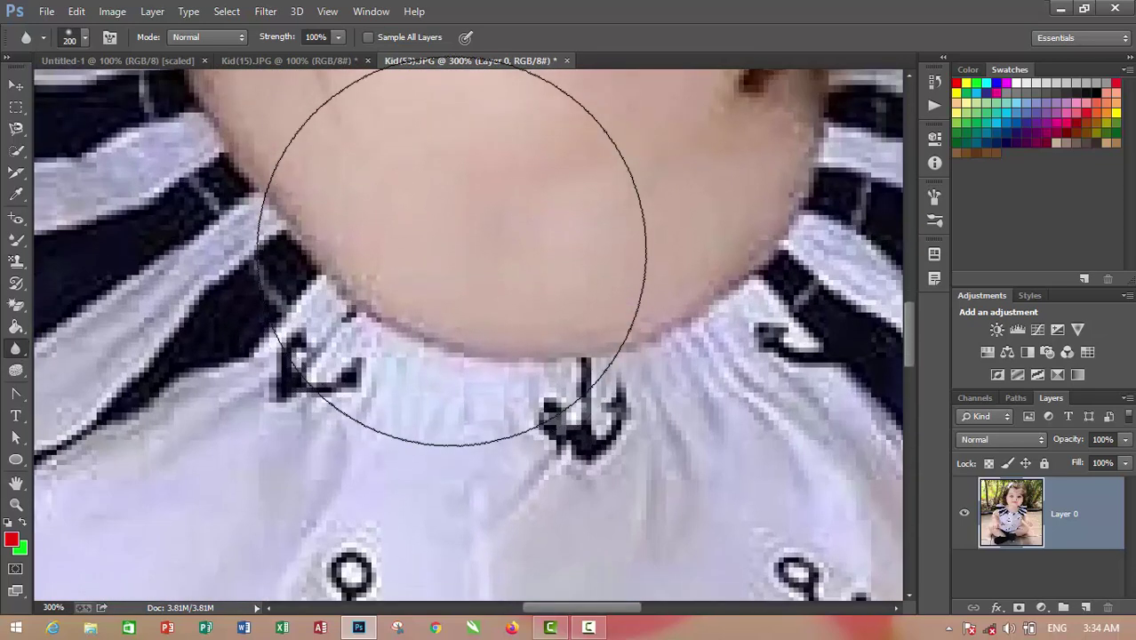
Inspect the girl's chin and cheek close up, set the Blur brush to 80 px, then zoom back out
{"action": "scroll", "coordinate": [452, 255], "scroll_direction": "up", "scroll_amount": 1}
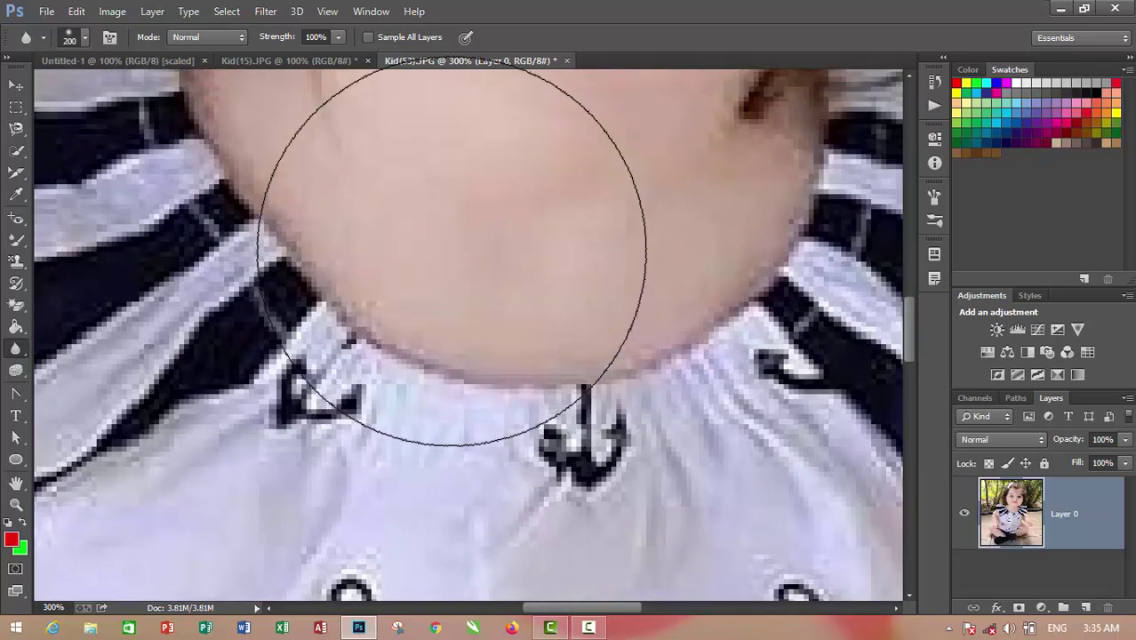
{"action": "scroll", "coordinate": [452, 255], "scroll_direction": "up", "scroll_amount": 2}
{"action": "scroll", "coordinate": [452, 255], "scroll_direction": "up", "scroll_amount": 2}
{"action": "scroll", "coordinate": [452, 255], "scroll_direction": "left", "scroll_amount": 2}
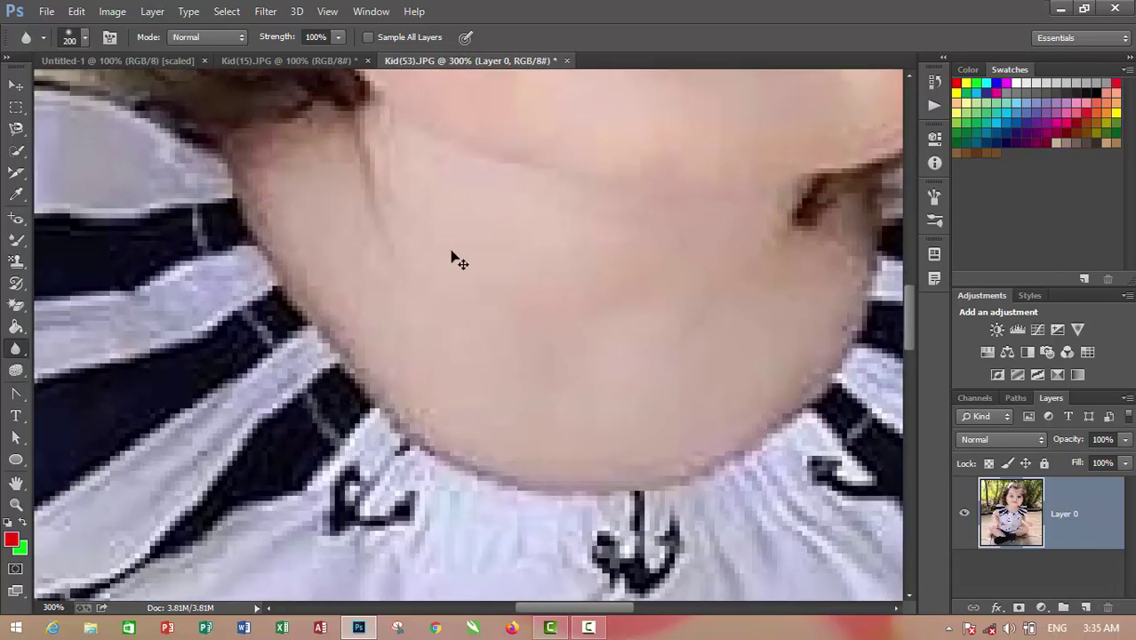
{"action": "scroll", "coordinate": [452, 255], "scroll_direction": "up", "scroll_amount": 2}
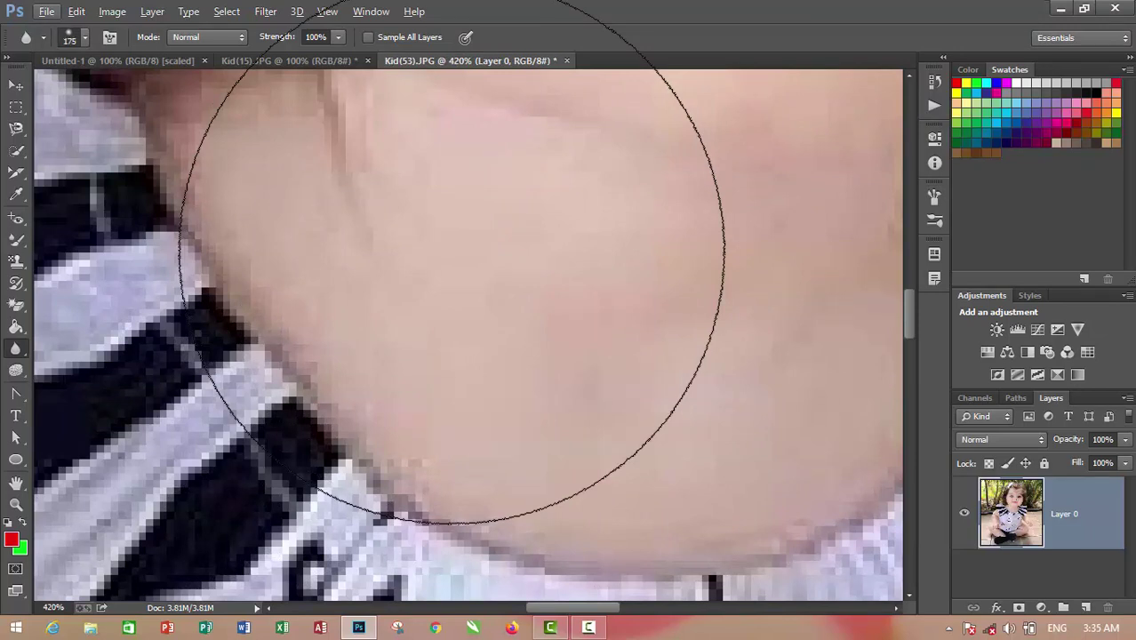
{"action": "scroll", "coordinate": [451, 255], "scroll_direction": "up", "scroll_amount": 1}
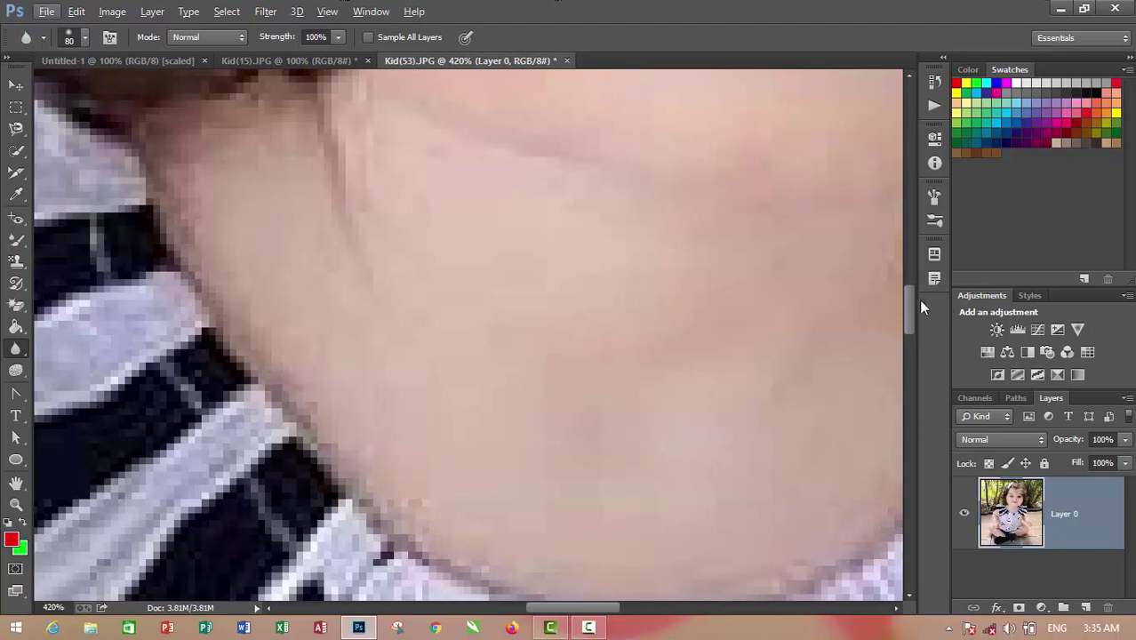
{"action": "left_click_drag", "start_coordinate": [909, 305], "coordinate": [912, 241]}
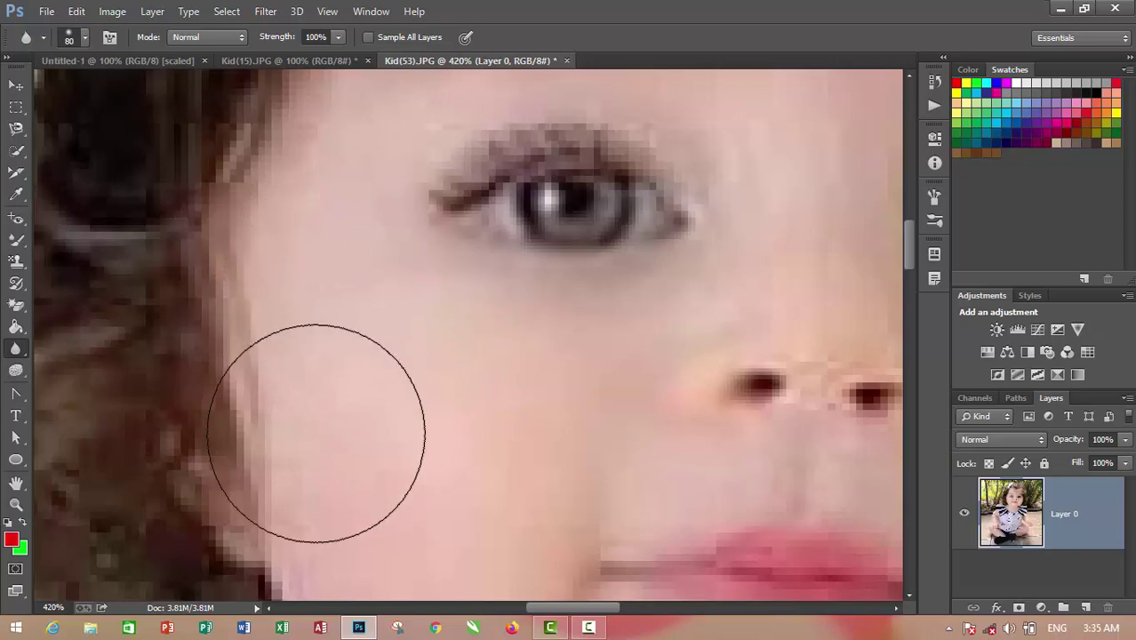
{"action": "key", "text": "ctrl+minus"}
{"action": "key", "text": "ctrl+minus"}
{"action": "key", "text": "ctrl+minus"}
{"action": "key", "text": "ctrl+minus"}
{"action": "key", "text": "ctrl+minus"}
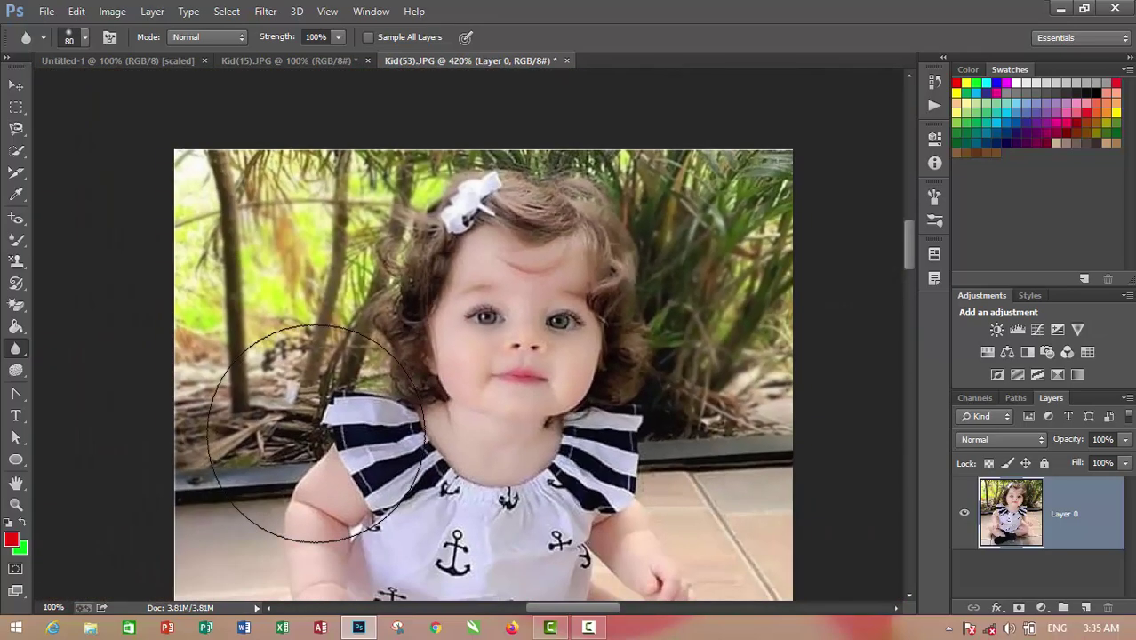
{"action": "key", "text": "ctrl+minus"}
{"action": "key", "text": "ctrl+minus"}
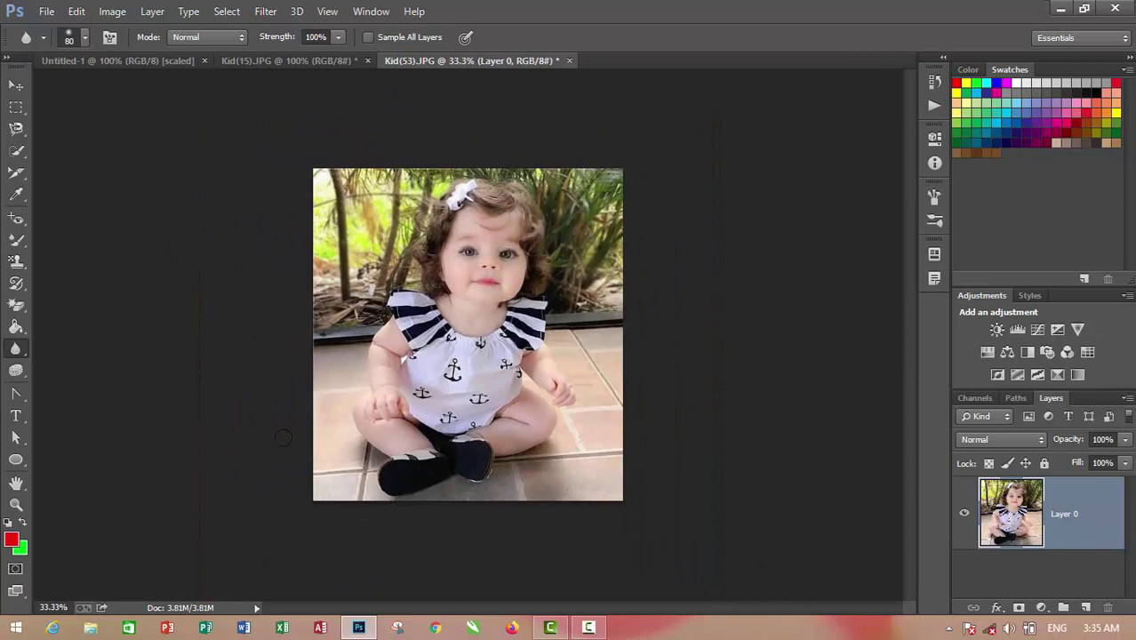
Switch to the Sharpen Tool and zoom the photo to 100% around the girl's head
{"action": "right_click", "coordinate": [19, 354]}
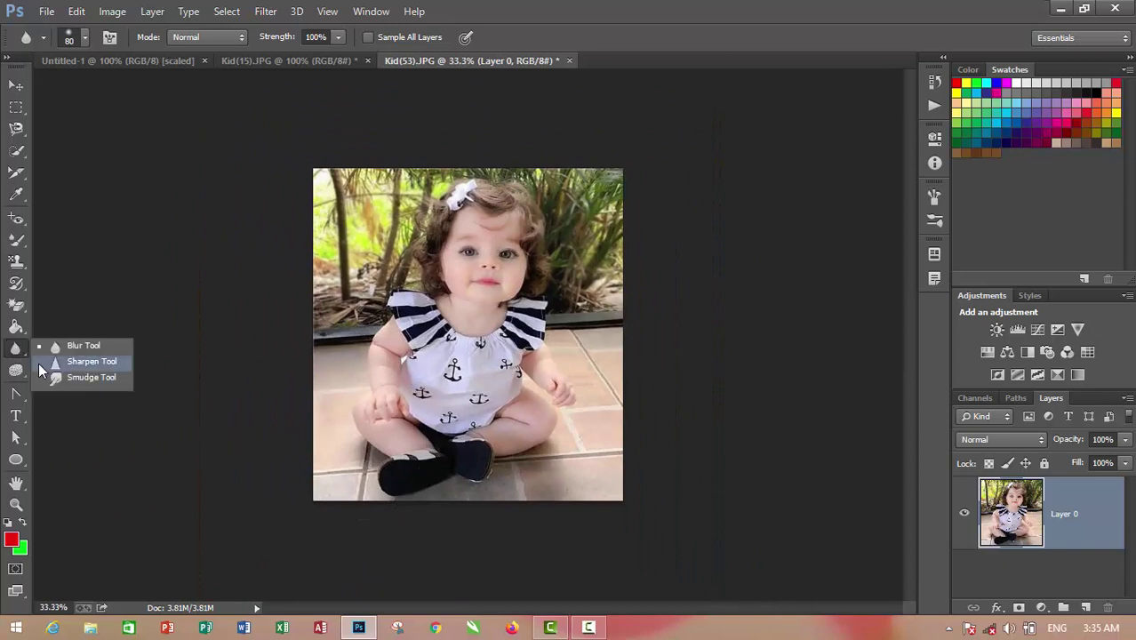
{"action": "left_click", "coordinate": [45, 359]}
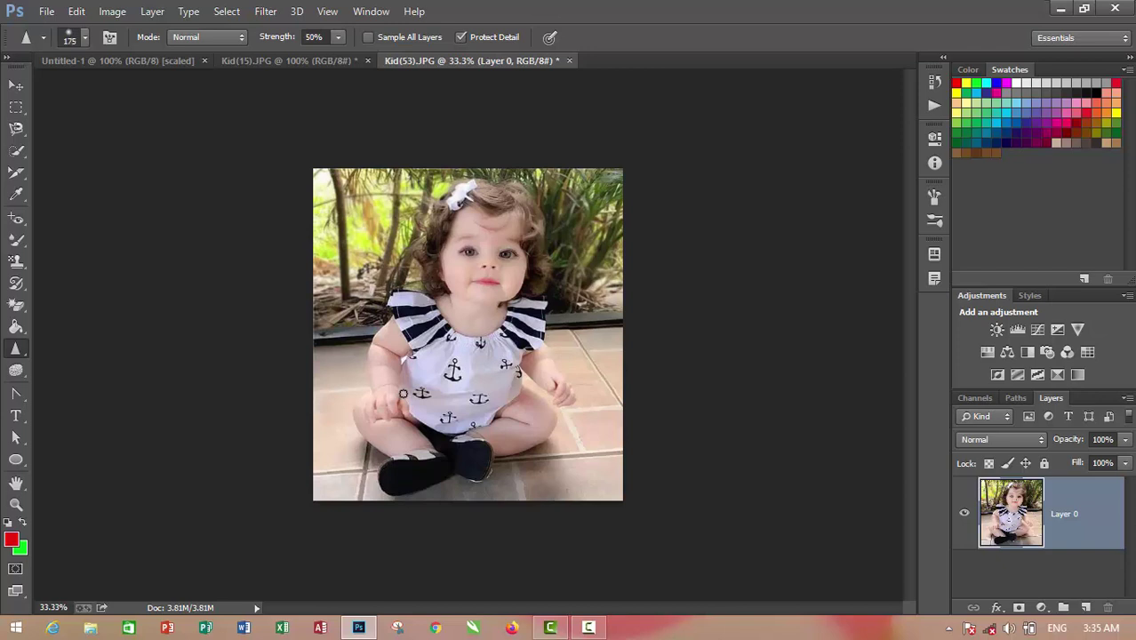
{"action": "key", "text": "ctrl+1"}
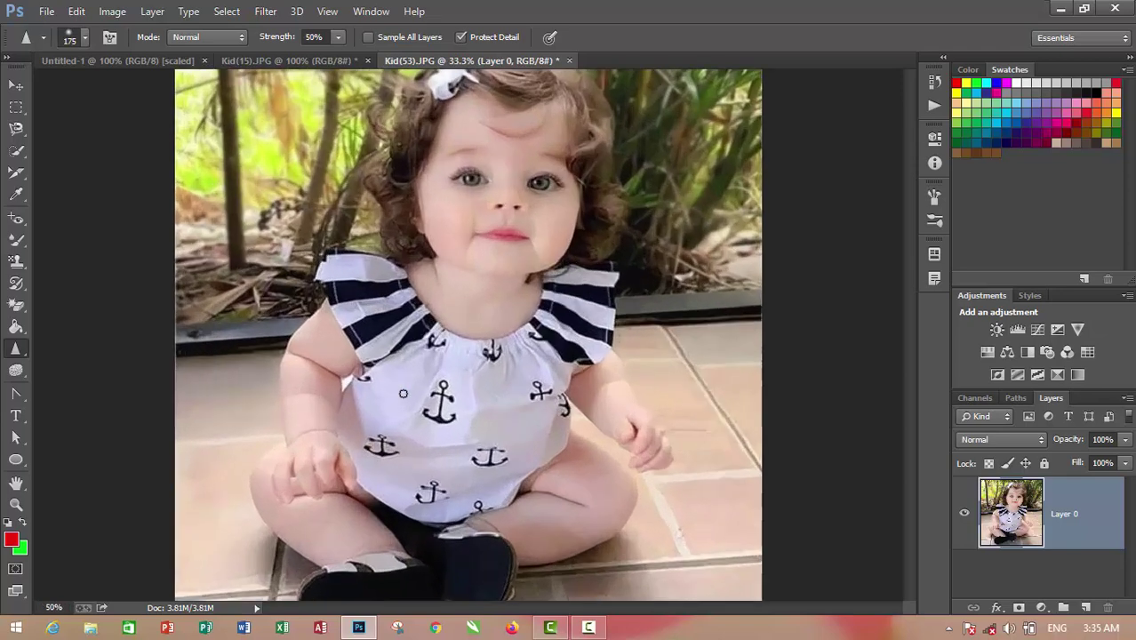
{"action": "scroll", "coordinate": [402, 405], "scroll_direction": "up", "scroll_amount": 2}
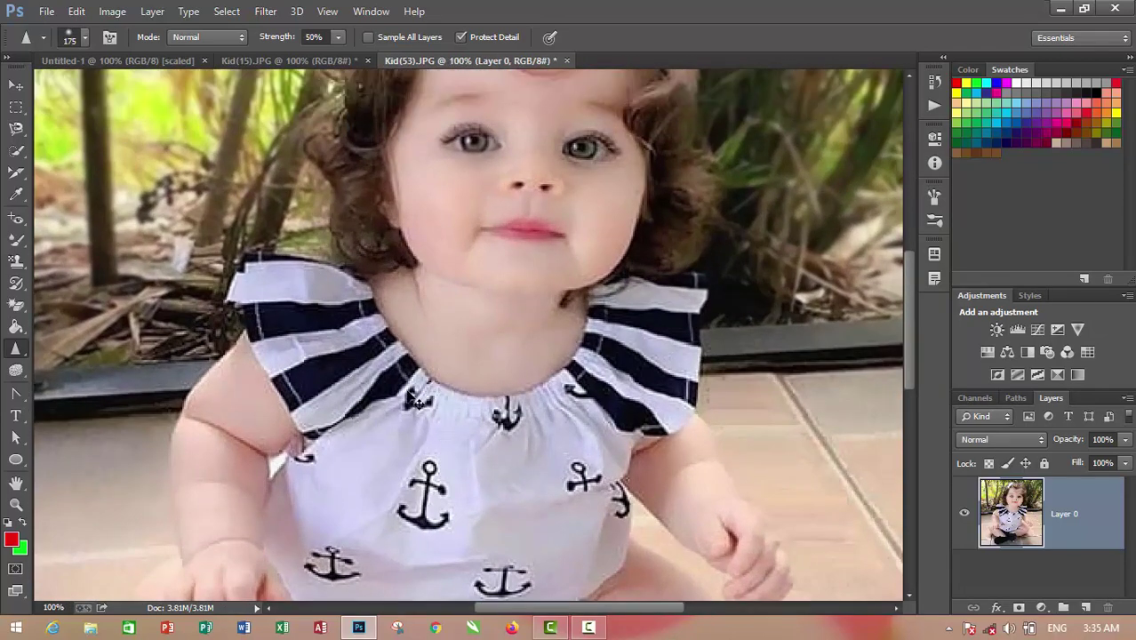
{"action": "scroll", "coordinate": [409, 400], "scroll_direction": "left", "scroll_amount": 1}
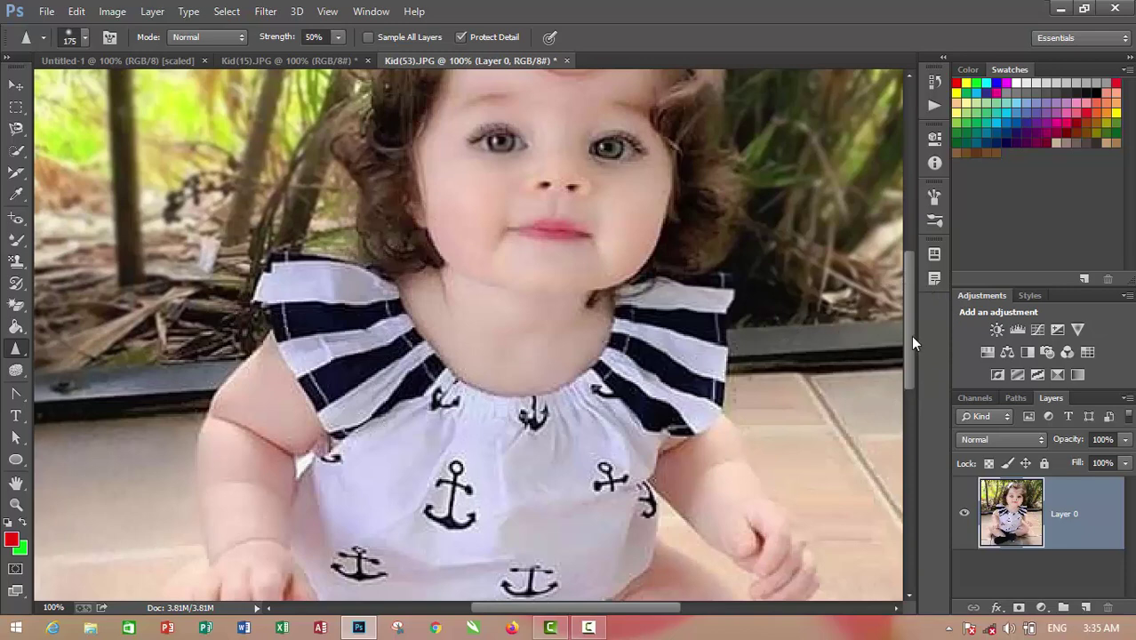
{"action": "left_click_drag", "start_coordinate": [907, 337], "coordinate": [911, 291]}
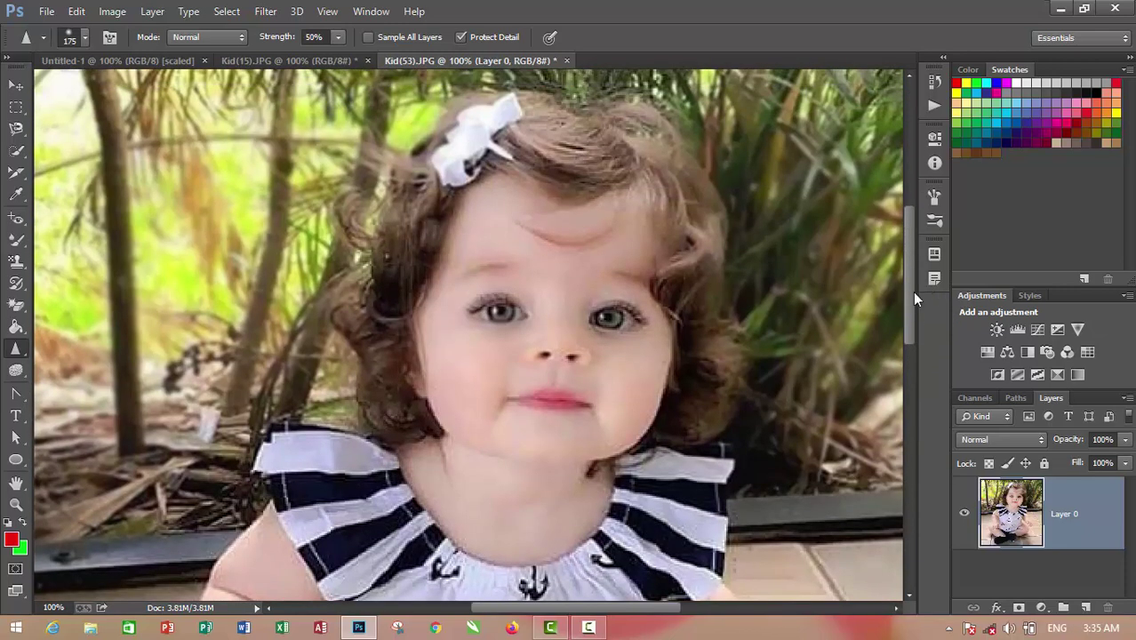
Sharpen the curls on top and on both sides of the girl's head
{"action": "mouse_move", "coordinate": [723, 225]}
{"action": "left_mouse_down"}
{"action": "mouse_move", "coordinate": [592, 148]}
{"action": "mouse_move", "coordinate": [676, 184]}
{"action": "mouse_move", "coordinate": [680, 209]}
{"action": "left_mouse_up"}
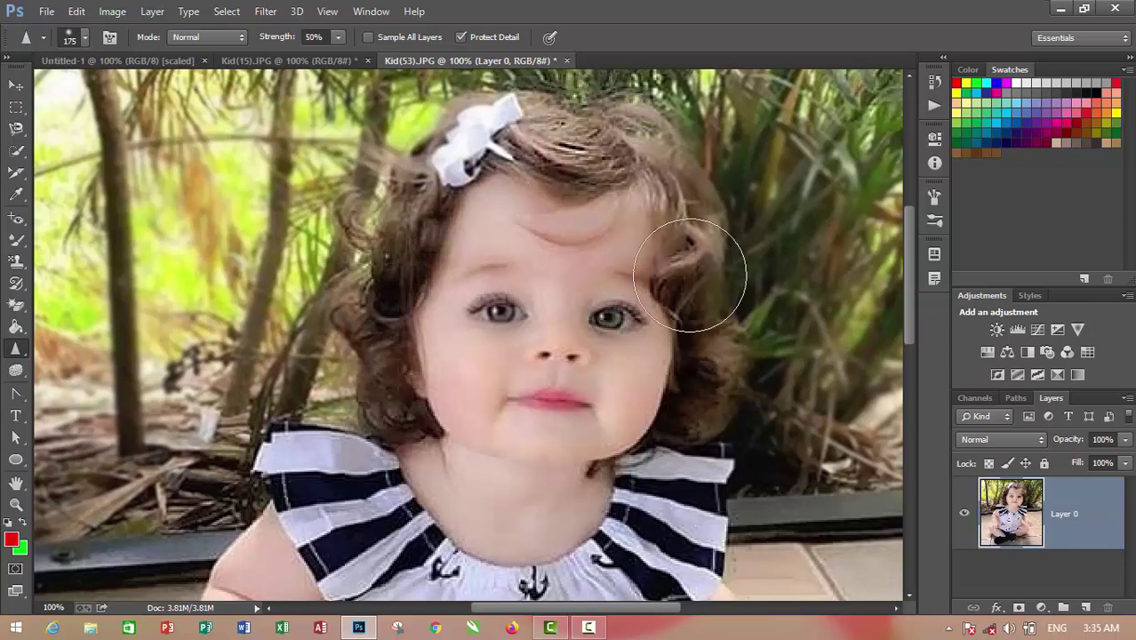
{"action": "mouse_move", "coordinate": [681, 210]}
{"action": "left_mouse_down"}
{"action": "mouse_move", "coordinate": [730, 282]}
{"action": "mouse_move", "coordinate": [740, 330]}
{"action": "mouse_move", "coordinate": [717, 262]}
{"action": "mouse_move", "coordinate": [718, 325]}
{"action": "mouse_move", "coordinate": [683, 264]}
{"action": "left_mouse_up"}
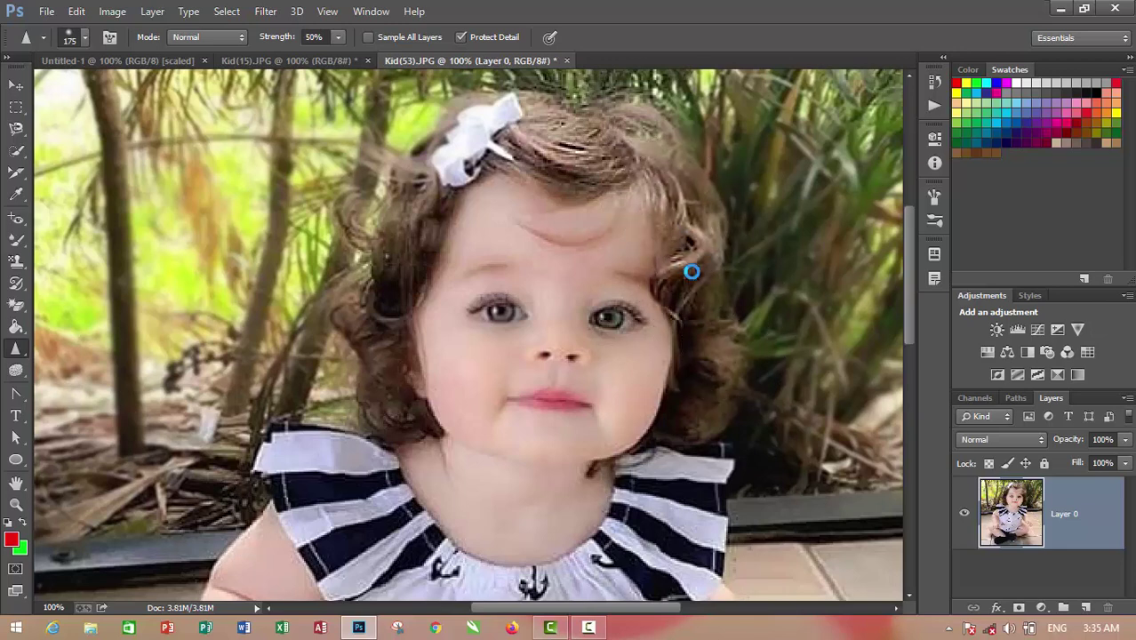
{"action": "mouse_move", "coordinate": [364, 266]}
{"action": "left_mouse_down"}
{"action": "mouse_move", "coordinate": [363, 356]}
{"action": "mouse_move", "coordinate": [374, 398]}
{"action": "mouse_move", "coordinate": [375, 288]}
{"action": "mouse_move", "coordinate": [382, 413]}
{"action": "mouse_move", "coordinate": [380, 373]}
{"action": "left_mouse_up"}
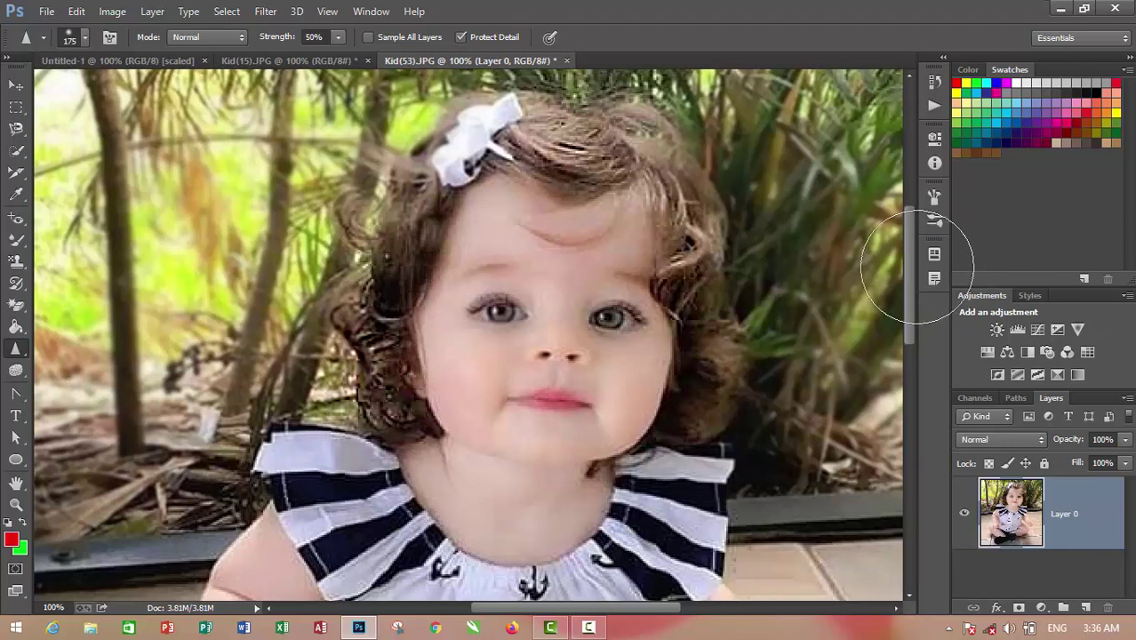
{"action": "left_click_drag", "start_coordinate": [675, 169], "coordinate": [576, 150]}
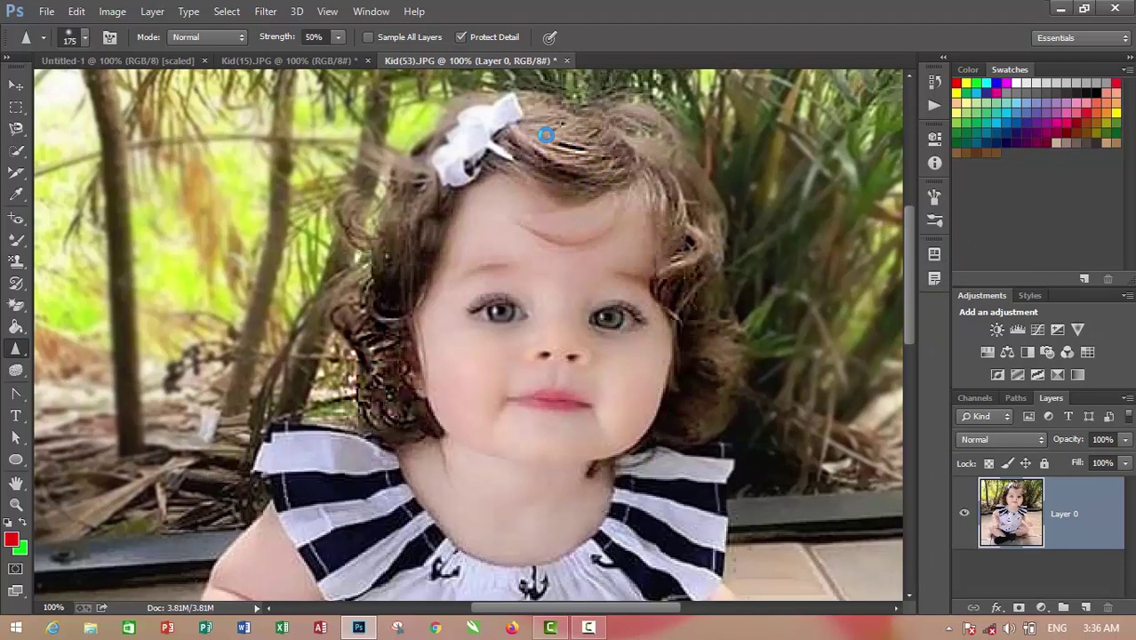
{"action": "left_click_drag", "start_coordinate": [546, 134], "coordinate": [553, 125]}
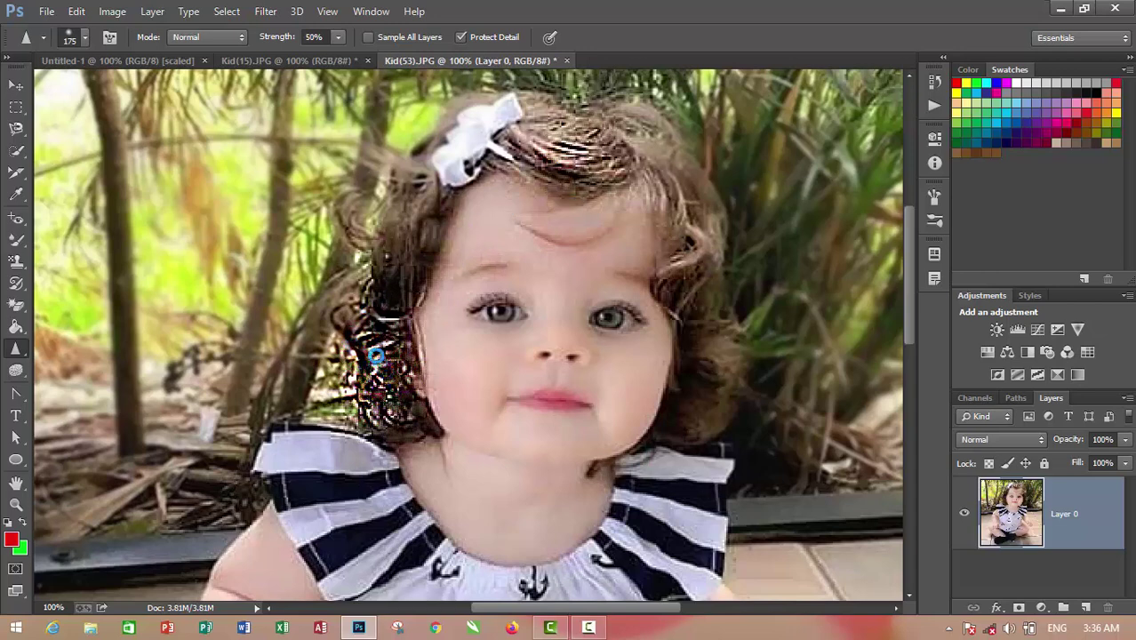
{"action": "left_click_drag", "start_coordinate": [377, 356], "coordinate": [342, 302]}
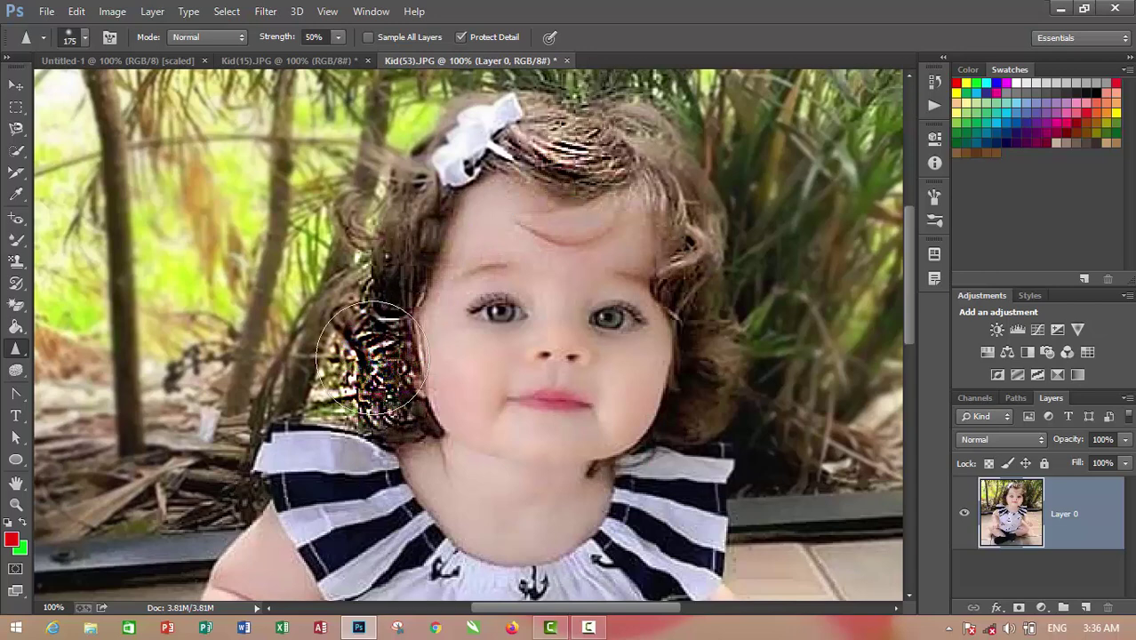
{"action": "right_click", "coordinate": [12, 356]}
With the Smudge Tool, smear colour down from both eyes and the mouth corner toward the cheek
{"action": "left_click", "coordinate": [58, 384]}
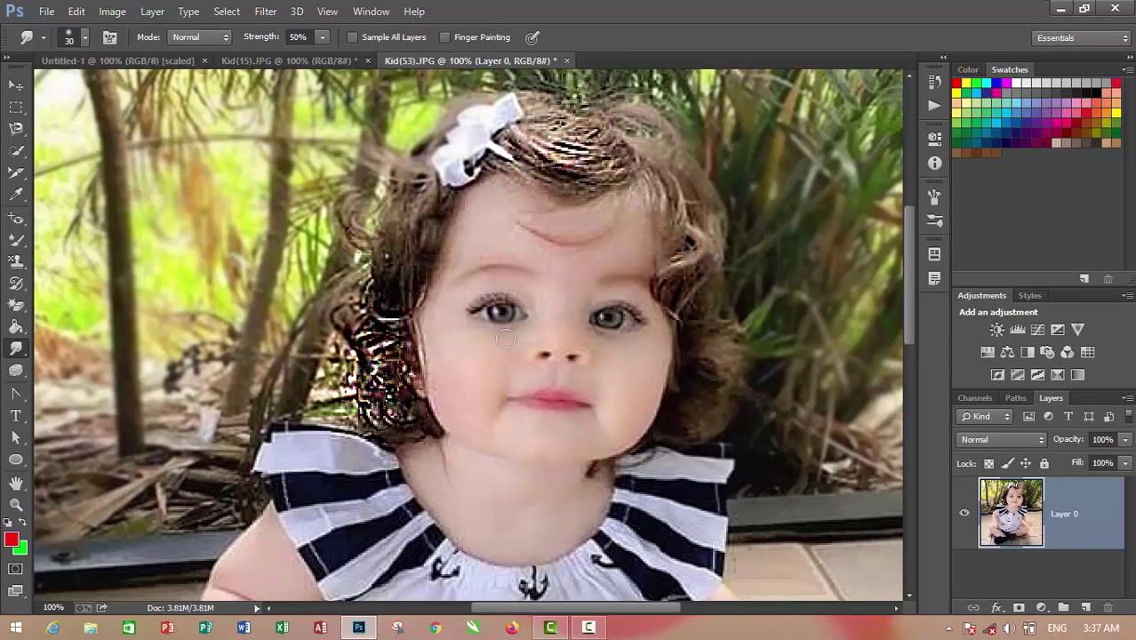
{"action": "mouse_move", "coordinate": [501, 317]}
{"action": "left_mouse_down"}
{"action": "mouse_move", "coordinate": [498, 350]}
{"action": "mouse_move", "coordinate": [488, 331]}
{"action": "left_mouse_up"}
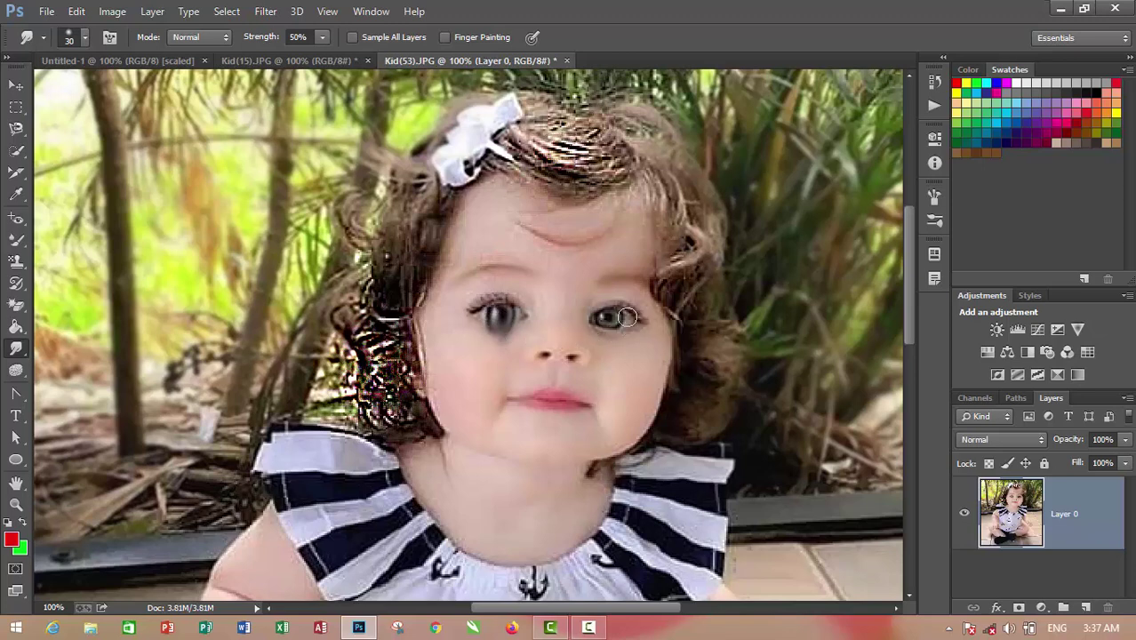
{"action": "left_click_drag", "start_coordinate": [610, 316], "coordinate": [597, 344]}
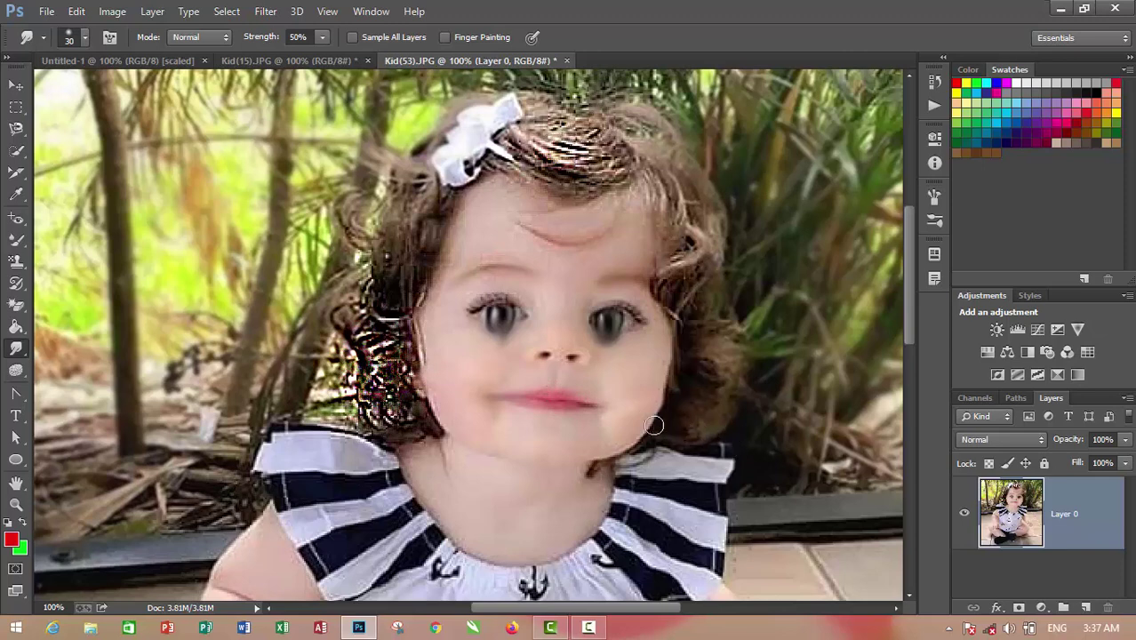
{"action": "left_click_drag", "start_coordinate": [595, 402], "coordinate": [645, 410]}
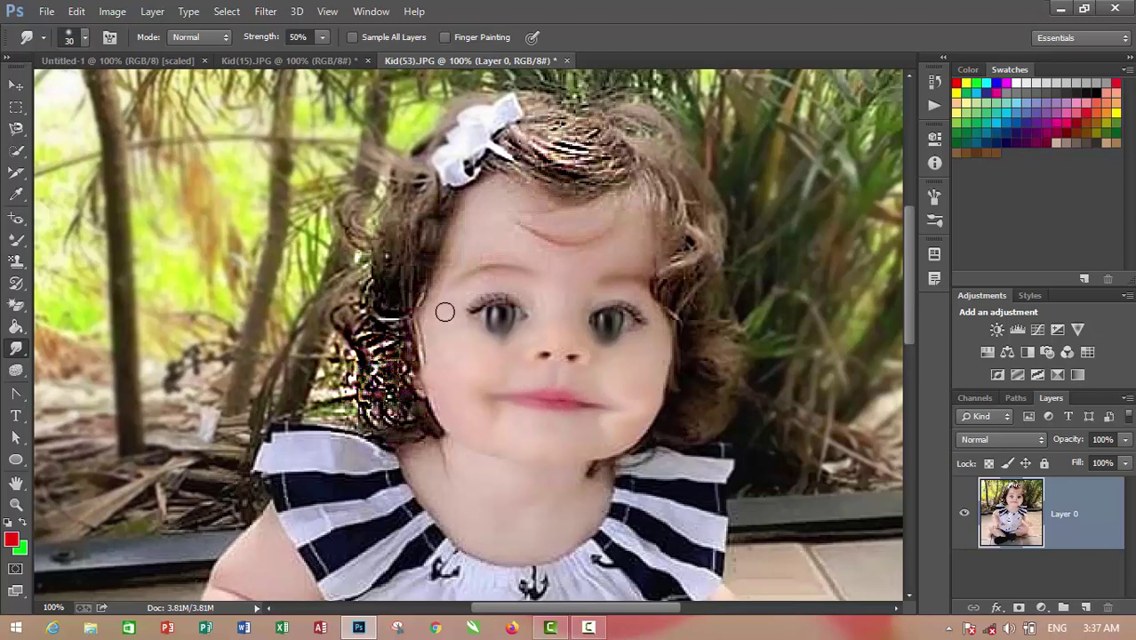
Select the Dodge Tool and open Kid(4).JPG from the Kids folder, dismissing the Feather warning
{"action": "left_click", "coordinate": [15, 372]}
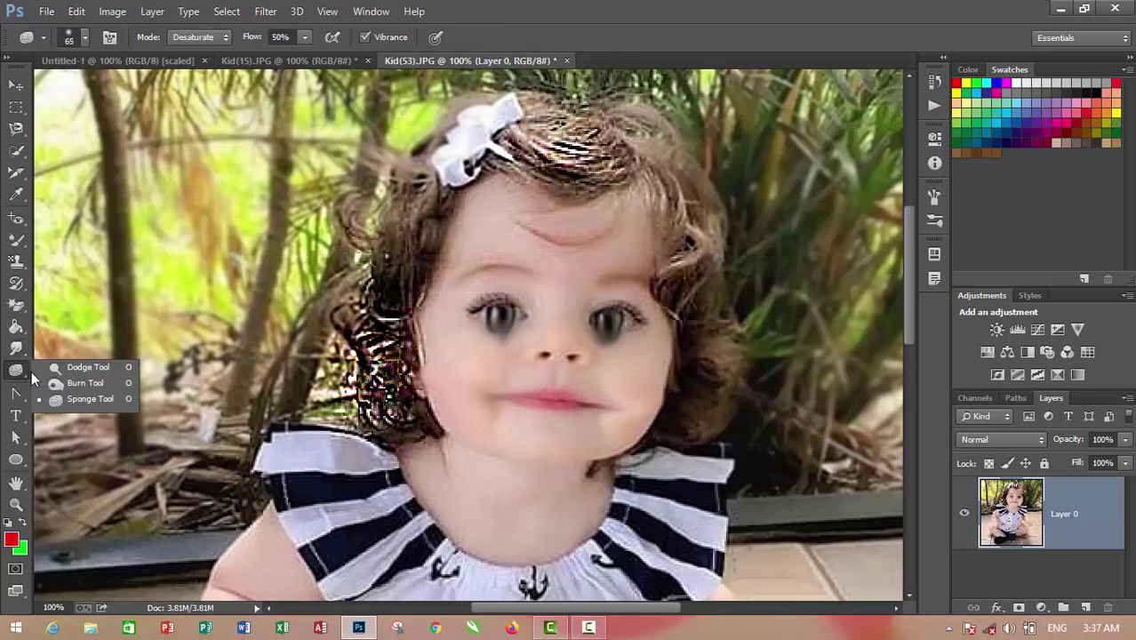
{"action": "left_click", "coordinate": [84, 367]}
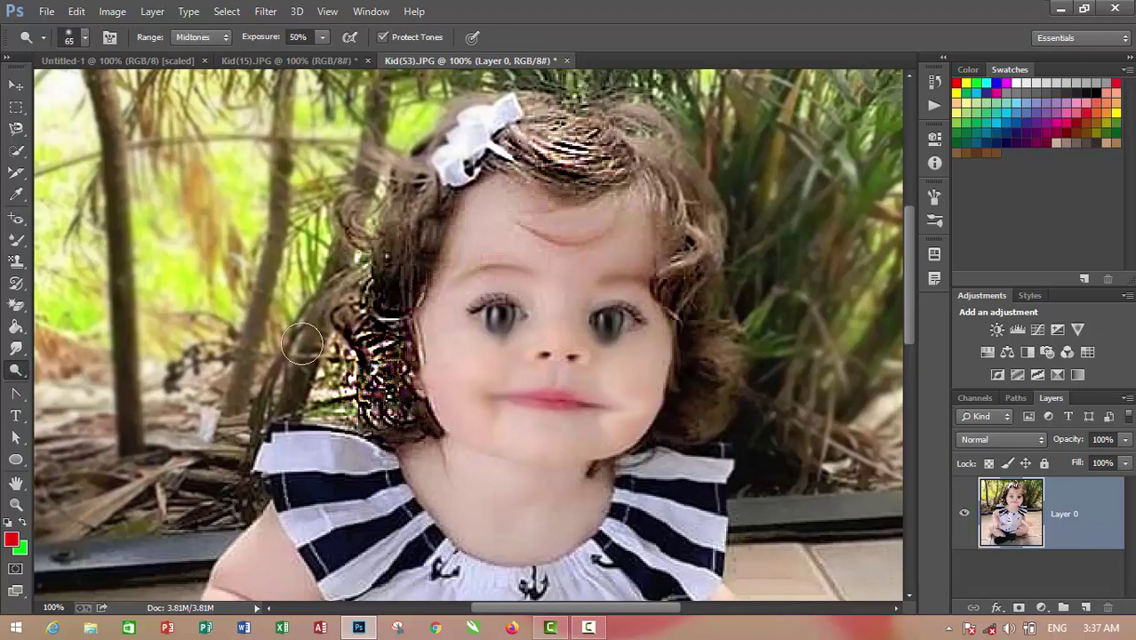
{"action": "key", "text": "ctrl+o"}
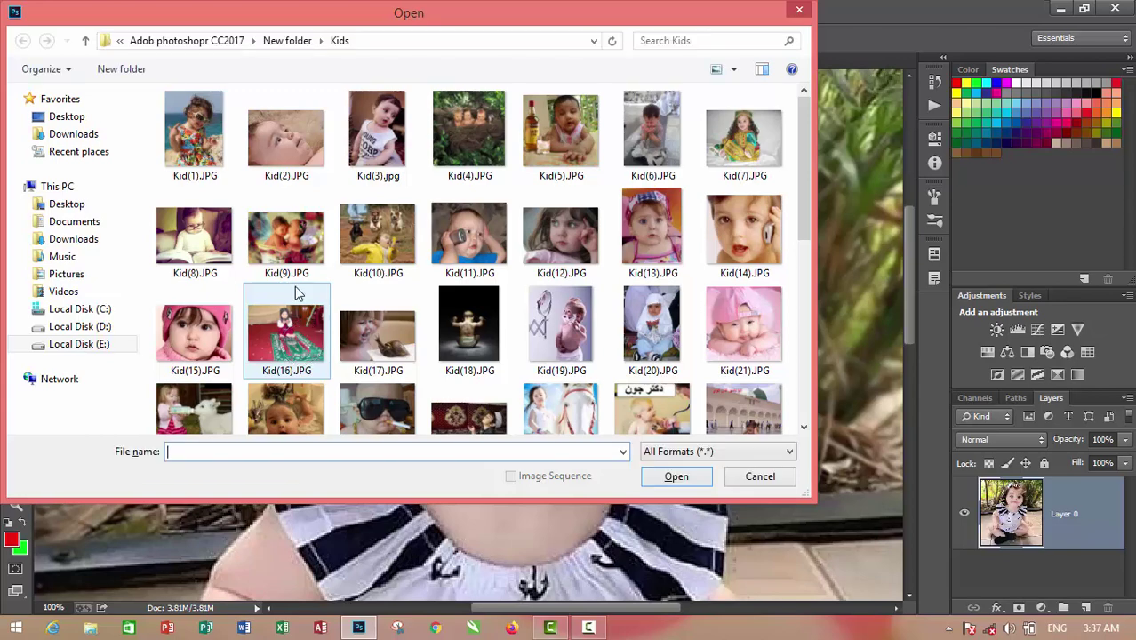
{"action": "left_click", "coordinate": [455, 147]}
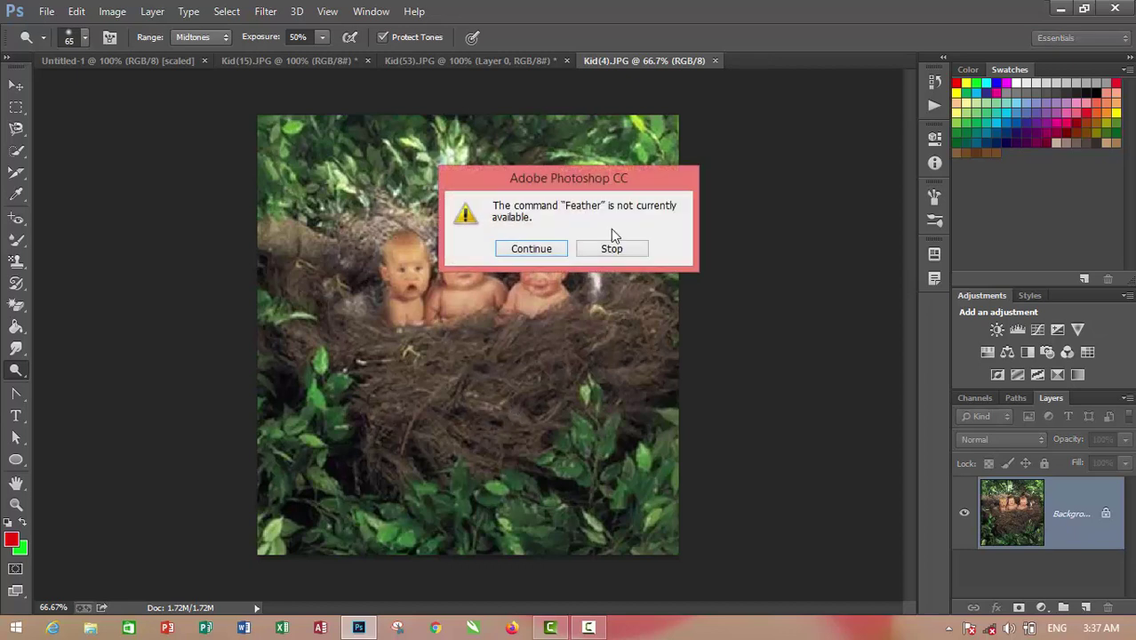
{"action": "left_click", "coordinate": [611, 249]}
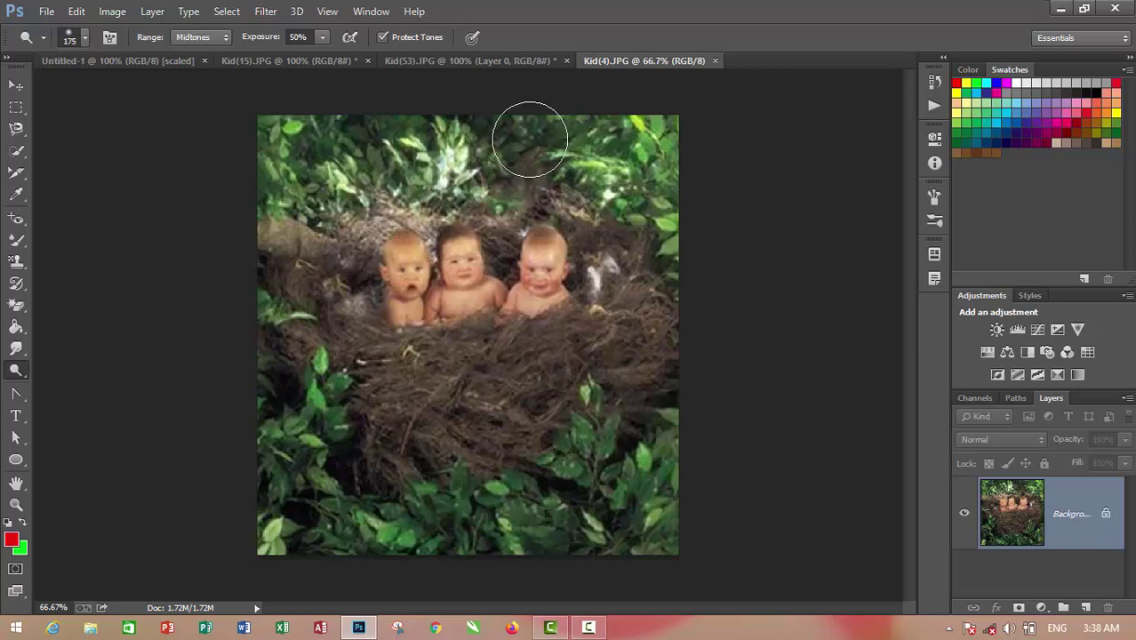
Dodge the foliage above the babies, undo it, and return to the curly-haired girl's photo
{"action": "mouse_move", "coordinate": [527, 122]}
{"action": "left_mouse_down"}
{"action": "mouse_move", "coordinate": [358, 141]}
{"action": "mouse_move", "coordinate": [305, 173]}
{"action": "mouse_move", "coordinate": [309, 330]}
{"action": "mouse_move", "coordinate": [264, 396]}
{"action": "mouse_move", "coordinate": [299, 481]}
{"action": "mouse_move", "coordinate": [541, 508]}
{"action": "mouse_move", "coordinate": [373, 457]}
{"action": "mouse_move", "coordinate": [563, 450]}
{"action": "mouse_move", "coordinate": [591, 494]}
{"action": "mouse_move", "coordinate": [642, 386]}
{"action": "mouse_move", "coordinate": [621, 502]}
{"action": "mouse_move", "coordinate": [663, 380]}
{"action": "mouse_move", "coordinate": [637, 500]}
{"action": "mouse_move", "coordinate": [393, 393]}
{"action": "mouse_move", "coordinate": [319, 503]}
{"action": "mouse_move", "coordinate": [325, 323]}
{"action": "mouse_move", "coordinate": [280, 492]}
{"action": "mouse_move", "coordinate": [350, 247]}
{"action": "mouse_move", "coordinate": [471, 266]}
{"action": "mouse_move", "coordinate": [604, 324]}
{"action": "mouse_move", "coordinate": [536, 279]}
{"action": "mouse_move", "coordinate": [612, 258]}
{"action": "mouse_move", "coordinate": [673, 157]}
{"action": "mouse_move", "coordinate": [556, 154]}
{"action": "mouse_move", "coordinate": [260, 188]}
{"action": "mouse_move", "coordinate": [262, 312]}
{"action": "mouse_move", "coordinate": [235, 393]}
{"action": "mouse_move", "coordinate": [282, 378]}
{"action": "mouse_move", "coordinate": [275, 406]}
{"action": "mouse_move", "coordinate": [274, 386]}
{"action": "mouse_move", "coordinate": [431, 533]}
{"action": "mouse_move", "coordinate": [482, 436]}
{"action": "mouse_move", "coordinate": [428, 338]}
{"action": "mouse_move", "coordinate": [648, 273]}
{"action": "mouse_move", "coordinate": [516, 214]}
{"action": "mouse_move", "coordinate": [460, 136]}
{"action": "mouse_move", "coordinate": [647, 406]}
{"action": "mouse_move", "coordinate": [596, 431]}
{"action": "mouse_move", "coordinate": [520, 403]}
{"action": "left_mouse_up"}
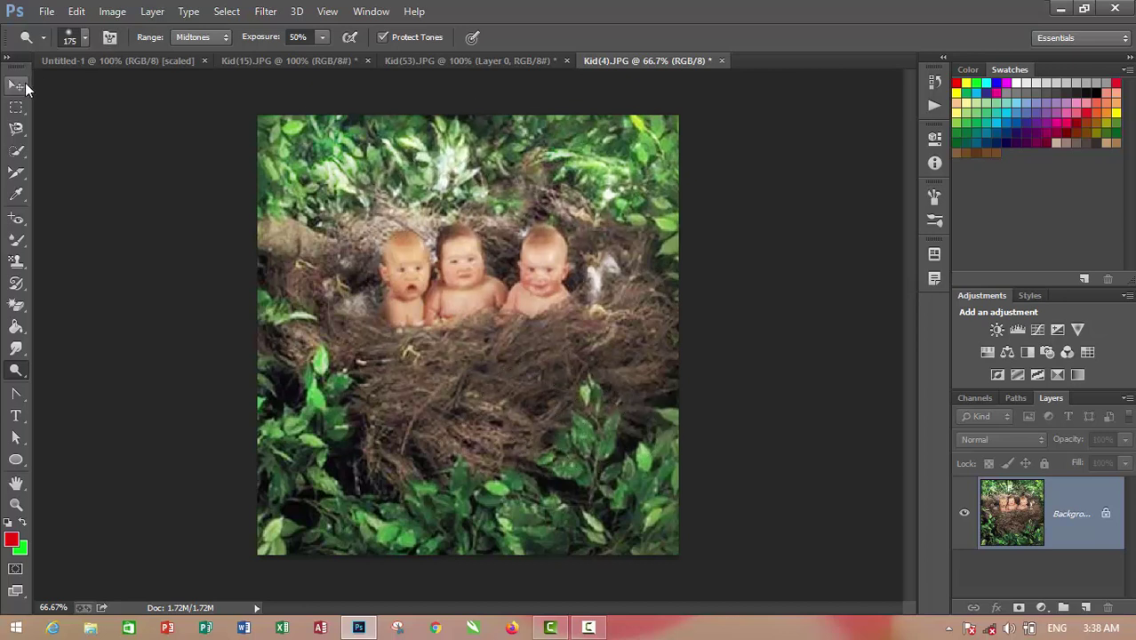
{"action": "left_click", "coordinate": [16, 86]}
{"action": "key", "text": "ctrl+z"}
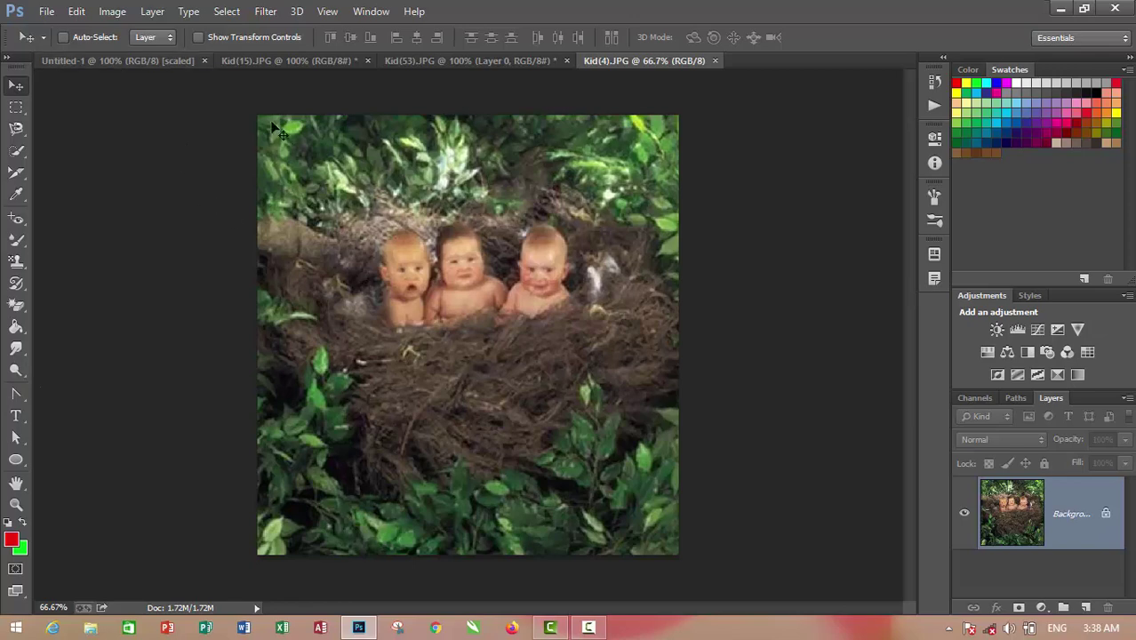
{"action": "left_click", "coordinate": [429, 61]}
On Kid(15).JPG, burn the left green background, lower-left sweater edge and the girl's face
{"action": "left_click", "coordinate": [322, 60]}
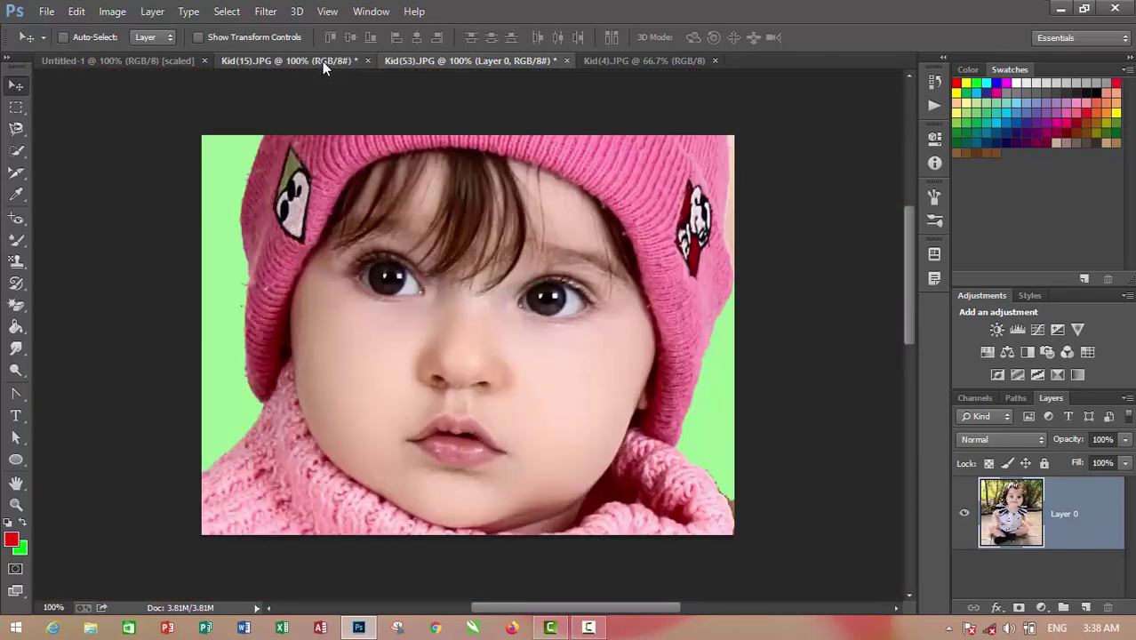
{"action": "left_click", "coordinate": [14, 371]}
{"action": "left_click", "coordinate": [55, 382]}
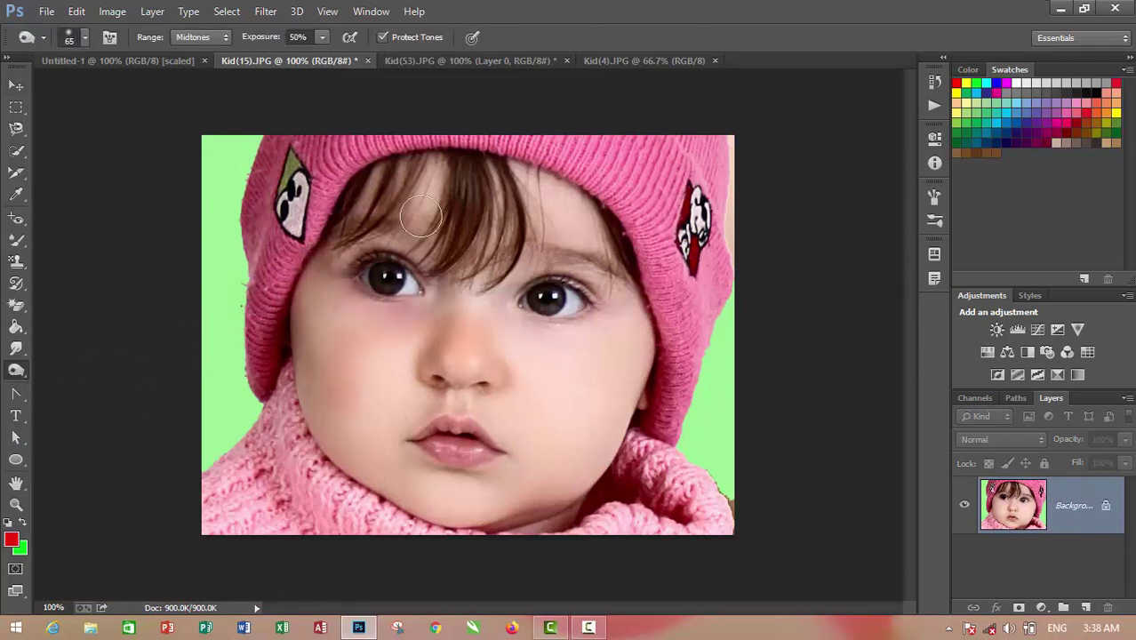
{"action": "mouse_move", "coordinate": [212, 153]}
{"action": "left_mouse_down"}
{"action": "mouse_move", "coordinate": [185, 271]}
{"action": "mouse_move", "coordinate": [198, 386]}
{"action": "mouse_move", "coordinate": [233, 344]}
{"action": "left_mouse_up"}
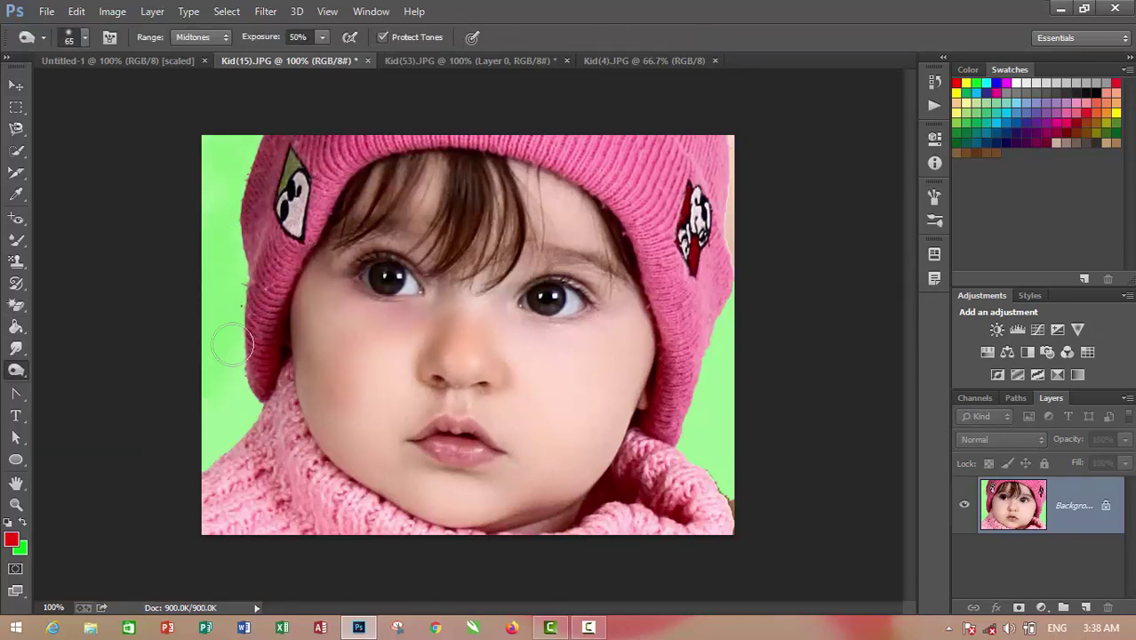
{"action": "mouse_move", "coordinate": [180, 445]}
{"action": "left_mouse_down"}
{"action": "mouse_move", "coordinate": [245, 409]}
{"action": "mouse_move", "coordinate": [236, 392]}
{"action": "mouse_move", "coordinate": [312, 511]}
{"action": "mouse_move", "coordinate": [456, 514]}
{"action": "left_mouse_up"}
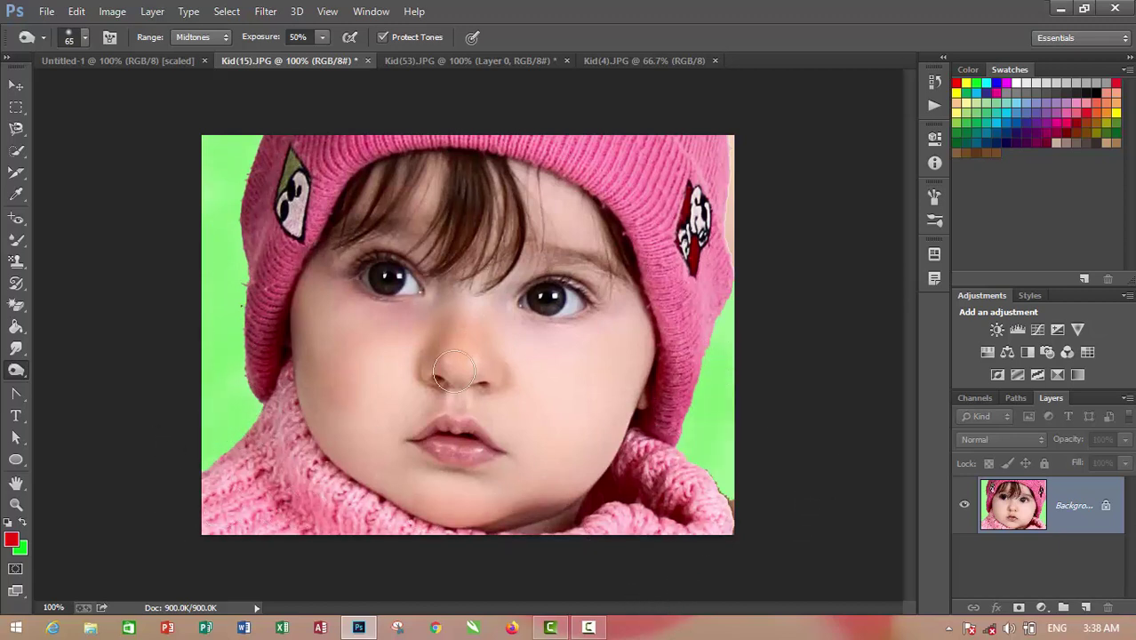
{"action": "mouse_move", "coordinate": [564, 253]}
{"action": "left_mouse_down"}
{"action": "mouse_move", "coordinate": [462, 222]}
{"action": "mouse_move", "coordinate": [418, 400]}
{"action": "mouse_move", "coordinate": [594, 354]}
{"action": "mouse_move", "coordinate": [533, 426]}
{"action": "mouse_move", "coordinate": [569, 445]}
{"action": "mouse_move", "coordinate": [514, 374]}
{"action": "mouse_move", "coordinate": [534, 213]}
{"action": "mouse_move", "coordinate": [474, 197]}
{"action": "mouse_move", "coordinate": [267, 240]}
{"action": "mouse_move", "coordinate": [442, 516]}
{"action": "mouse_move", "coordinate": [676, 346]}
{"action": "mouse_move", "coordinate": [548, 346]}
{"action": "mouse_move", "coordinate": [491, 436]}
{"action": "mouse_move", "coordinate": [572, 382]}
{"action": "mouse_move", "coordinate": [433, 382]}
{"action": "mouse_move", "coordinate": [374, 356]}
{"action": "mouse_move", "coordinate": [302, 405]}
{"action": "mouse_move", "coordinate": [312, 293]}
{"action": "mouse_move", "coordinate": [427, 307]}
{"action": "left_mouse_up"}
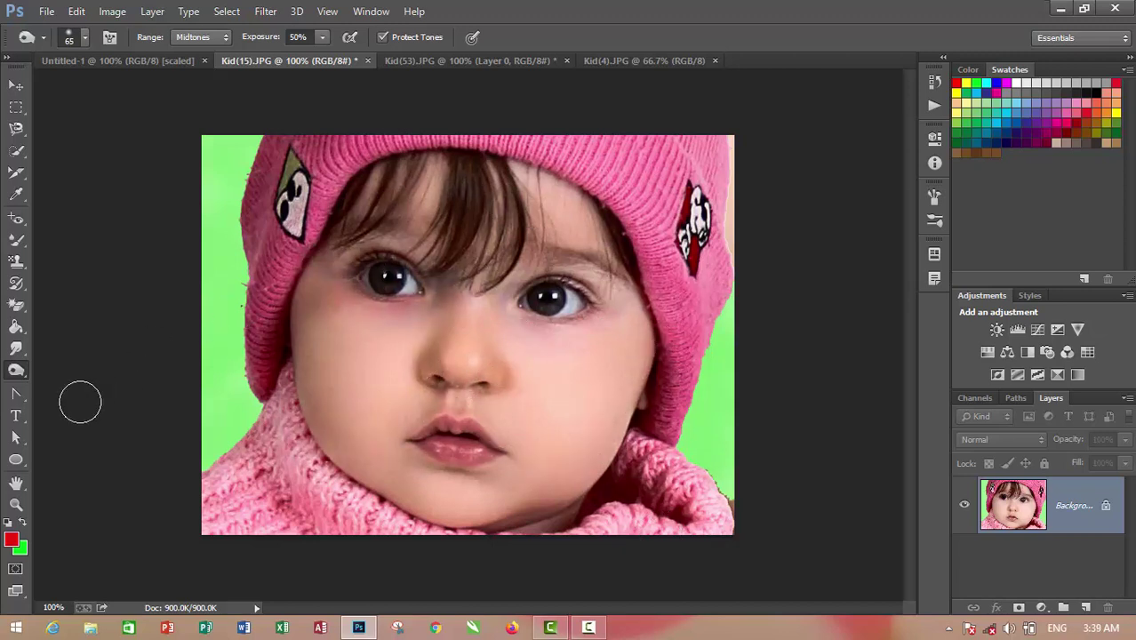
{"action": "right_click", "coordinate": [18, 371]}
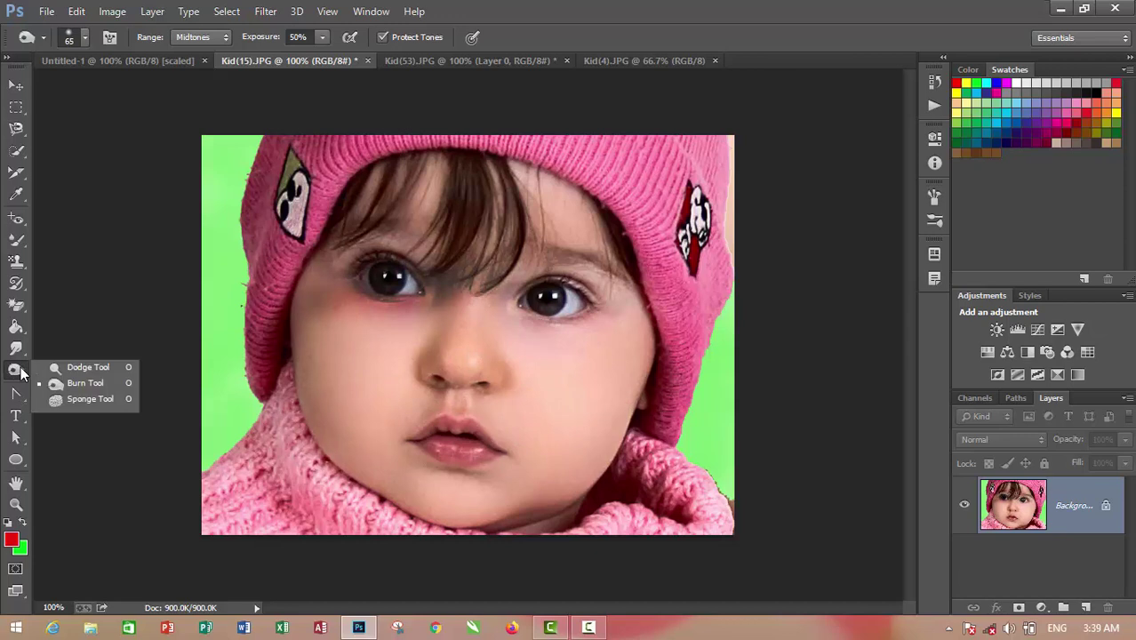
Use the Sponge tool in Desaturate mode to drain colour from the hat, sweater, cheeks and background
{"action": "left_click", "coordinate": [77, 400]}
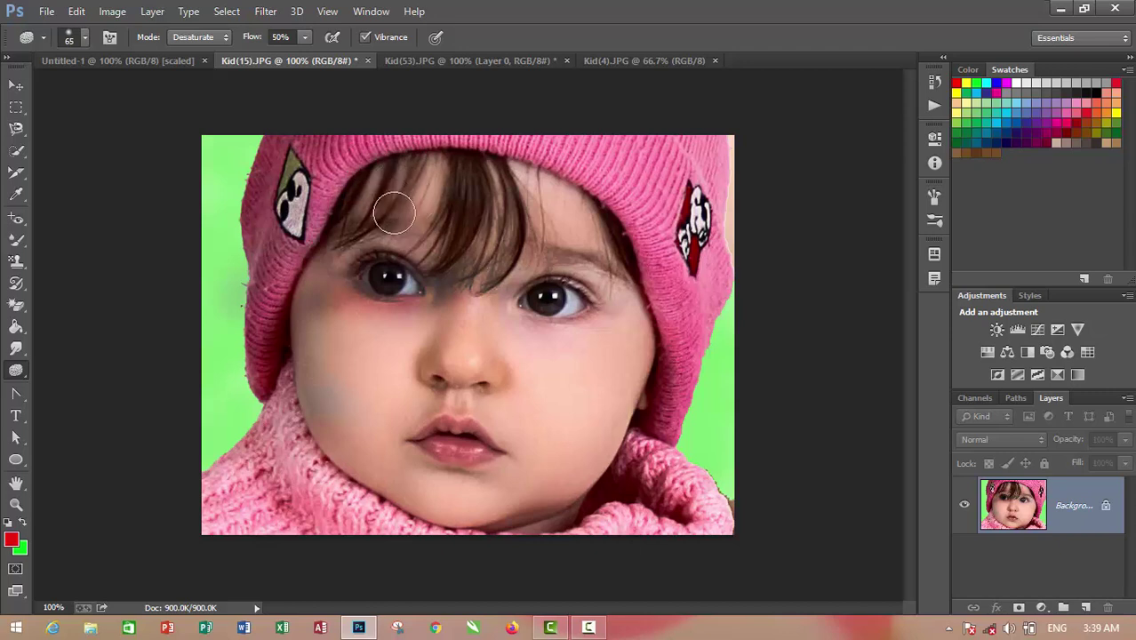
{"action": "left_click_drag", "start_coordinate": [195, 212], "coordinate": [250, 204]}
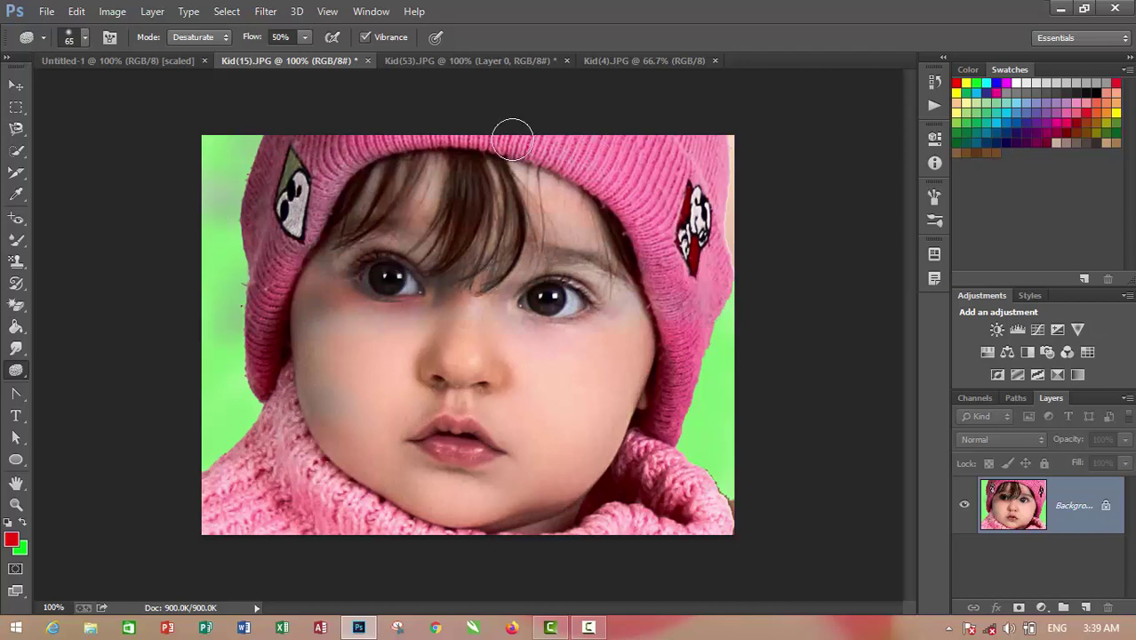
{"action": "left_click_drag", "start_coordinate": [227, 267], "coordinate": [222, 290]}
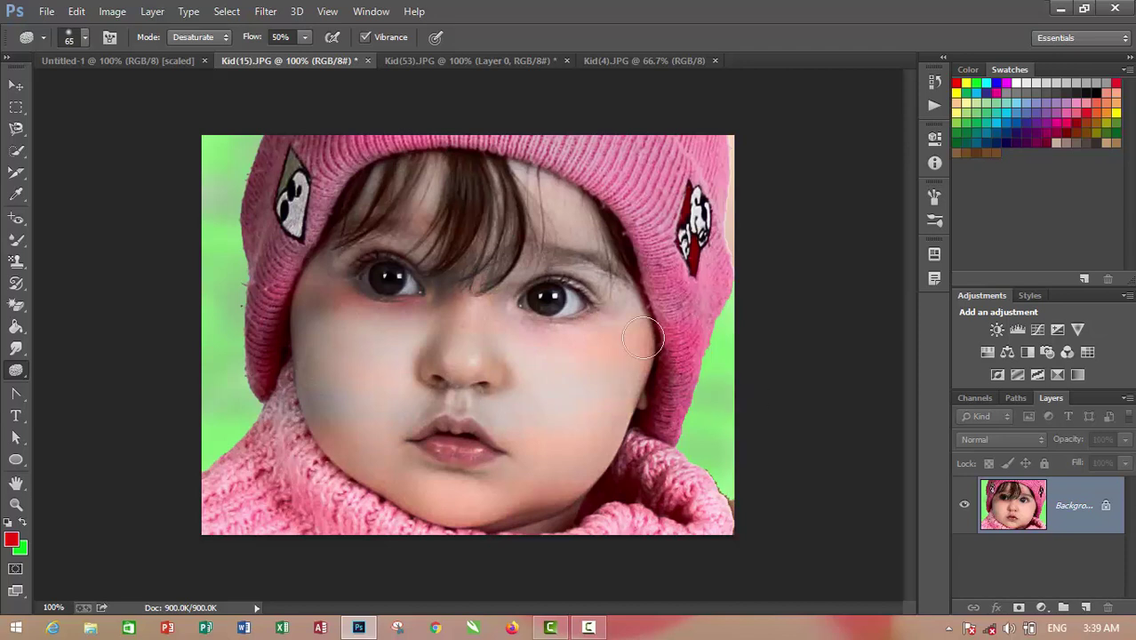
{"action": "left_click_drag", "start_coordinate": [643, 339], "coordinate": [475, 387]}
{"action": "mouse_move", "coordinate": [380, 544]}
{"action": "left_mouse_down"}
{"action": "mouse_move", "coordinate": [167, 436]}
{"action": "mouse_move", "coordinate": [571, 553]}
{"action": "mouse_move", "coordinate": [508, 520]}
{"action": "mouse_move", "coordinate": [602, 490]}
{"action": "left_mouse_up"}
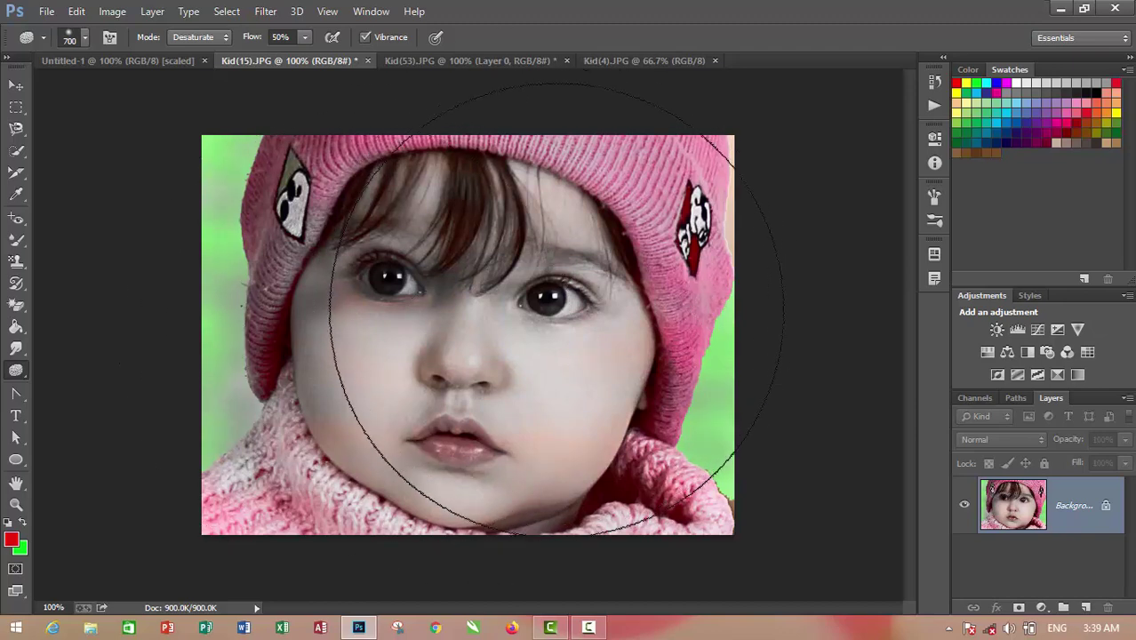
{"action": "mouse_move", "coordinate": [303, 377]}
{"action": "left_mouse_down"}
{"action": "mouse_move", "coordinate": [316, 291]}
{"action": "mouse_move", "coordinate": [754, 316]}
{"action": "left_mouse_up"}
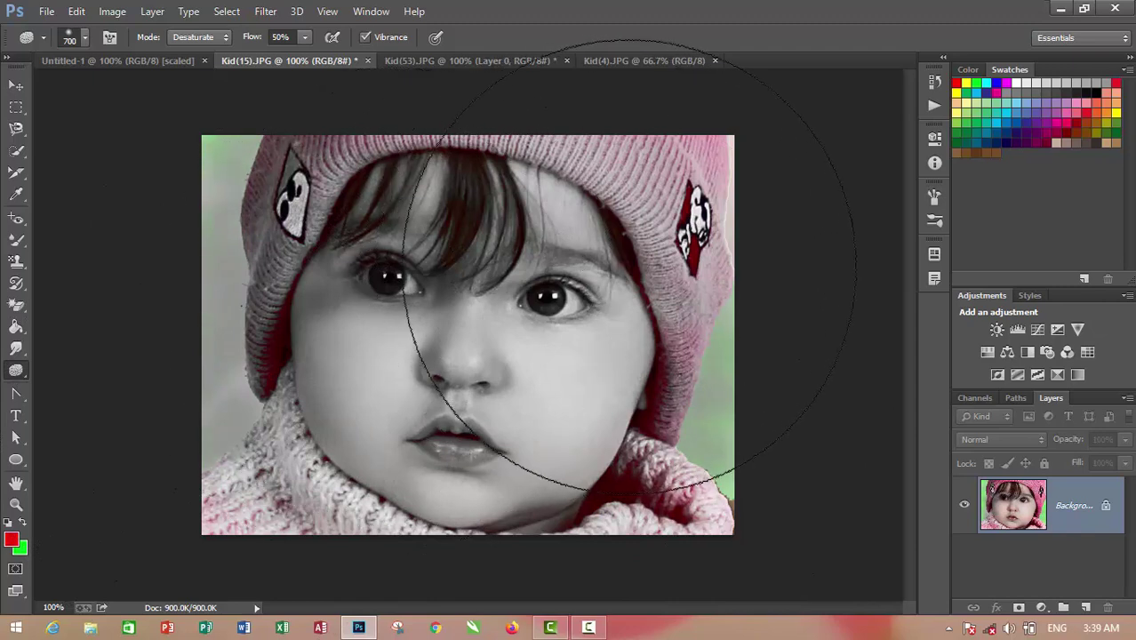
{"action": "left_click_drag", "start_coordinate": [676, 255], "coordinate": [689, 283]}
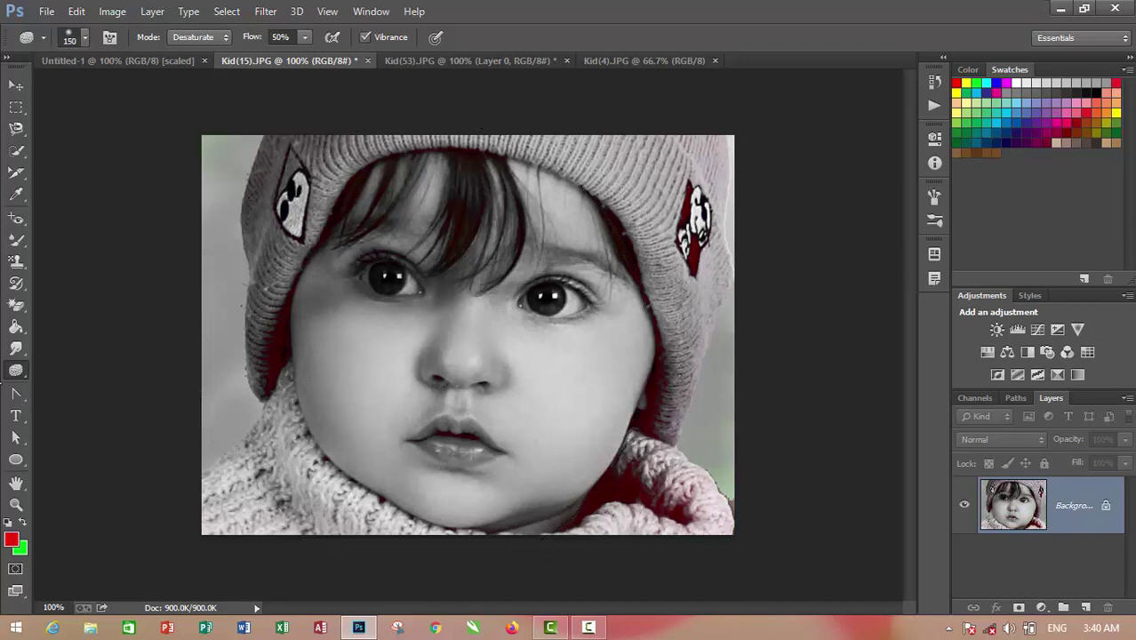
Select the Pen Tool and switch to the blank Untitled-1 document
{"action": "left_click", "coordinate": [16, 393]}
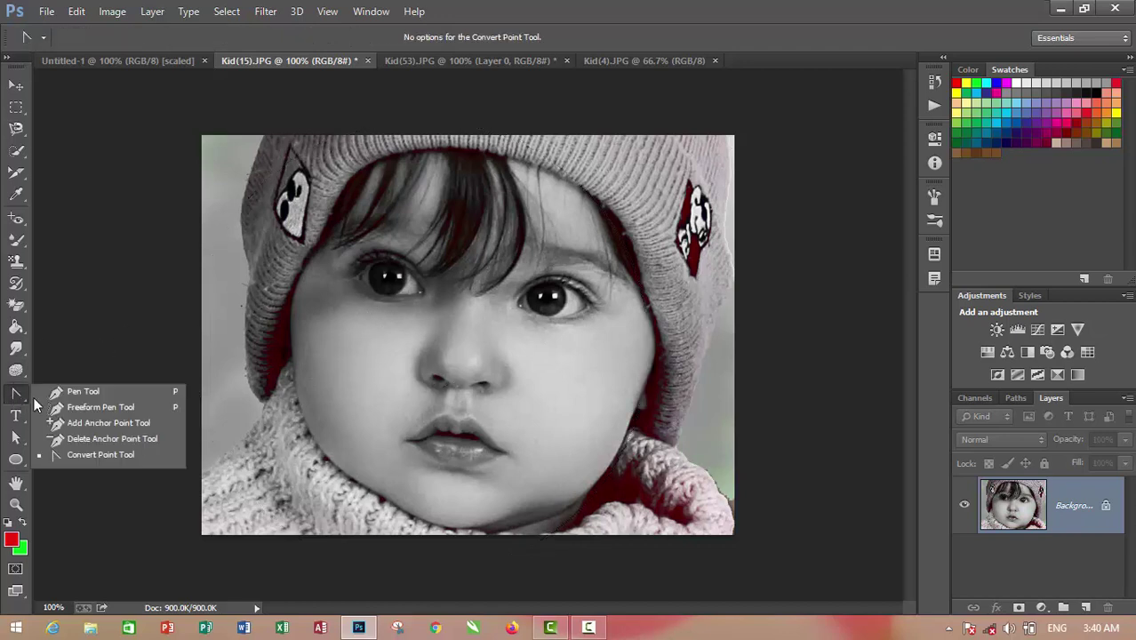
{"action": "left_click", "coordinate": [96, 385]}
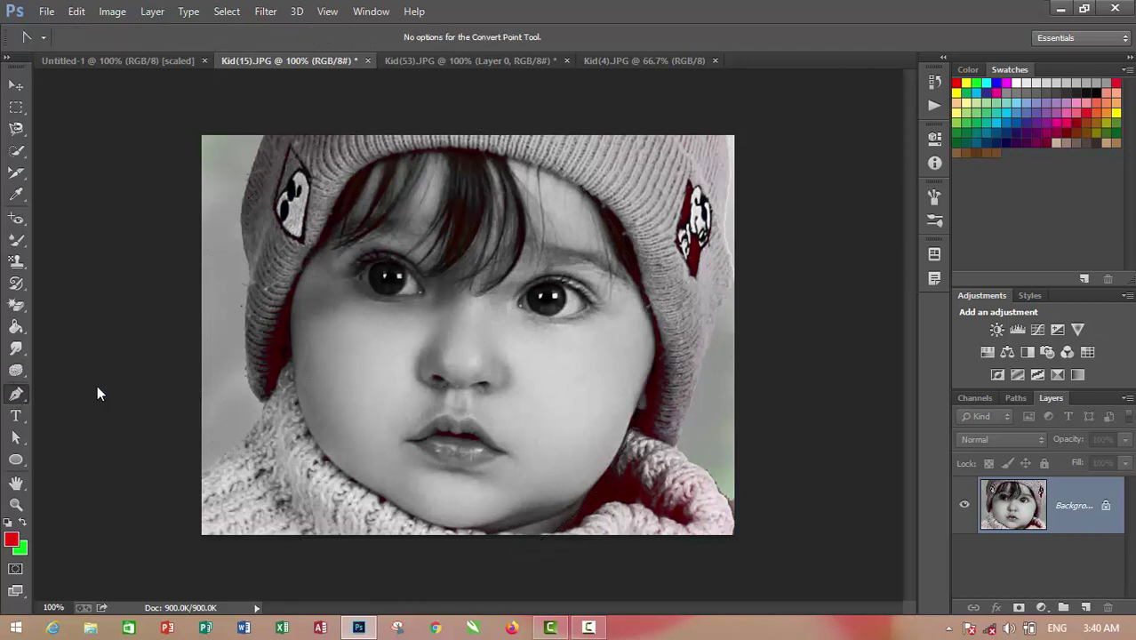
{"action": "left_click", "coordinate": [66, 62]}
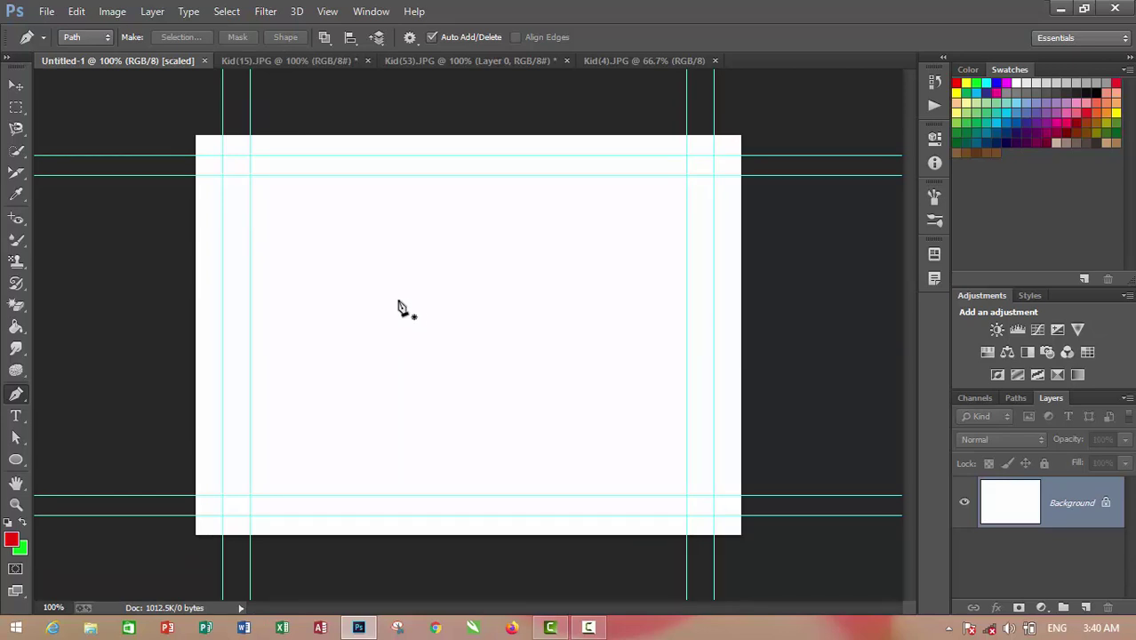
Draw a teardrop path from two anchors with a curved segment, closed at the start point
{"action": "left_click", "coordinate": [327, 262]}
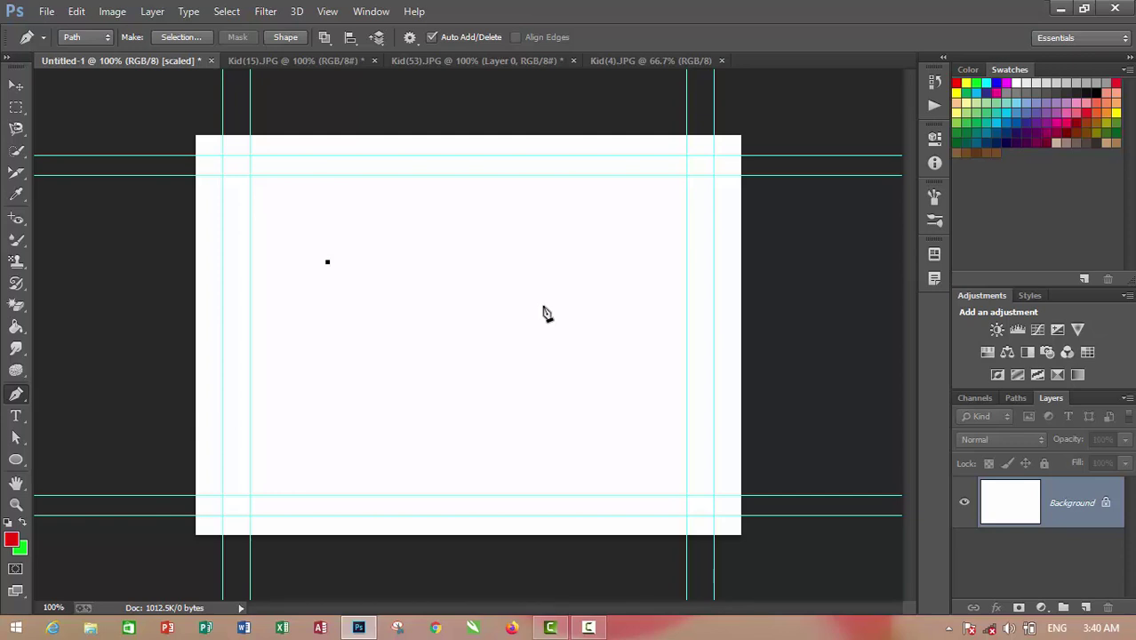
{"action": "left_click", "coordinate": [544, 306]}
{"action": "key", "text": "ctrl+z"}
{"action": "left_click", "coordinate": [548, 306]}
{"action": "mouse_move", "coordinate": [548, 307]}
{"action": "left_mouse_down"}
{"action": "mouse_move", "coordinate": [447, 460]}
{"action": "mouse_move", "coordinate": [441, 487]}
{"action": "left_mouse_up"}
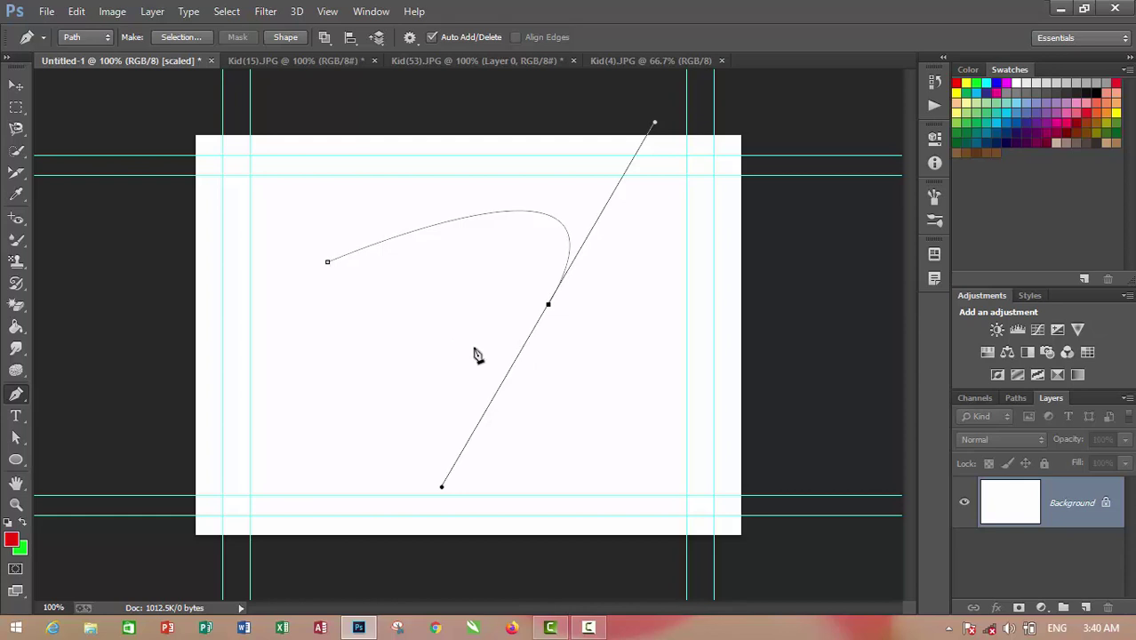
{"action": "left_click", "coordinate": [328, 265]}
{"action": "left_click", "coordinate": [16, 86]}
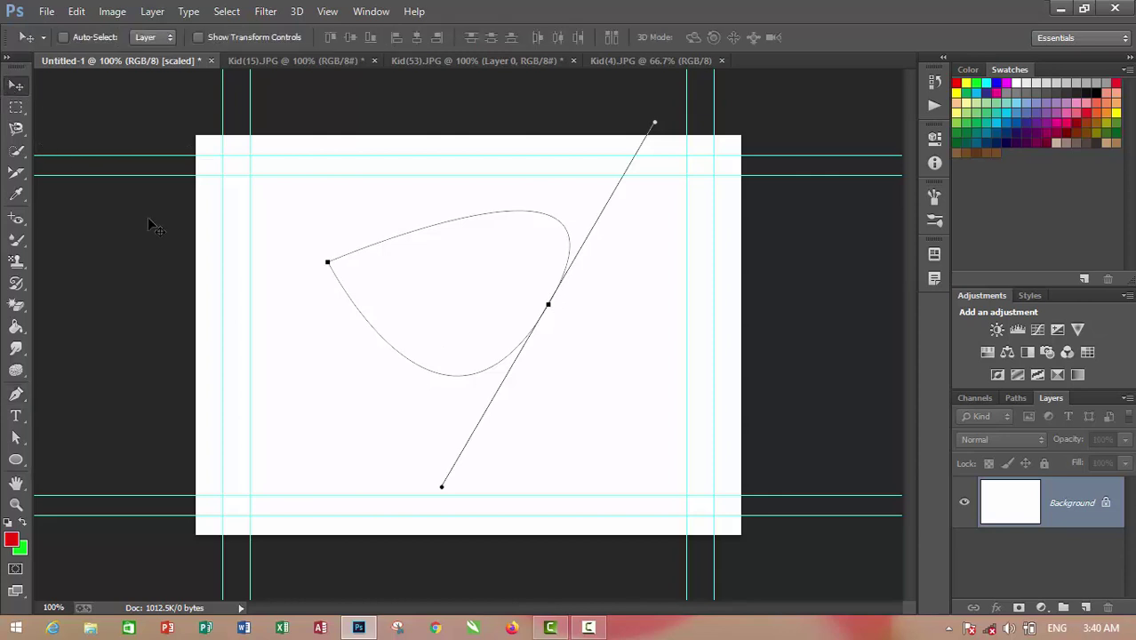
Dismiss the locked-layer warning from the Move tool and switch to the Freeform Pen Tool
{"action": "left_click", "coordinate": [363, 317]}
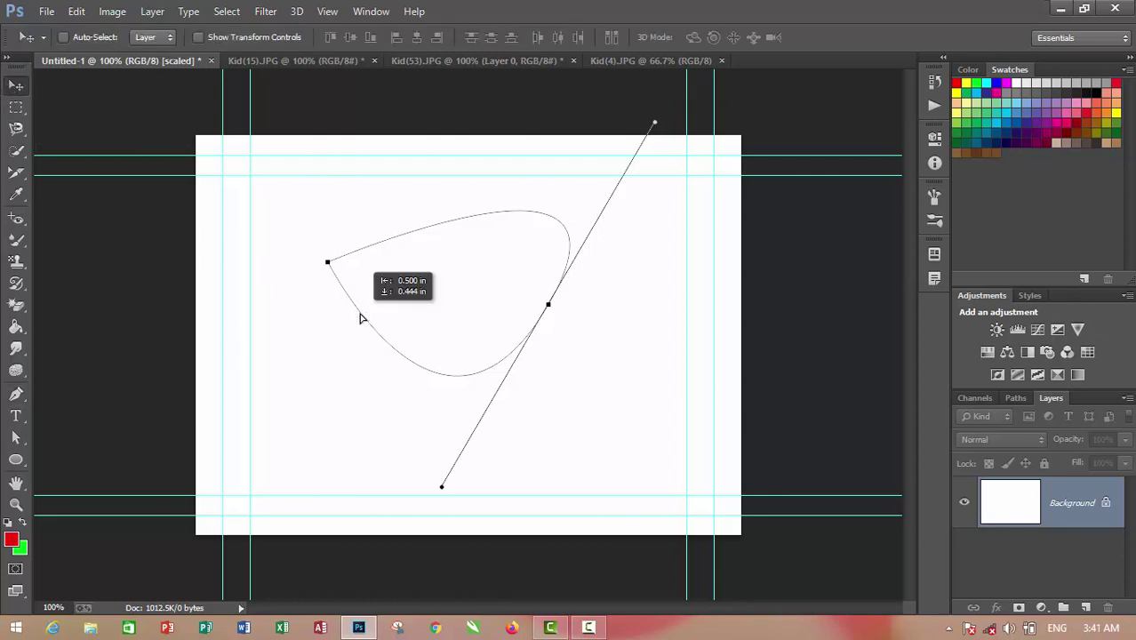
{"action": "left_click", "coordinate": [364, 323]}
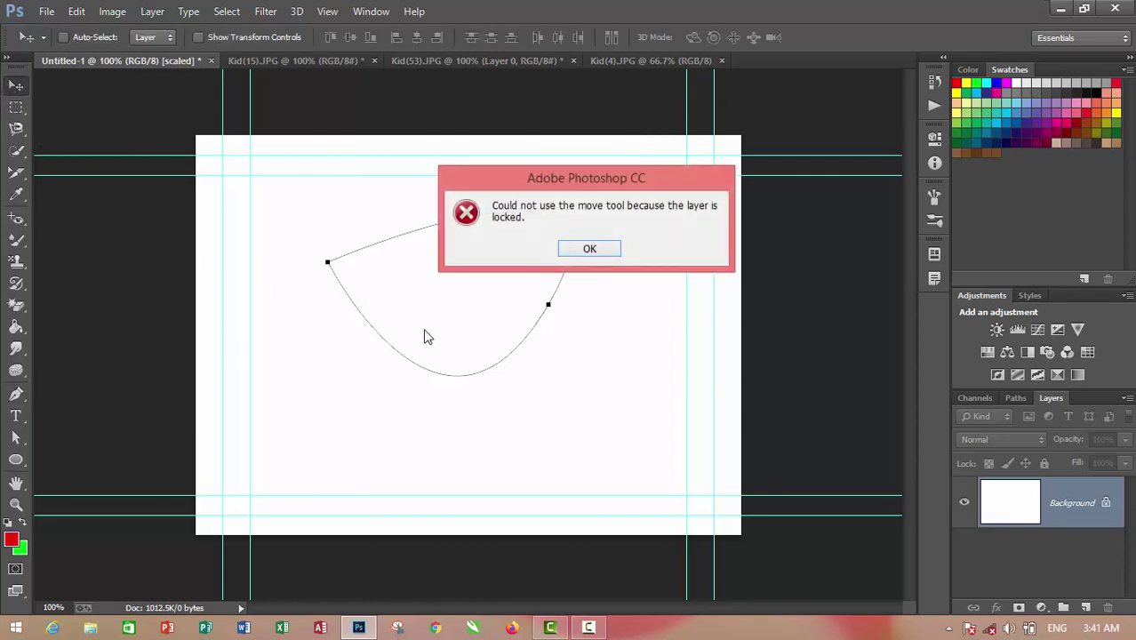
{"action": "left_click", "coordinate": [605, 250]}
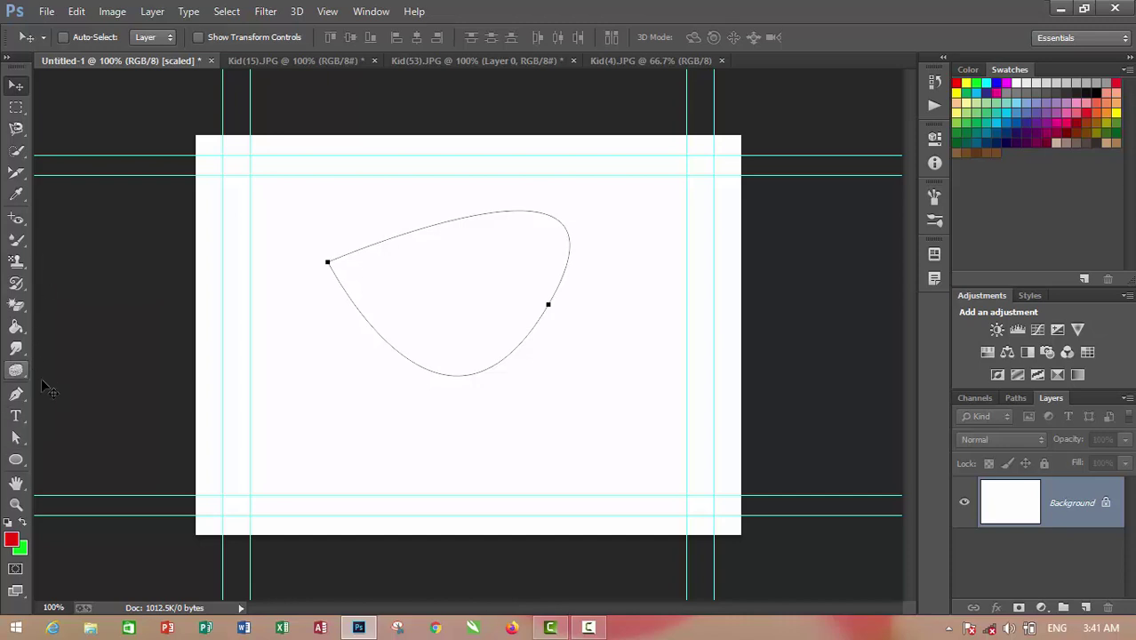
{"action": "left_click", "coordinate": [16, 396]}
{"action": "right_click", "coordinate": [16, 396]}
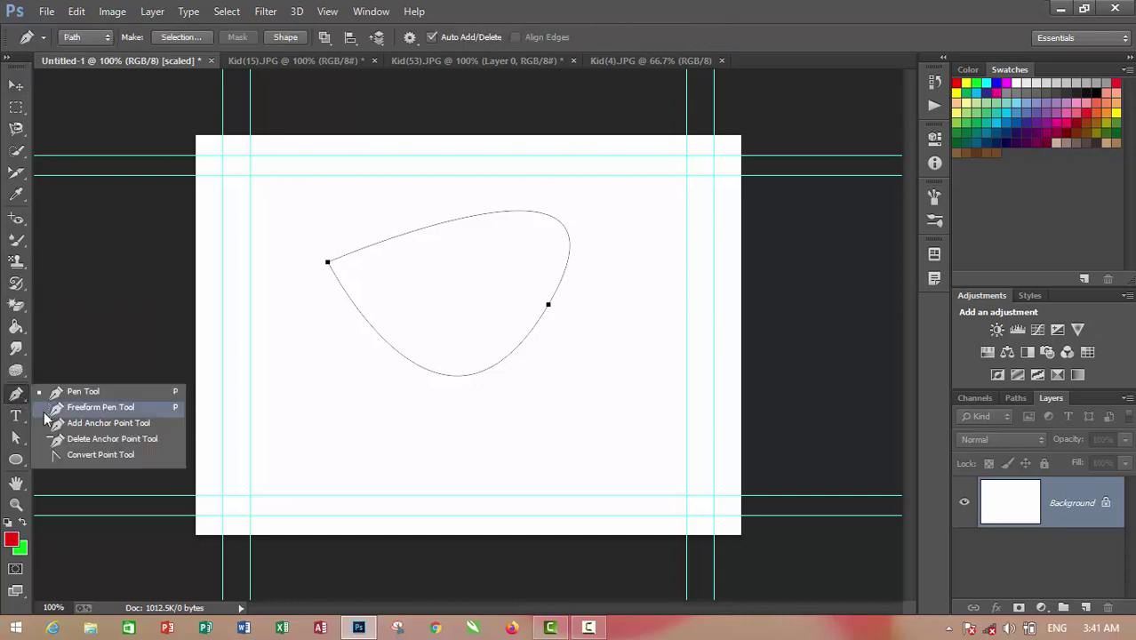
{"action": "left_click", "coordinate": [49, 411]}
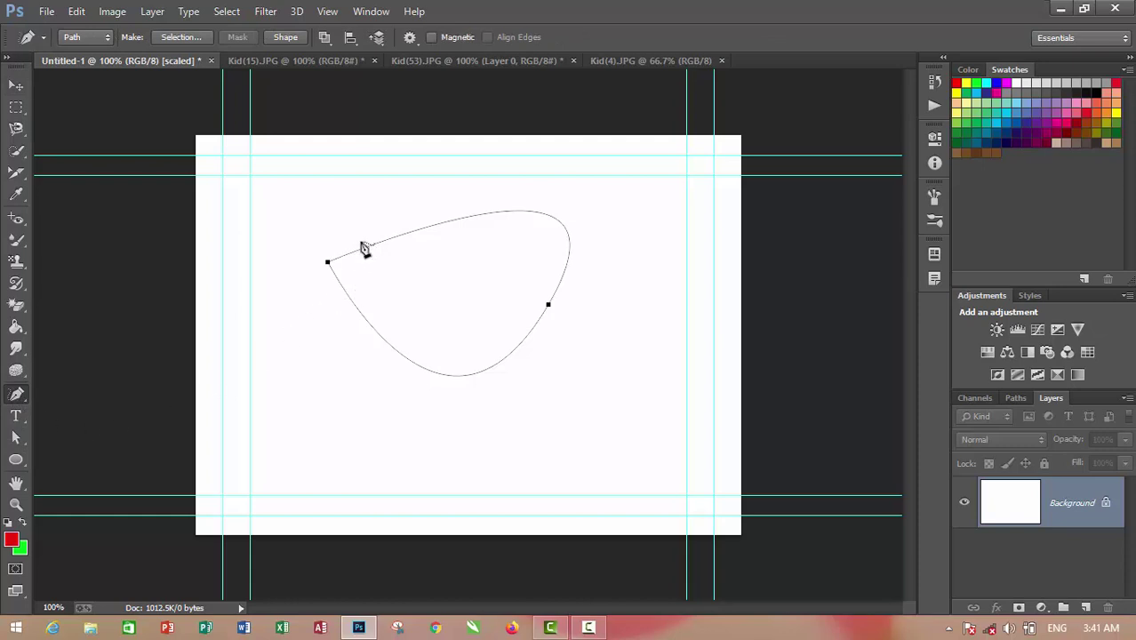
Sketch a freehand looping path across the canvas overlapping the teardrop shape
{"action": "mouse_move", "coordinate": [360, 242]}
{"action": "left_mouse_down"}
{"action": "mouse_move", "coordinate": [388, 425]}
{"action": "mouse_move", "coordinate": [388, 254]}
{"action": "left_mouse_up"}
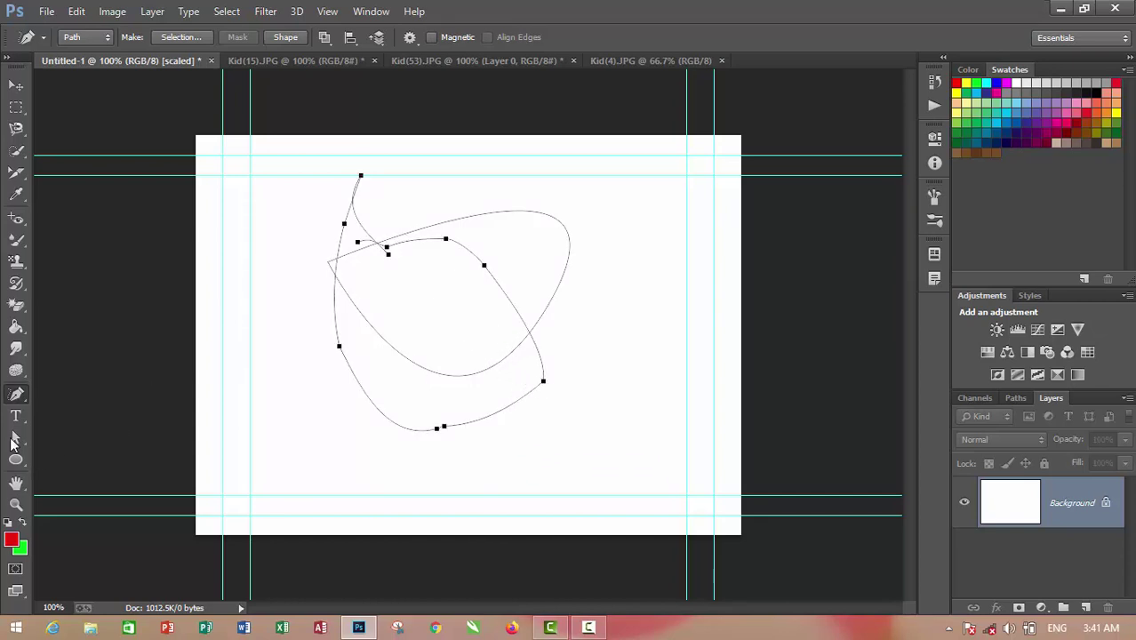
{"action": "left_click", "coordinate": [14, 440]}
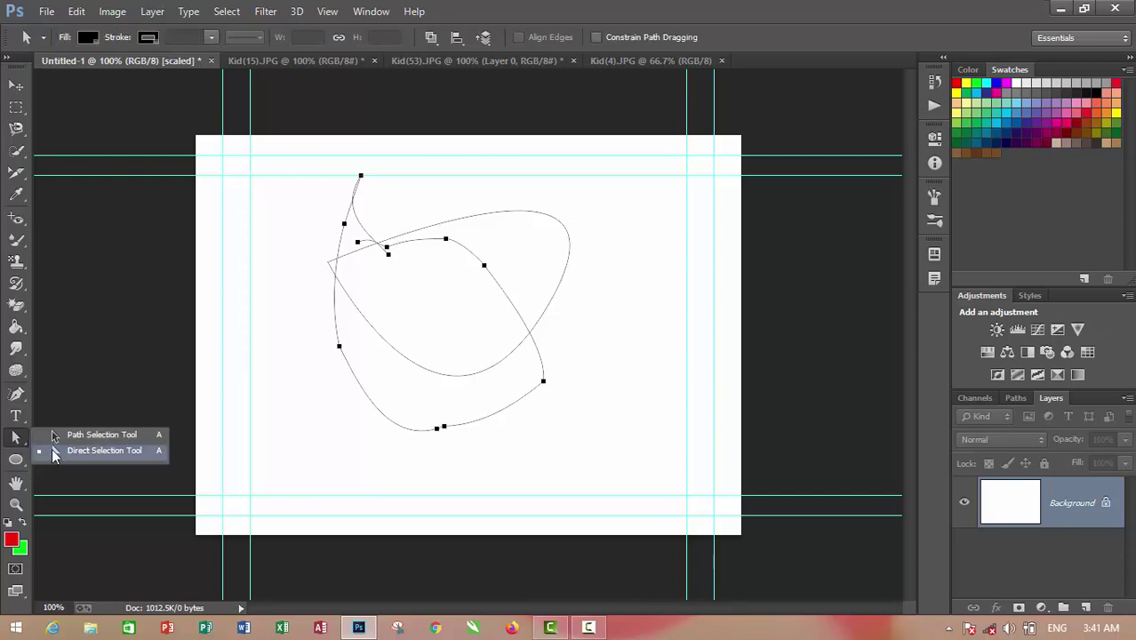
Drag the freehand path down-left across the teardrop, then nudge the whole path slightly further left
{"action": "left_click", "coordinate": [52, 452]}
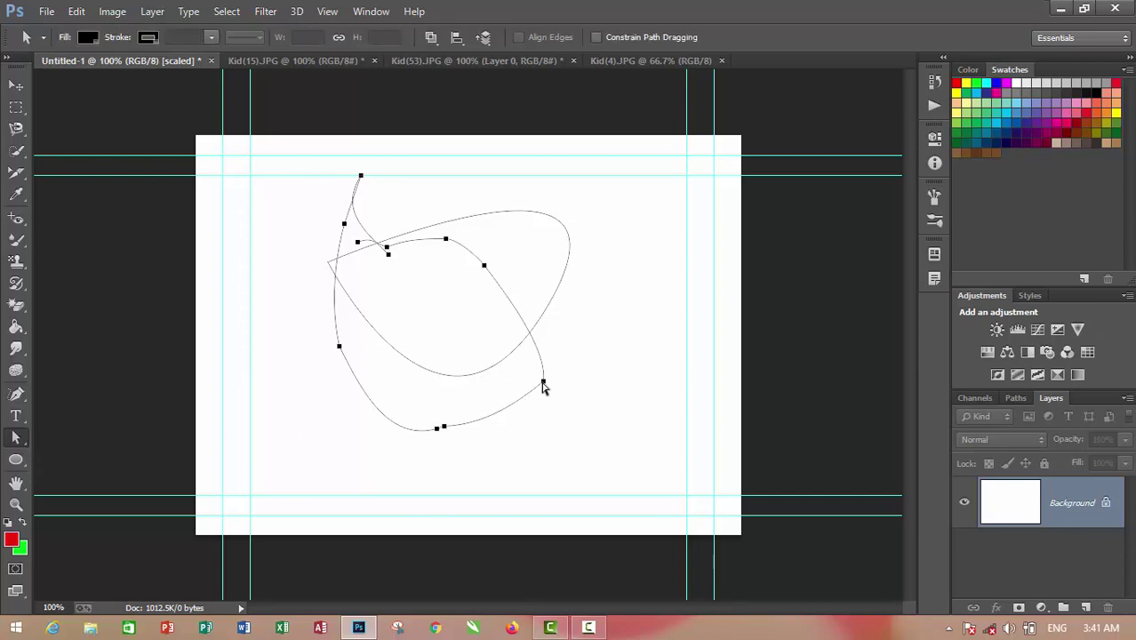
{"action": "left_click_drag", "start_coordinate": [544, 387], "coordinate": [519, 406]}
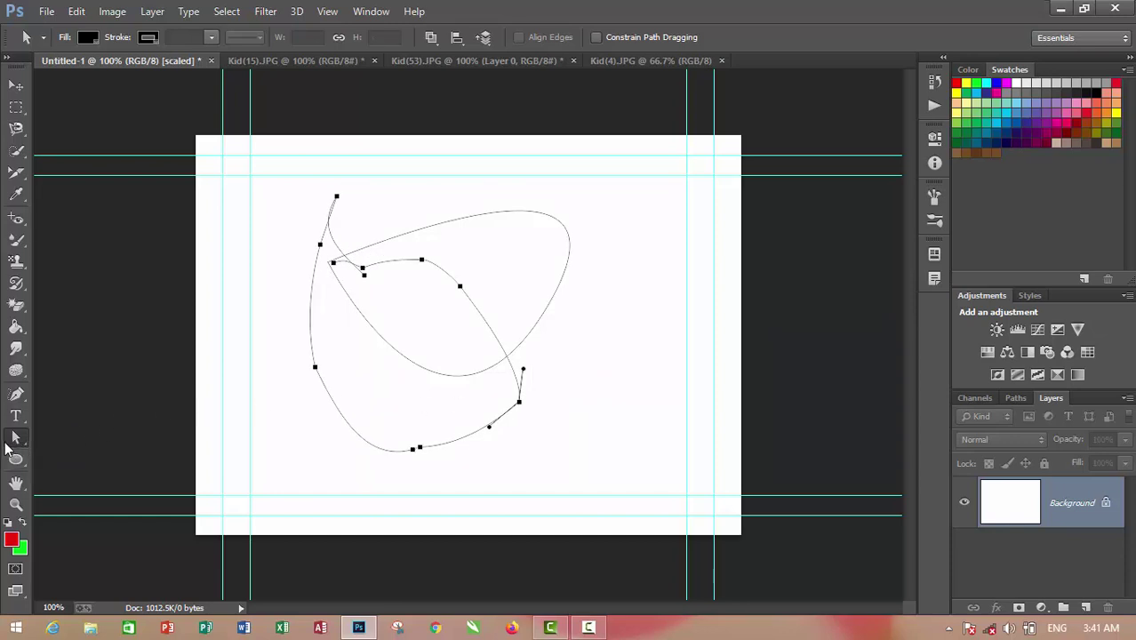
{"action": "left_click", "coordinate": [15, 438]}
{"action": "left_click", "coordinate": [69, 428]}
{"action": "left_click_drag", "start_coordinate": [518, 406], "coordinate": [500, 398]}
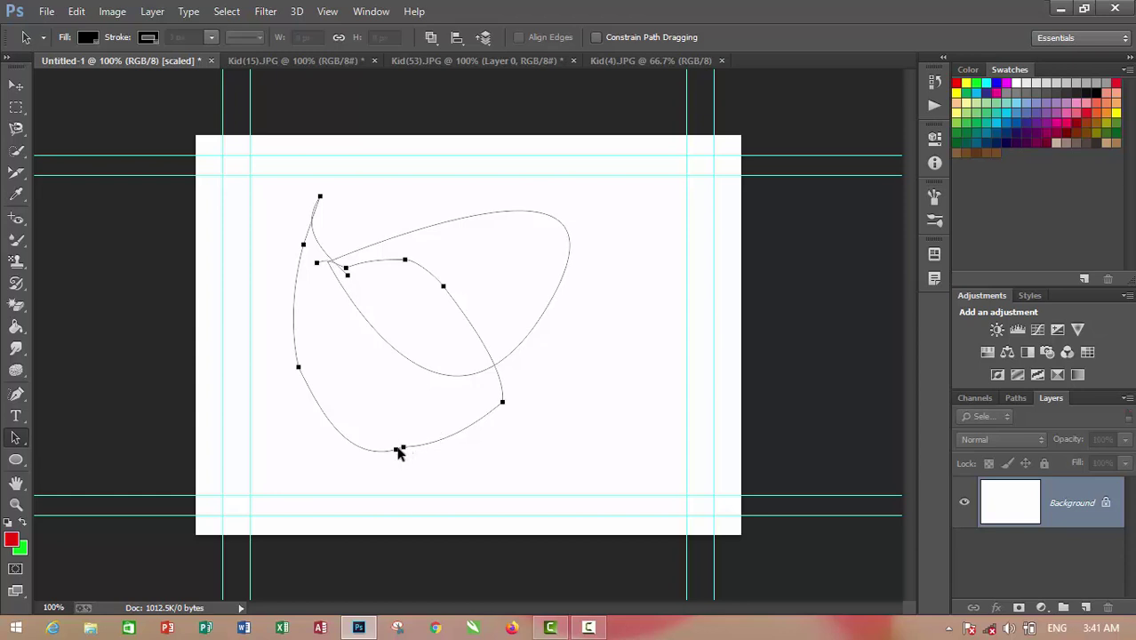
{"action": "left_click", "coordinate": [16, 394]}
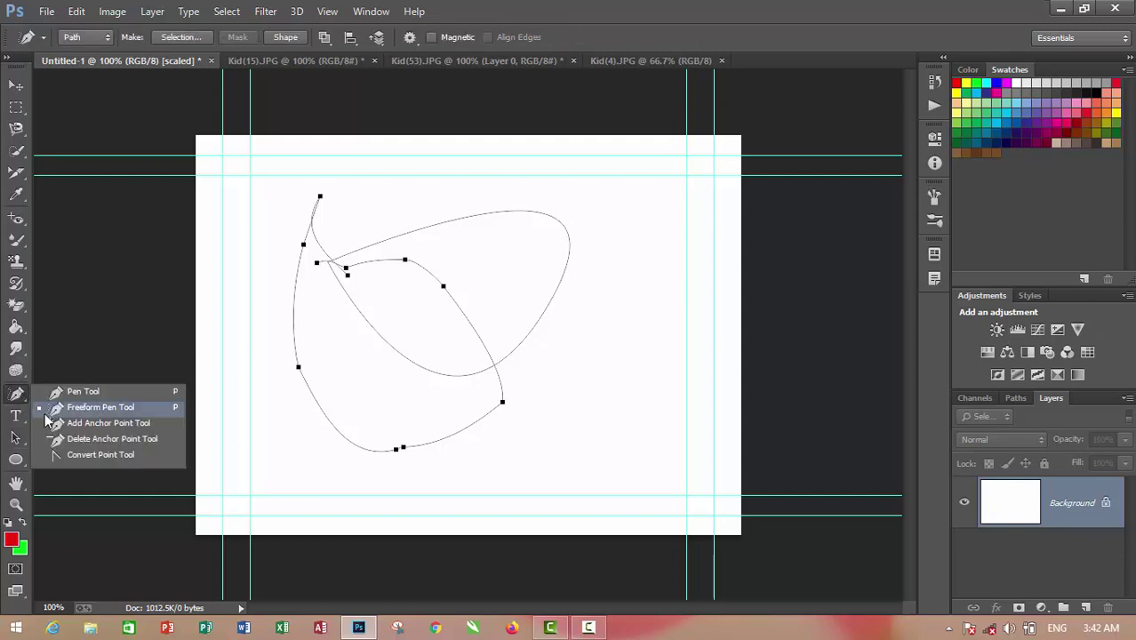
With Pen Auto Add/Delete, remove the lower-right anchor and bend that curve down and right
{"action": "left_click", "coordinate": [80, 391]}
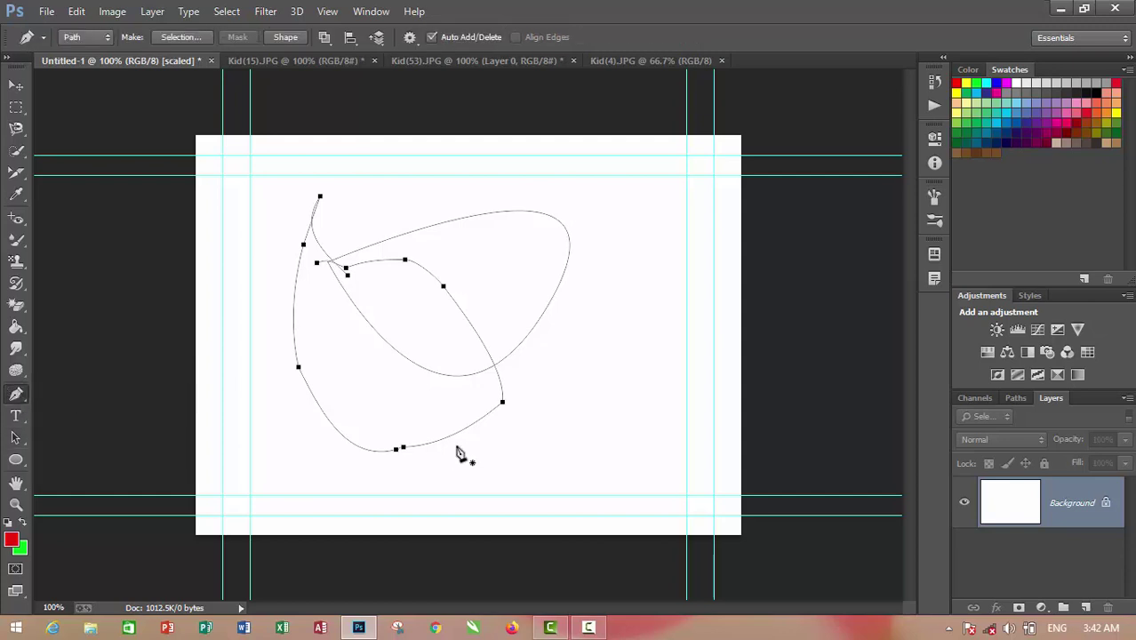
{"action": "left_click", "coordinate": [503, 402]}
{"action": "left_click_drag", "start_coordinate": [487, 409], "coordinate": [564, 422]}
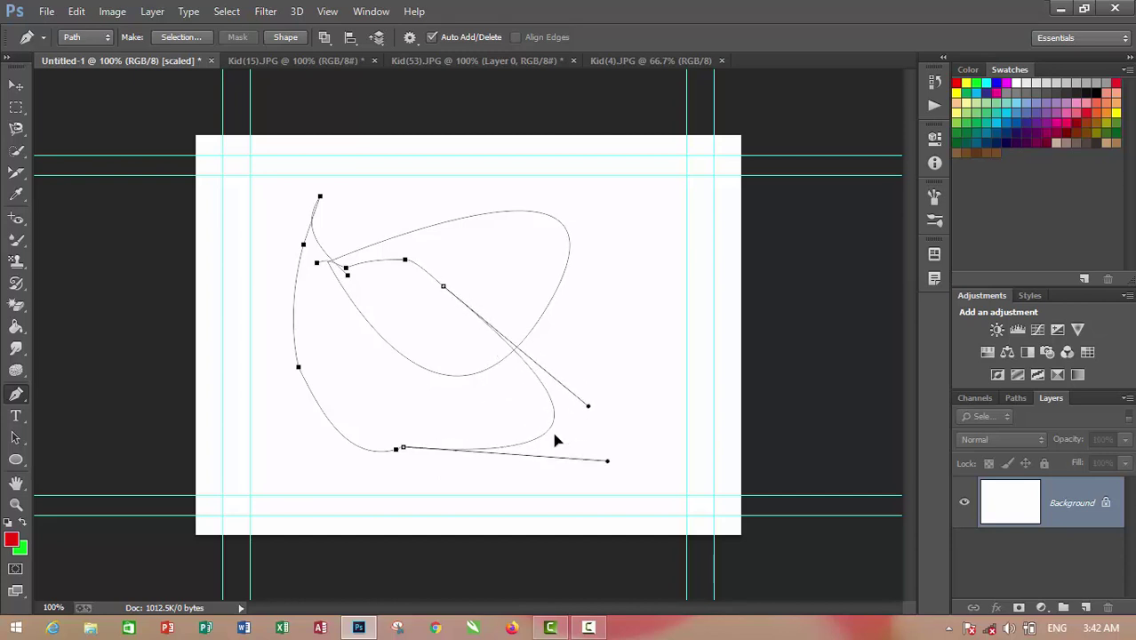
Delete an inner-curve anchor, reshape the curve, and add a new anchor on it
{"action": "left_click", "coordinate": [443, 286]}
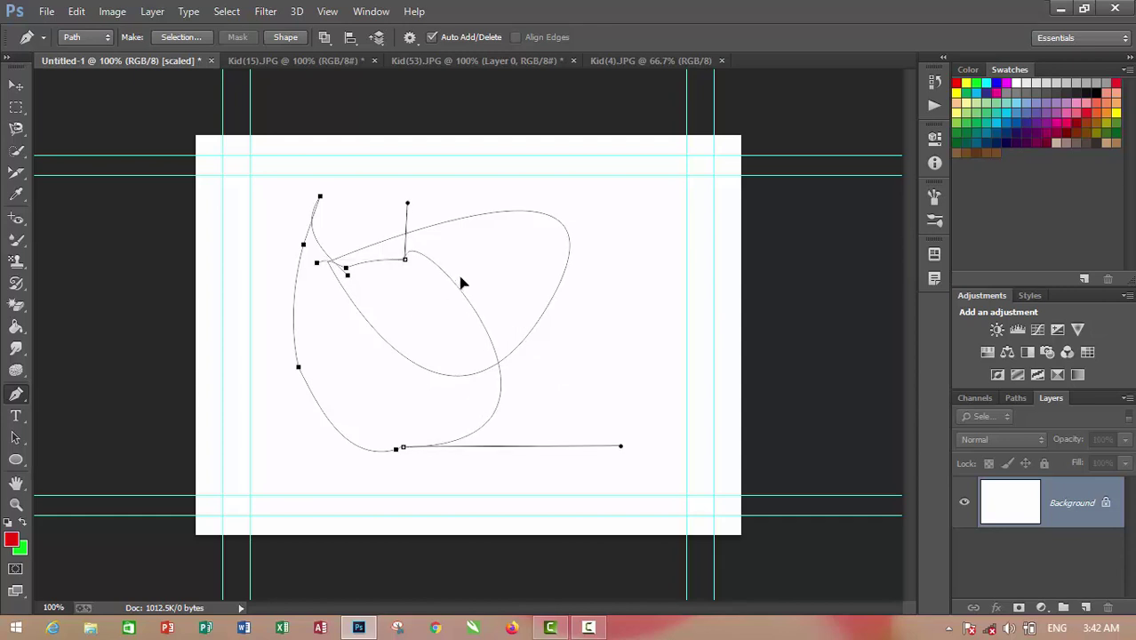
{"action": "left_click_drag", "start_coordinate": [465, 282], "coordinate": [504, 253]}
{"action": "left_click", "coordinate": [505, 271]}
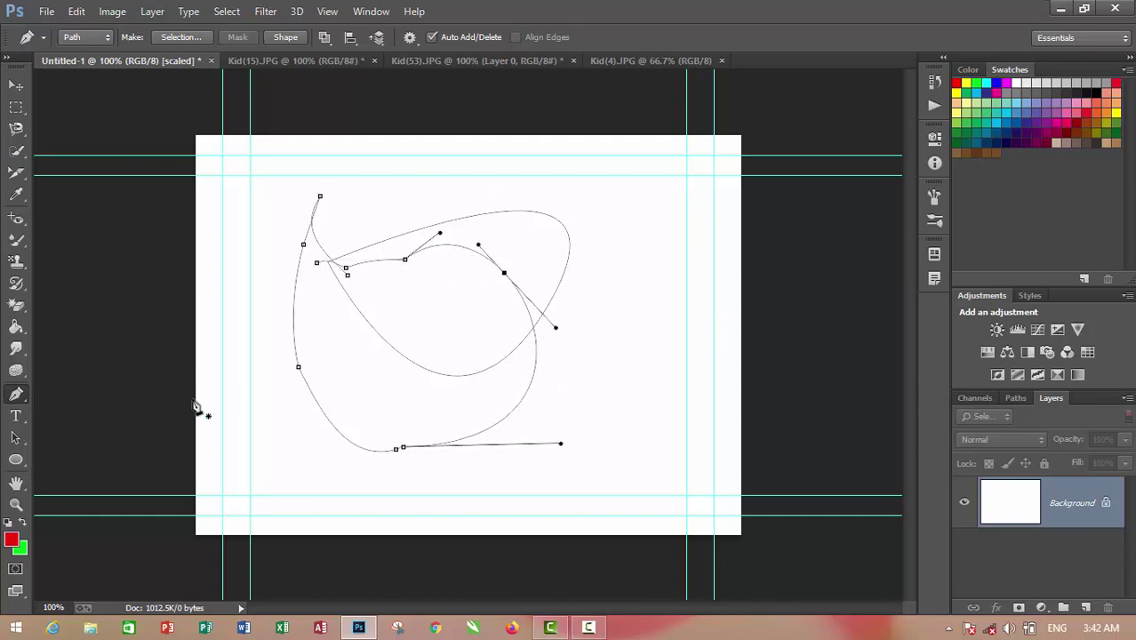
Move the freehand path up and to the right with the selection tool
{"action": "left_click", "coordinate": [15, 439]}
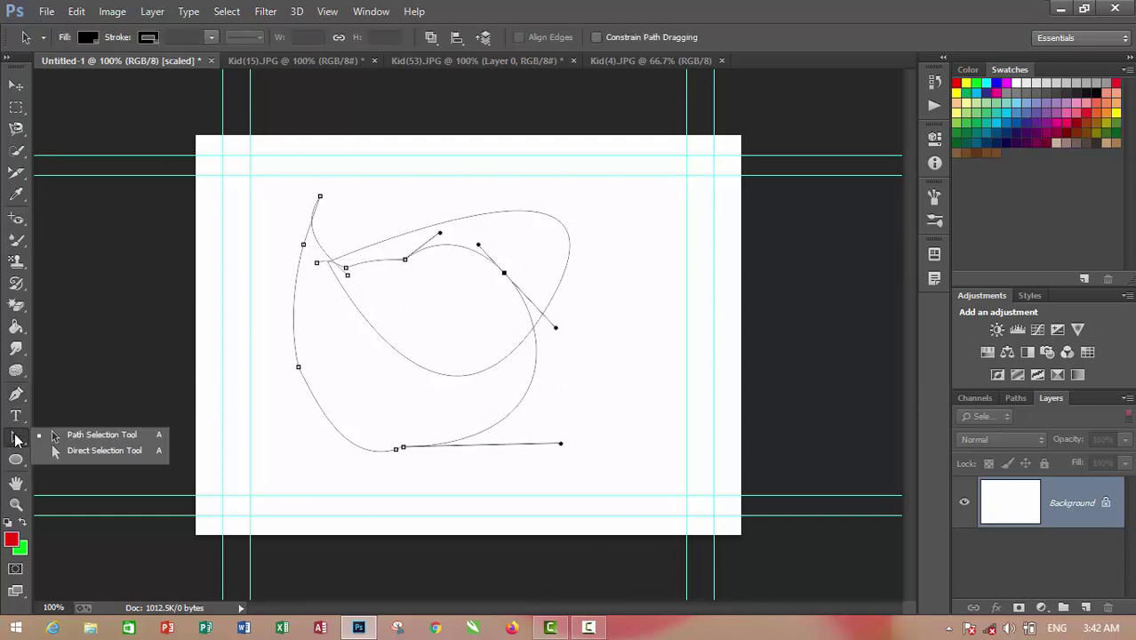
{"action": "left_click", "coordinate": [89, 435]}
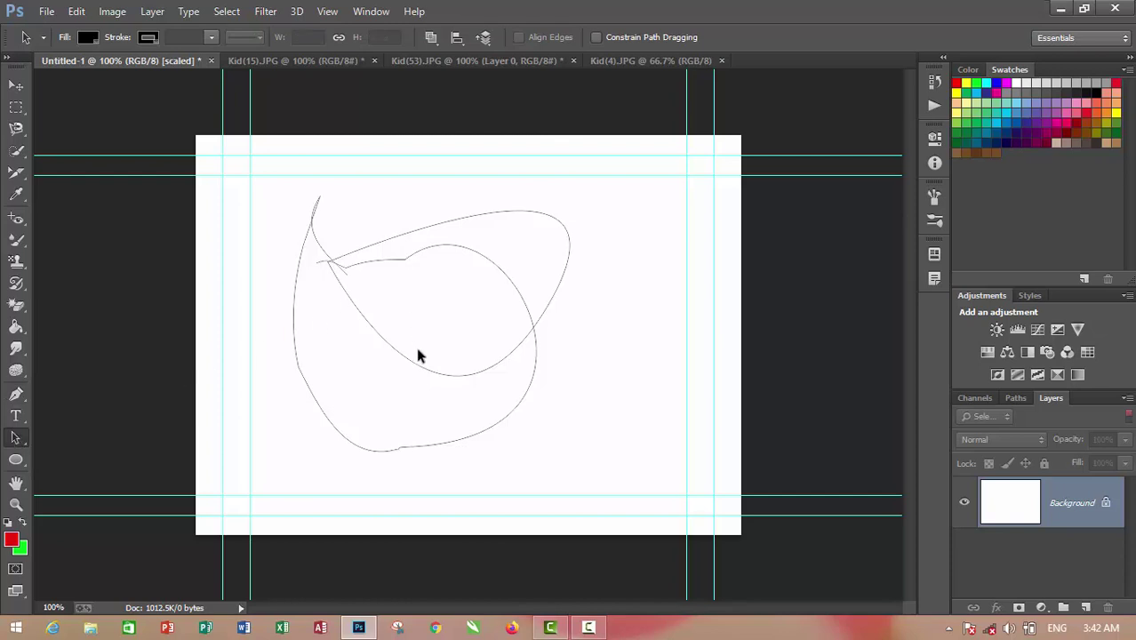
{"action": "left_click_drag", "start_coordinate": [546, 397], "coordinate": [585, 376]}
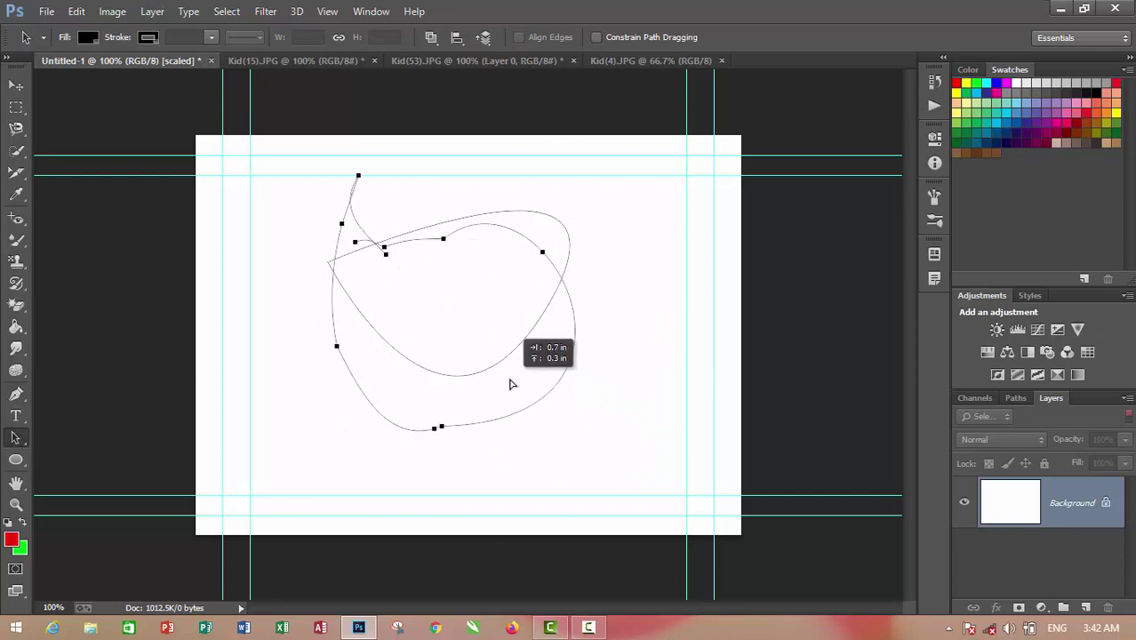
Select the bottom anchor and swing its direction handle up, then out to the right
{"action": "left_click_drag", "start_coordinate": [635, 402], "coordinate": [425, 441]}
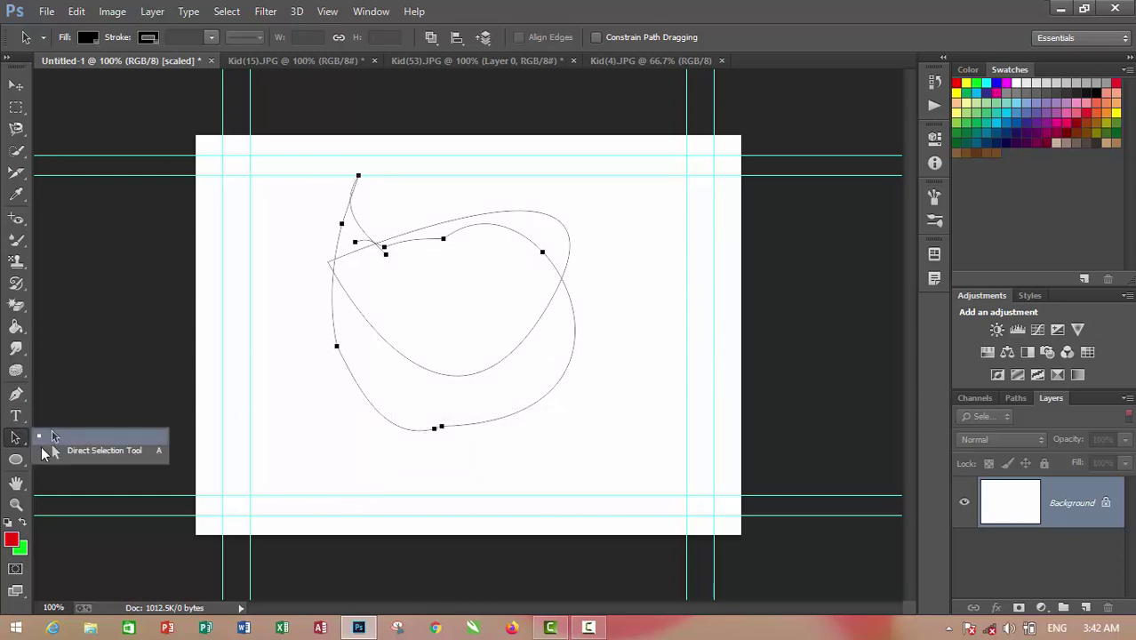
{"action": "left_click", "coordinate": [440, 429]}
{"action": "key", "text": "shift+Left"}
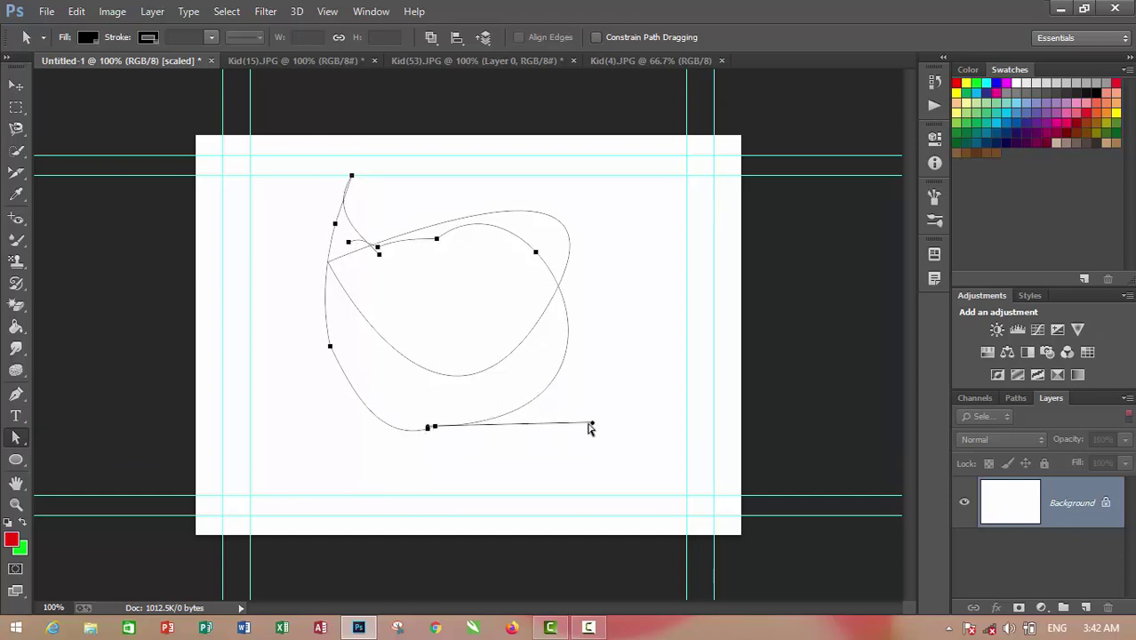
{"action": "left_click_drag", "start_coordinate": [594, 428], "coordinate": [613, 359]}
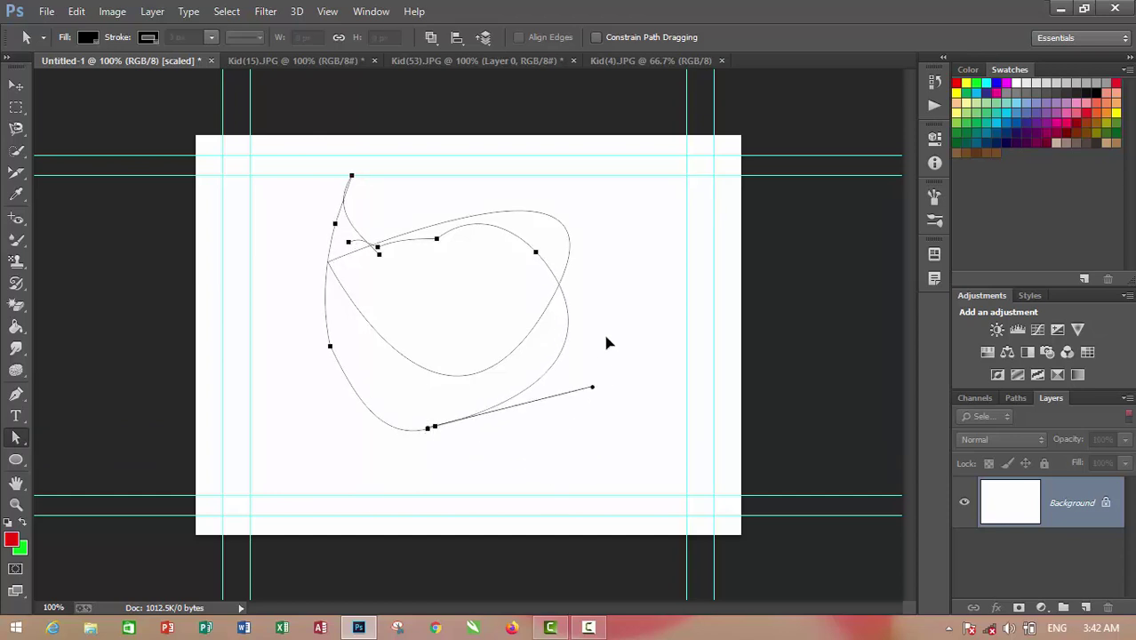
{"action": "mouse_move", "coordinate": [624, 427]}
{"action": "left_mouse_down"}
{"action": "mouse_move", "coordinate": [664, 459]}
{"action": "mouse_move", "coordinate": [732, 408]}
{"action": "mouse_move", "coordinate": [562, 329]}
{"action": "mouse_move", "coordinate": [334, 303]}
{"action": "mouse_move", "coordinate": [330, 315]}
{"action": "mouse_move", "coordinate": [569, 467]}
{"action": "mouse_move", "coordinate": [597, 442]}
{"action": "left_mouse_up"}
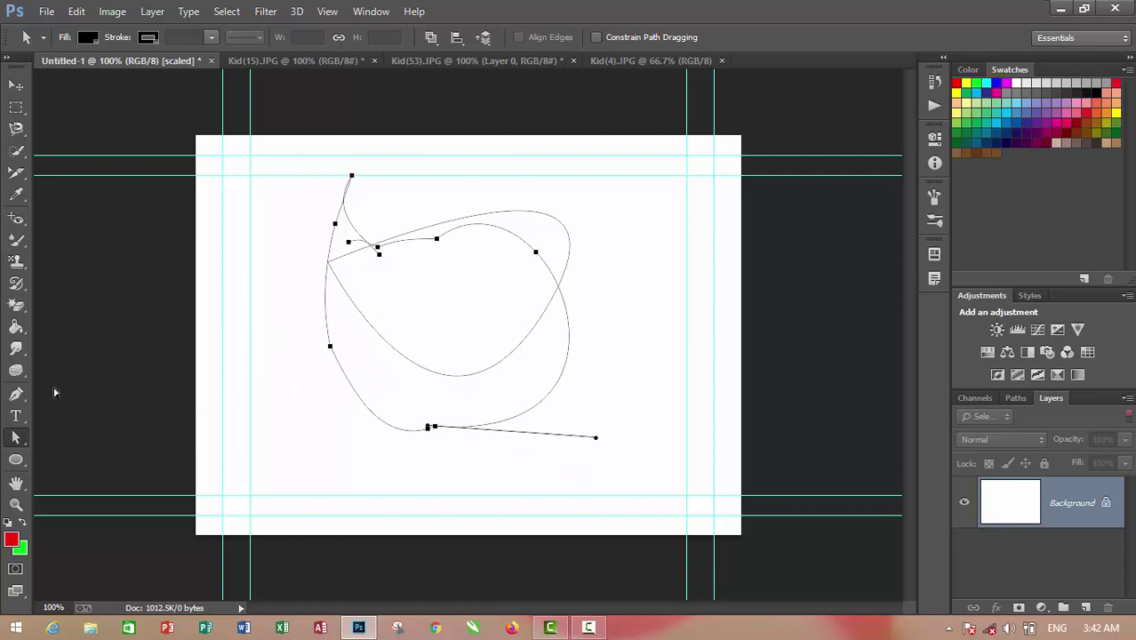
{"action": "left_click", "coordinate": [19, 398]}
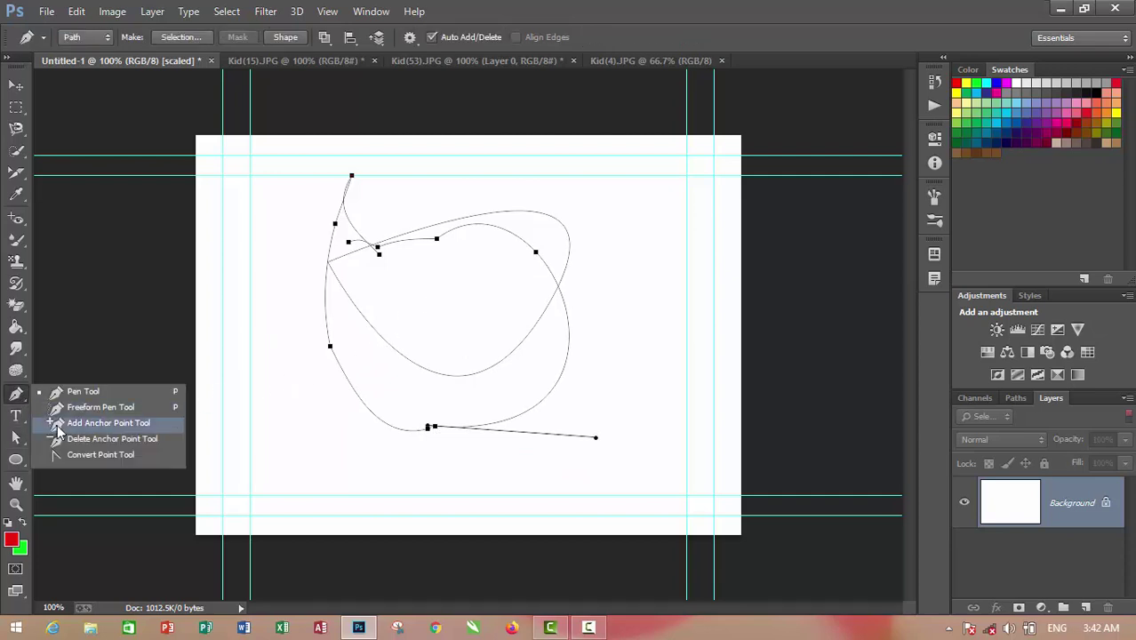
Add a new anchor on the inner curve and adjust its handle to reshape the curve
{"action": "left_click", "coordinate": [59, 424]}
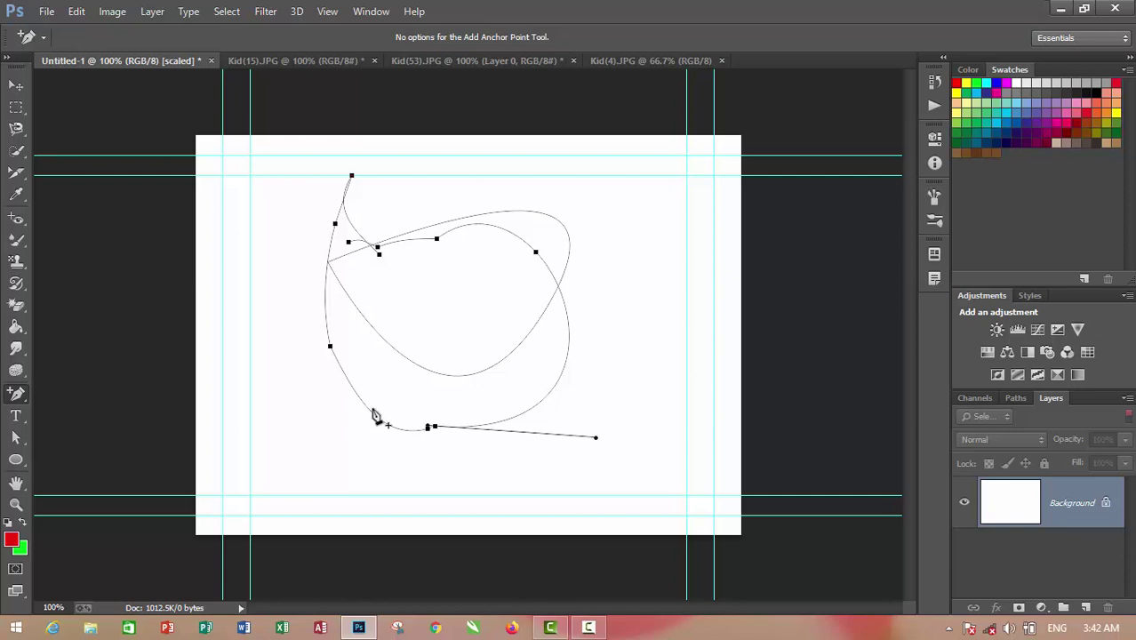
{"action": "left_click", "coordinate": [465, 376]}
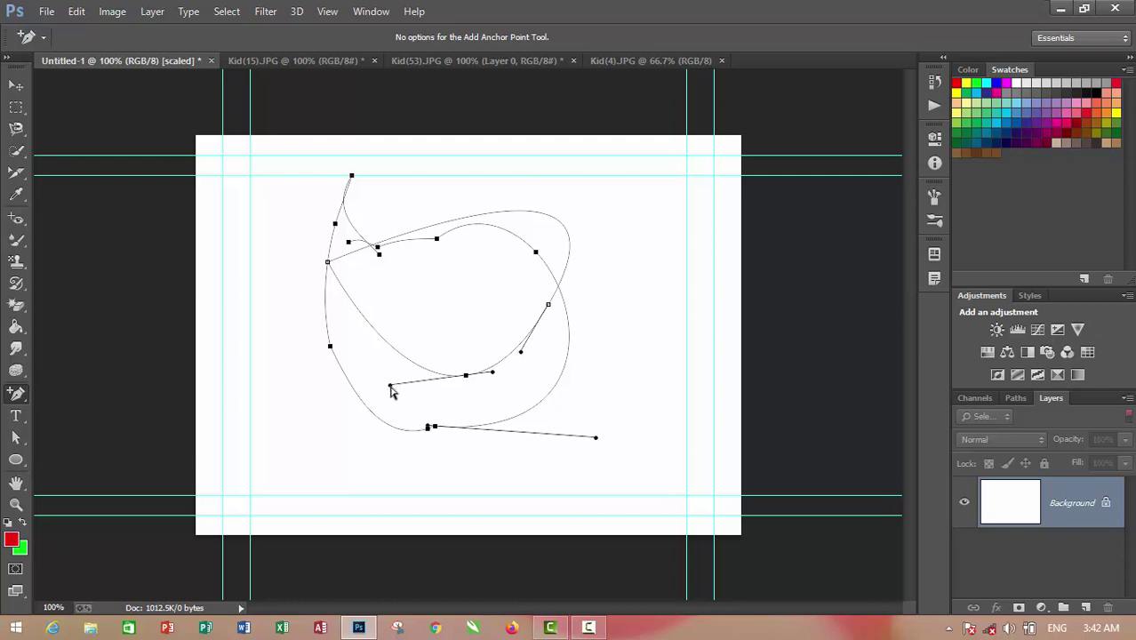
{"action": "mouse_move", "coordinate": [388, 387]}
{"action": "left_mouse_down"}
{"action": "mouse_move", "coordinate": [377, 389]}
{"action": "mouse_move", "coordinate": [405, 368]}
{"action": "left_mouse_up"}
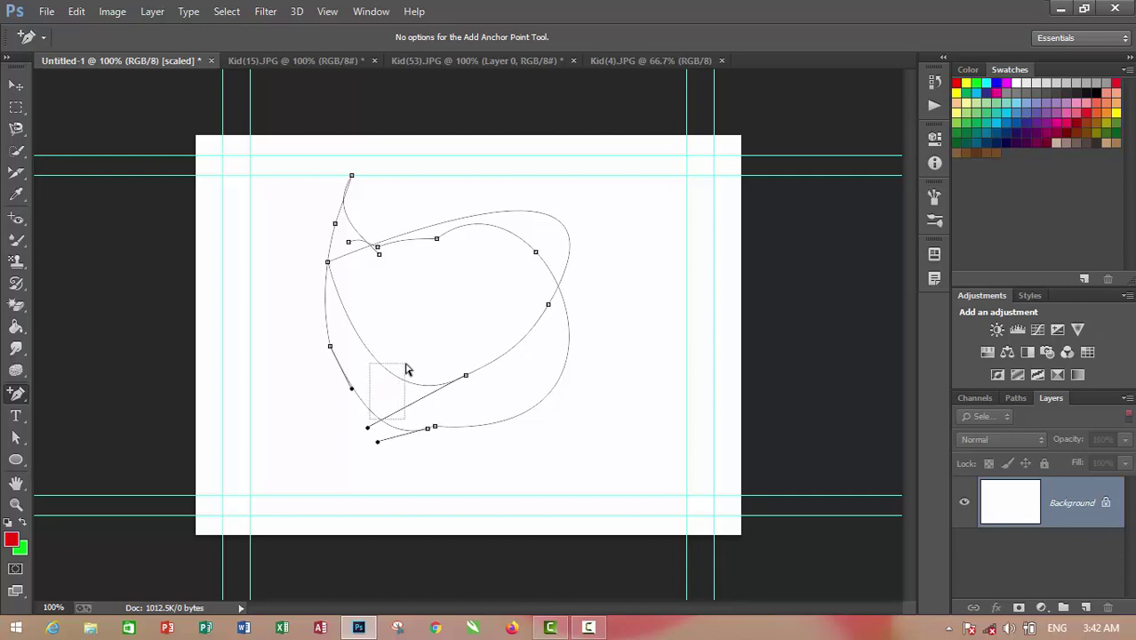
Delete the path's bottom anchor and the newly added inner-curve anchor
{"action": "right_click", "coordinate": [22, 395]}
{"action": "left_click", "coordinate": [66, 438]}
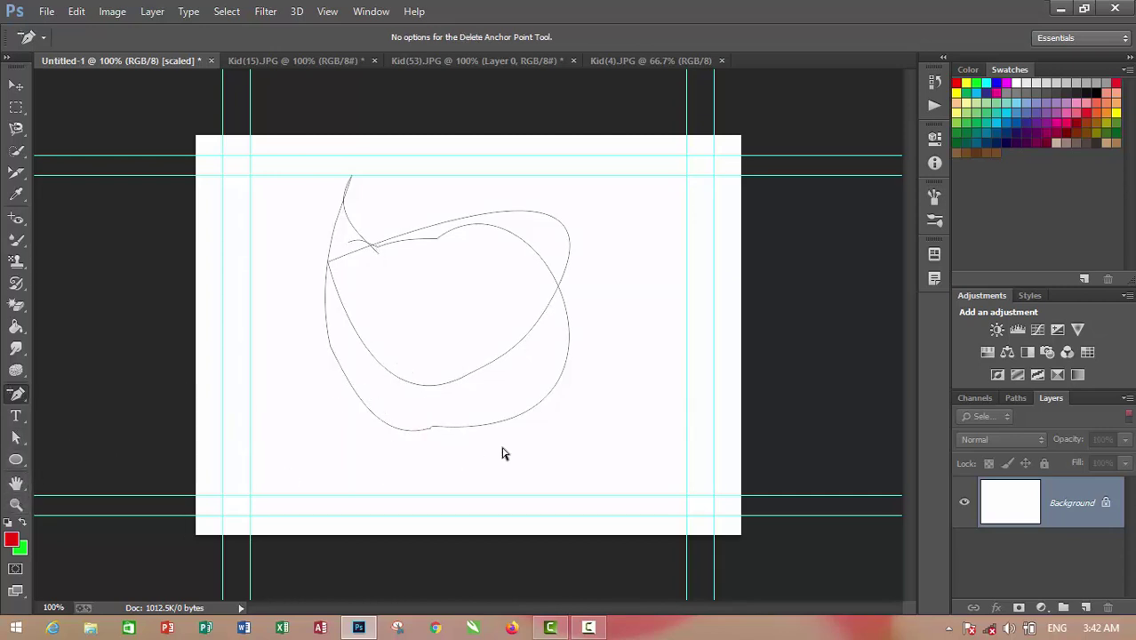
{"action": "left_click_drag", "start_coordinate": [596, 327], "coordinate": [363, 474]}
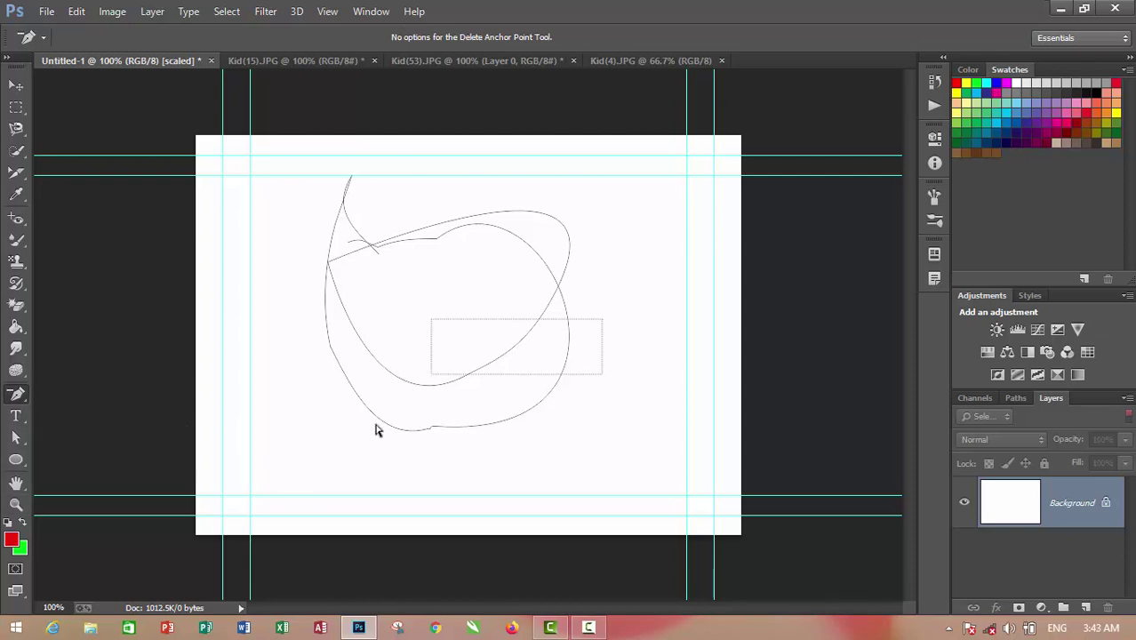
{"action": "left_click", "coordinate": [434, 427]}
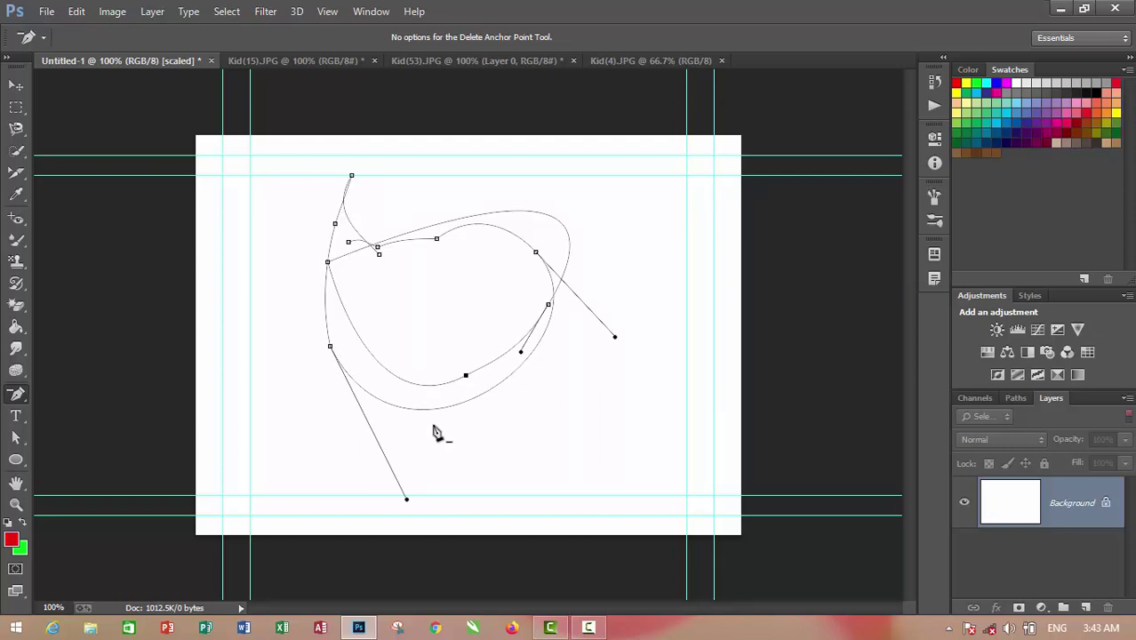
{"action": "left_click", "coordinate": [466, 376]}
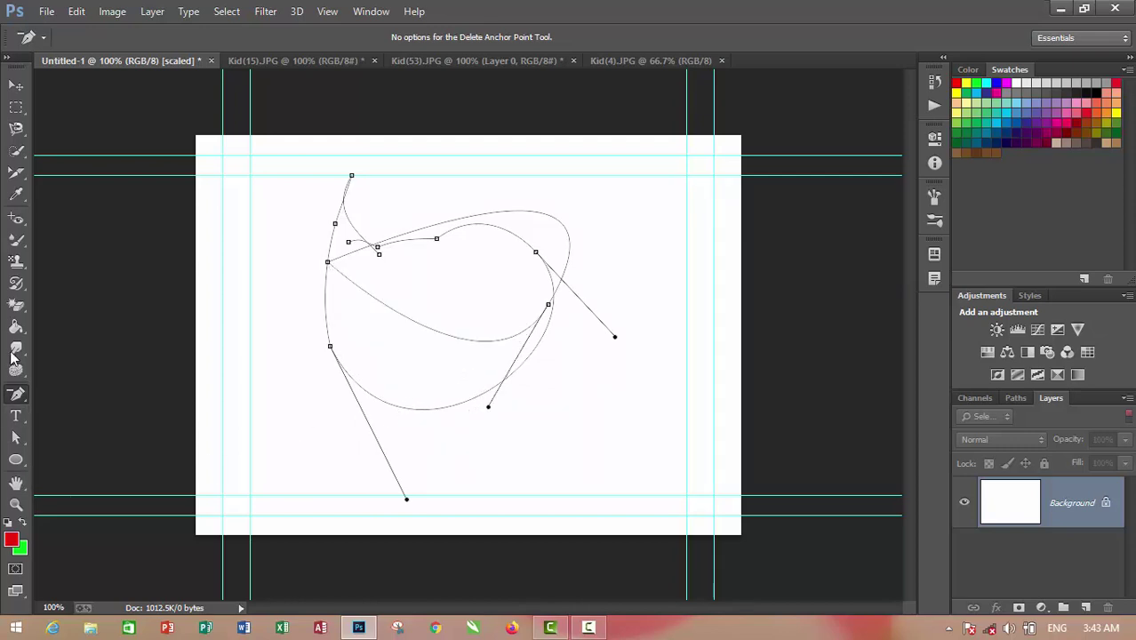
{"action": "right_click", "coordinate": [17, 395]}
Convert the path's left anchor into a corner and pull out long new handles
{"action": "left_click", "coordinate": [68, 461]}
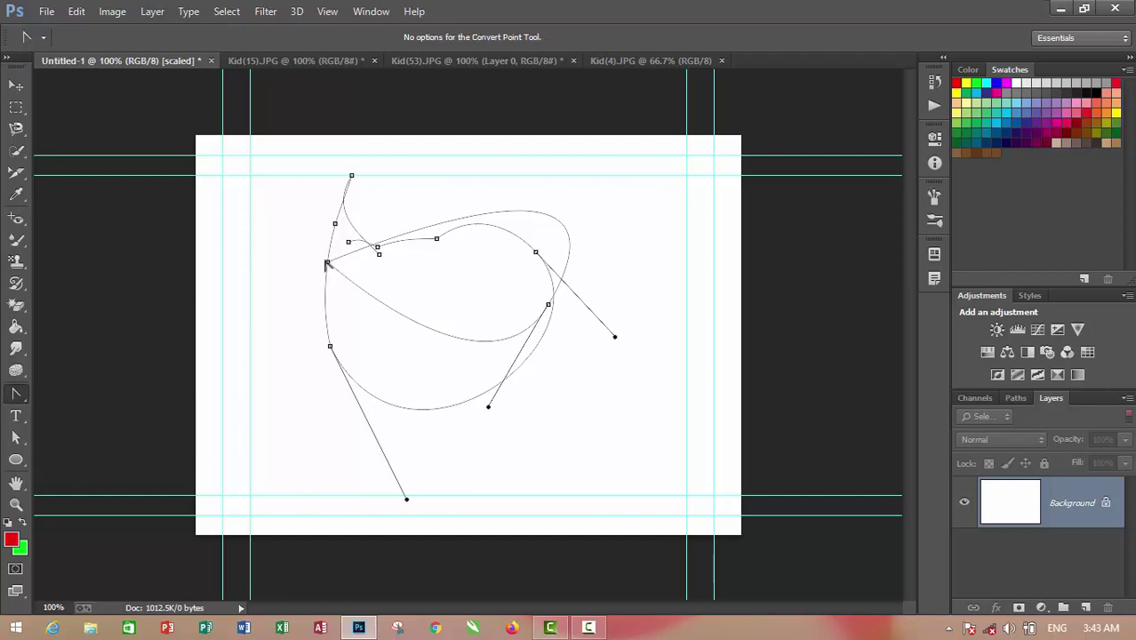
{"action": "left_click", "coordinate": [327, 264]}
{"action": "mouse_move", "coordinate": [327, 263]}
{"action": "left_mouse_down"}
{"action": "mouse_move", "coordinate": [366, 299]}
{"action": "mouse_move", "coordinate": [231, 432]}
{"action": "mouse_move", "coordinate": [264, 389]}
{"action": "left_mouse_up"}
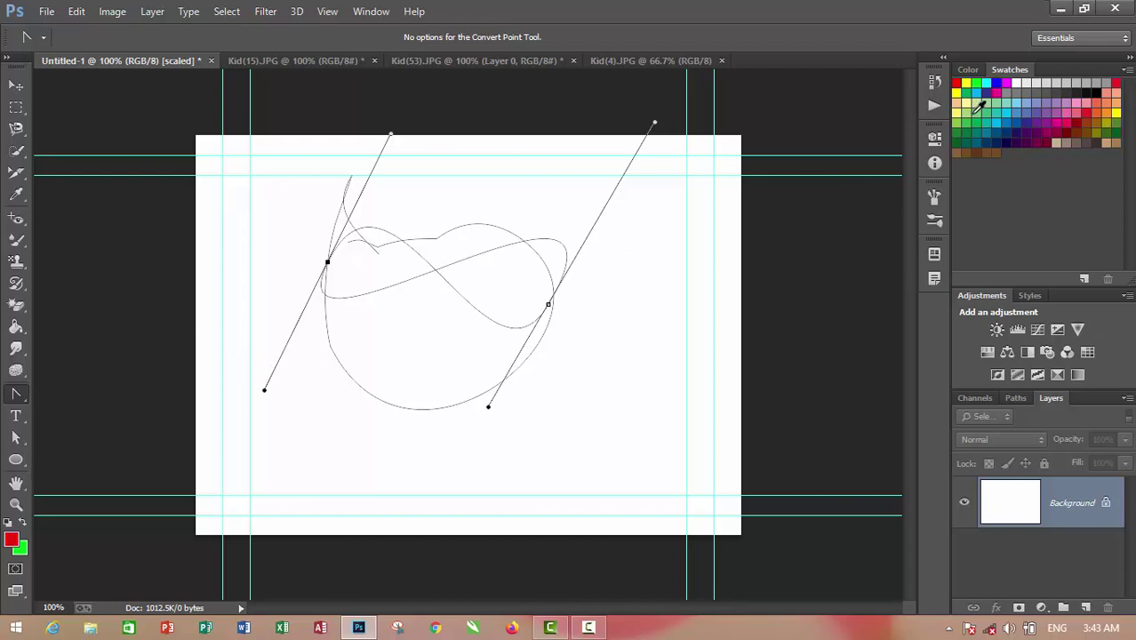
Deselect the path, try a red Paint Bucket fill on the canvas, then undo it
{"action": "right_click", "coordinate": [978, 107]}
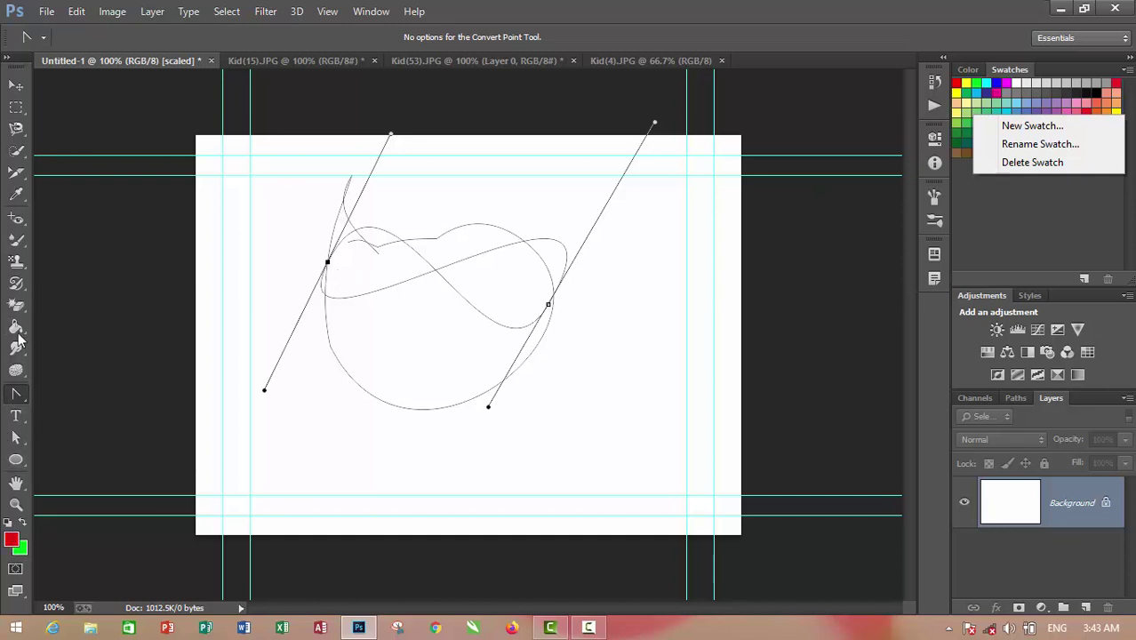
{"action": "key", "text": "Escape"}
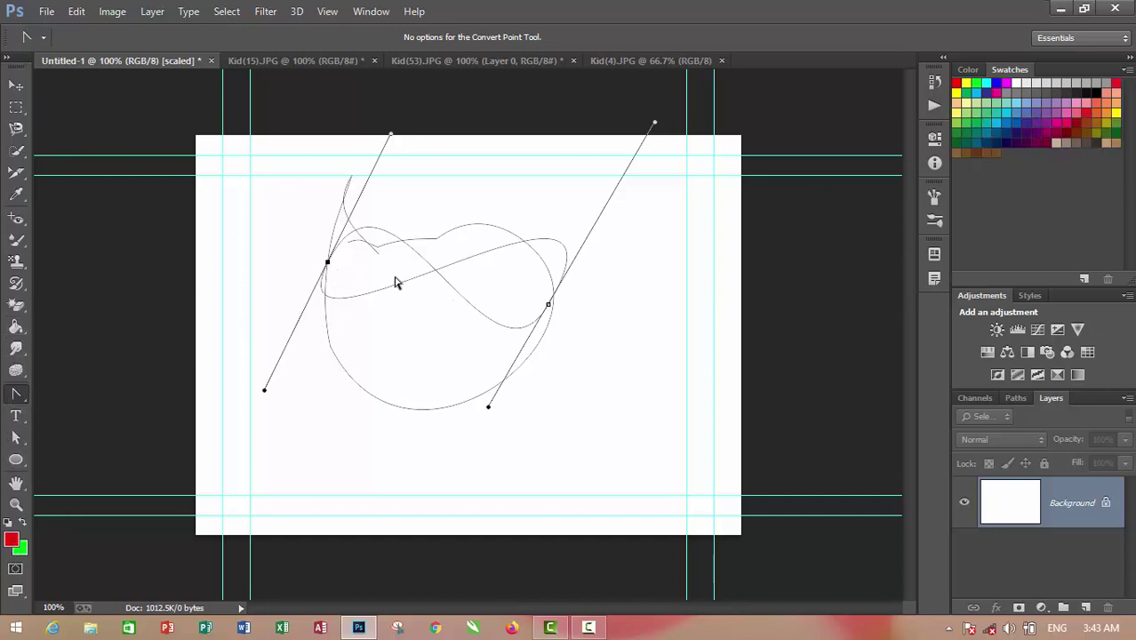
{"action": "left_click", "coordinate": [361, 276]}
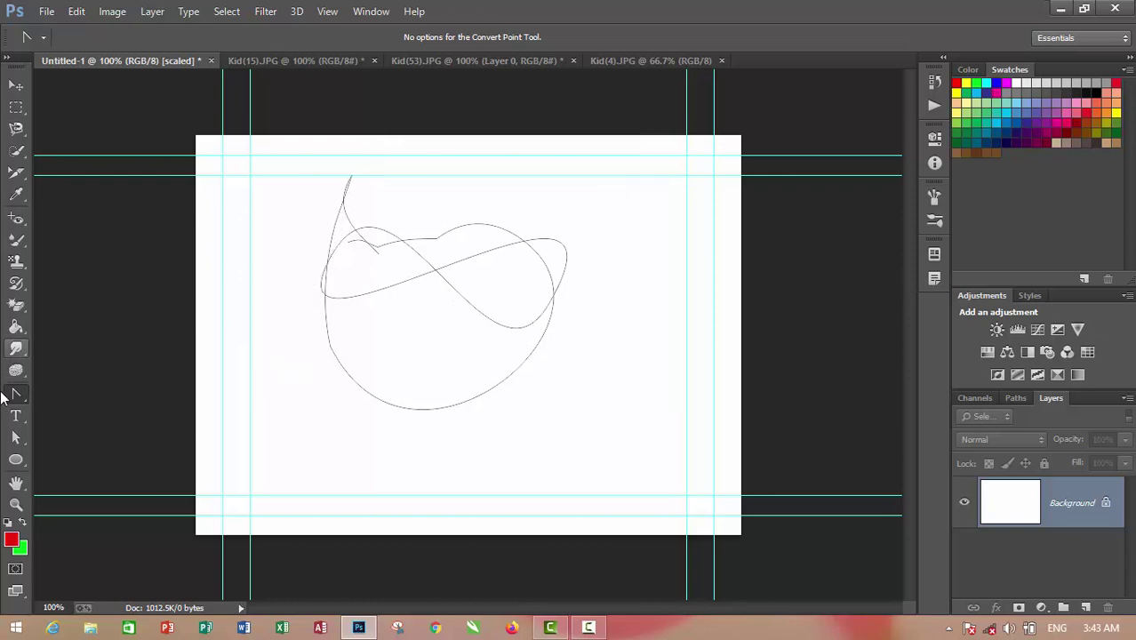
{"action": "left_click", "coordinate": [16, 327]}
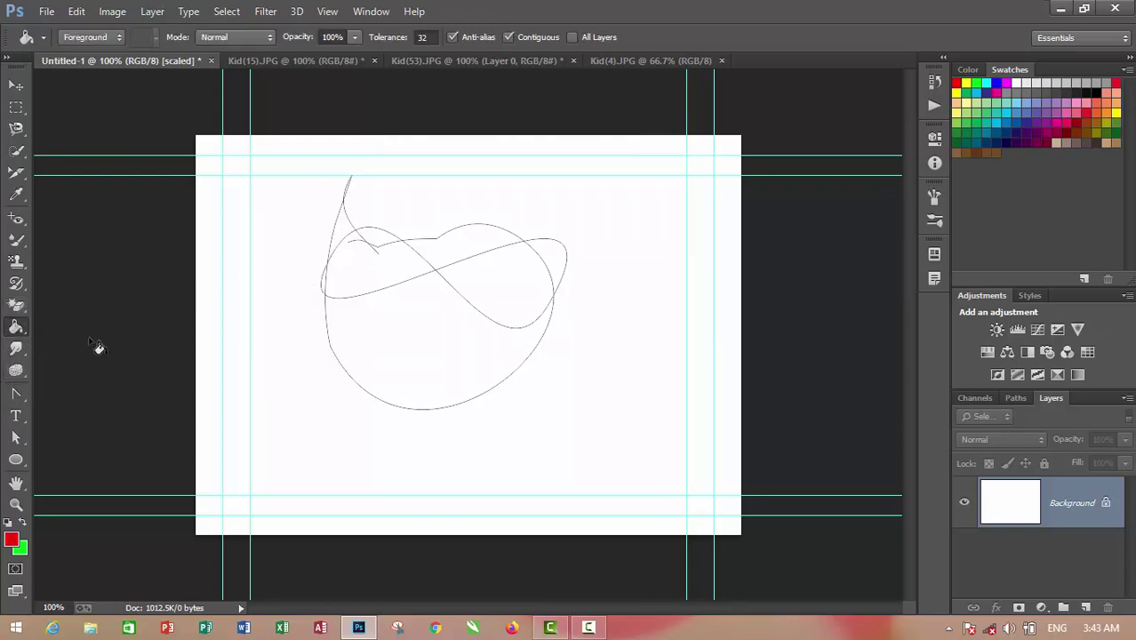
{"action": "left_click", "coordinate": [345, 260]}
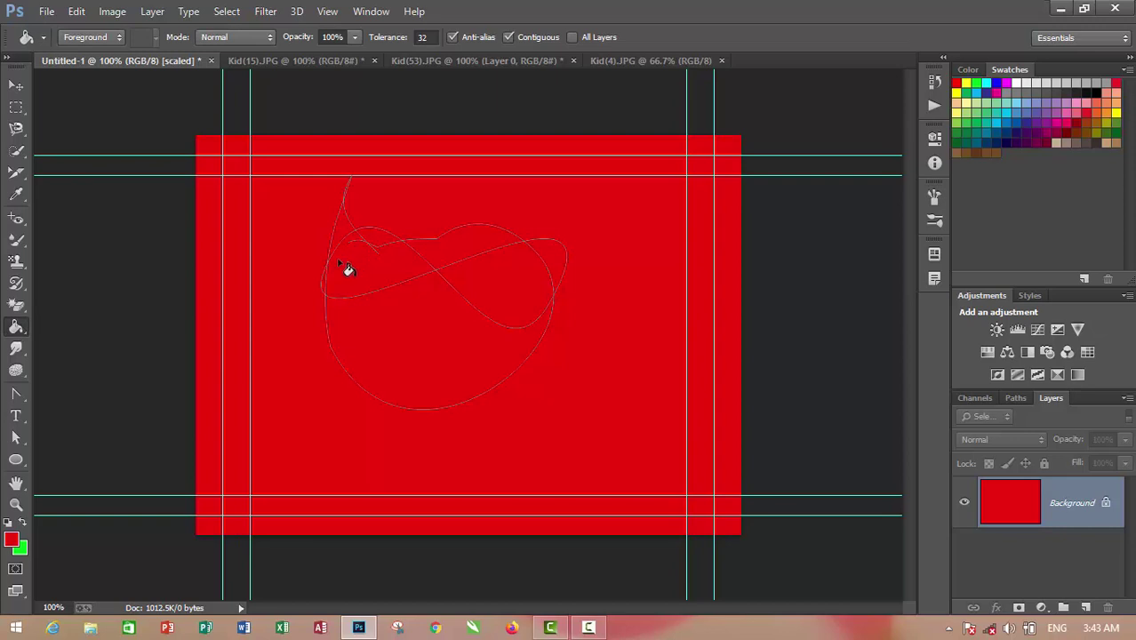
{"action": "key", "text": "ctrl+z"}
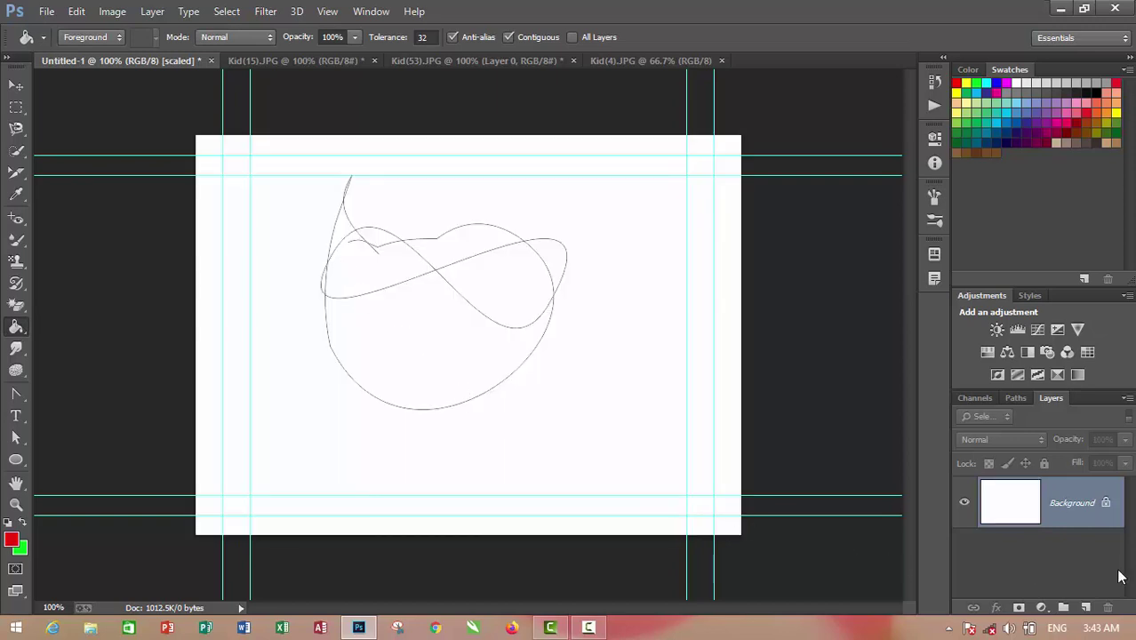
Convert the Background into Layer 0 and add an empty Layer 1 above it
{"action": "double_click", "coordinate": [1103, 500]}
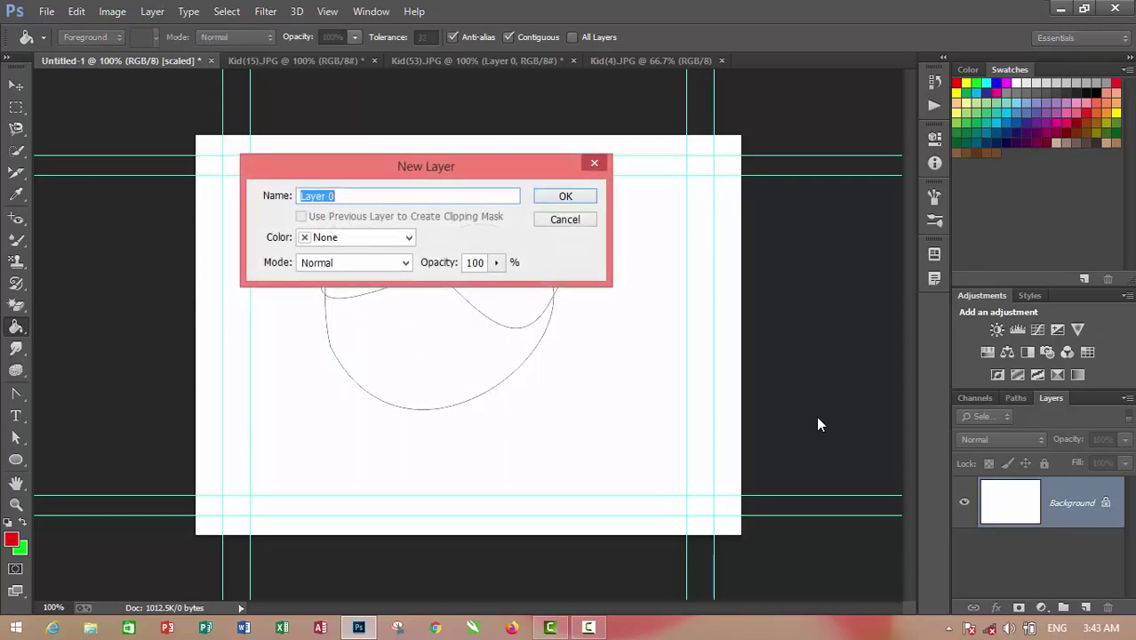
{"action": "left_click", "coordinate": [565, 196]}
{"action": "left_click", "coordinate": [1085, 607]}
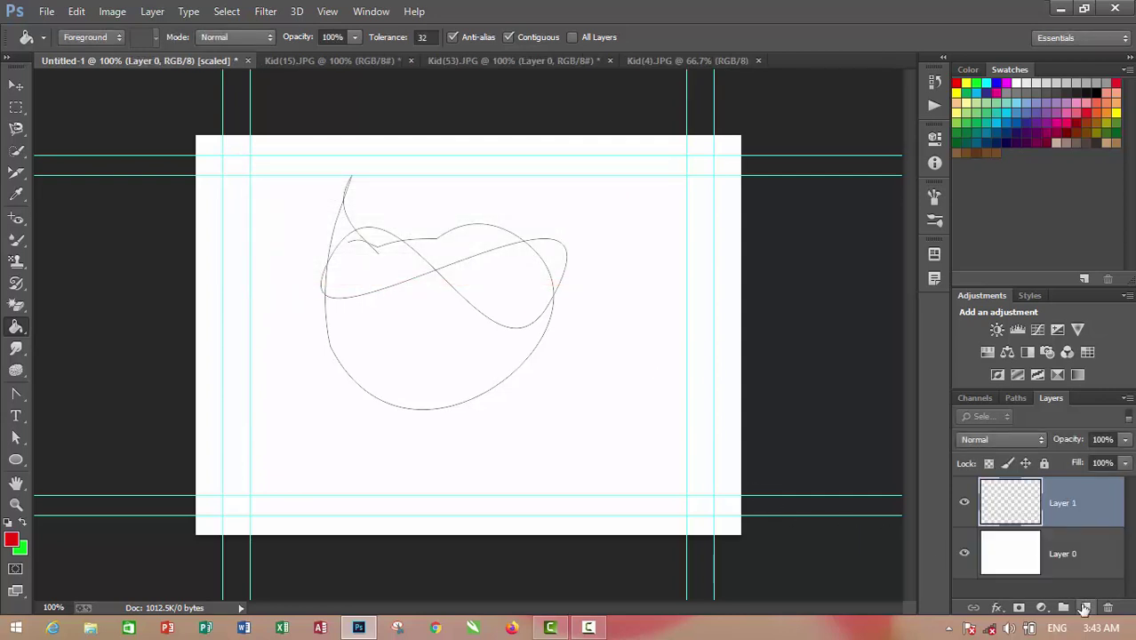
Try filling Layer 1 with red, then undo the fill
{"action": "left_click", "coordinate": [361, 258]}
{"action": "key", "text": "ctrl+z"}
{"action": "left_click", "coordinate": [14, 398]}
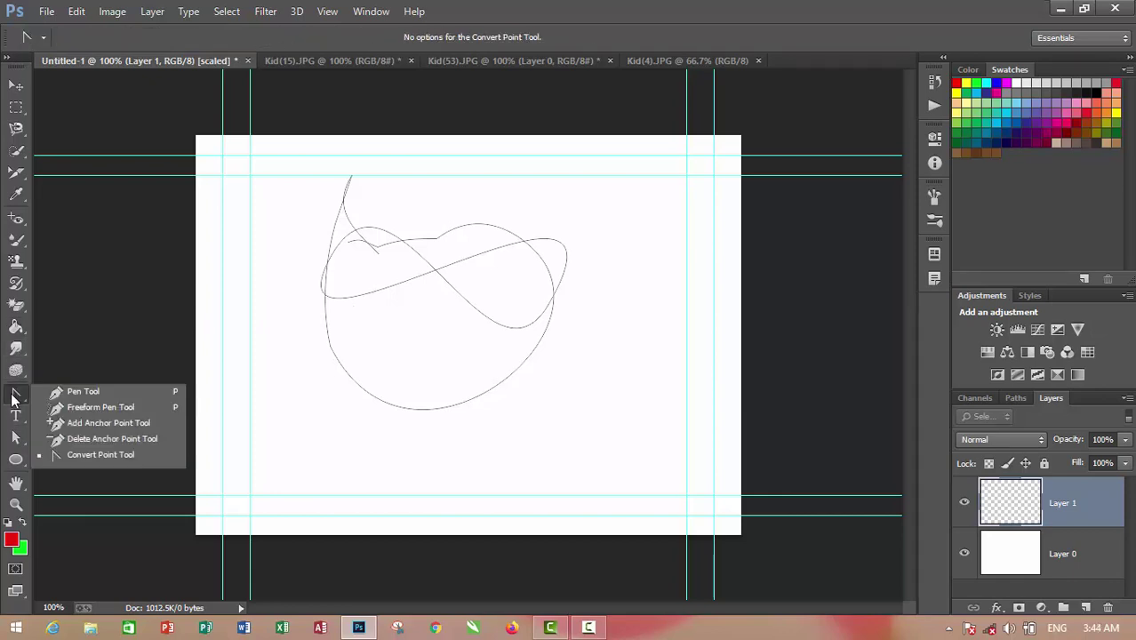
Select the Horizontal Type Tool, then minimize Photoshop to show the Windows desktop
{"action": "left_click", "coordinate": [12, 415]}
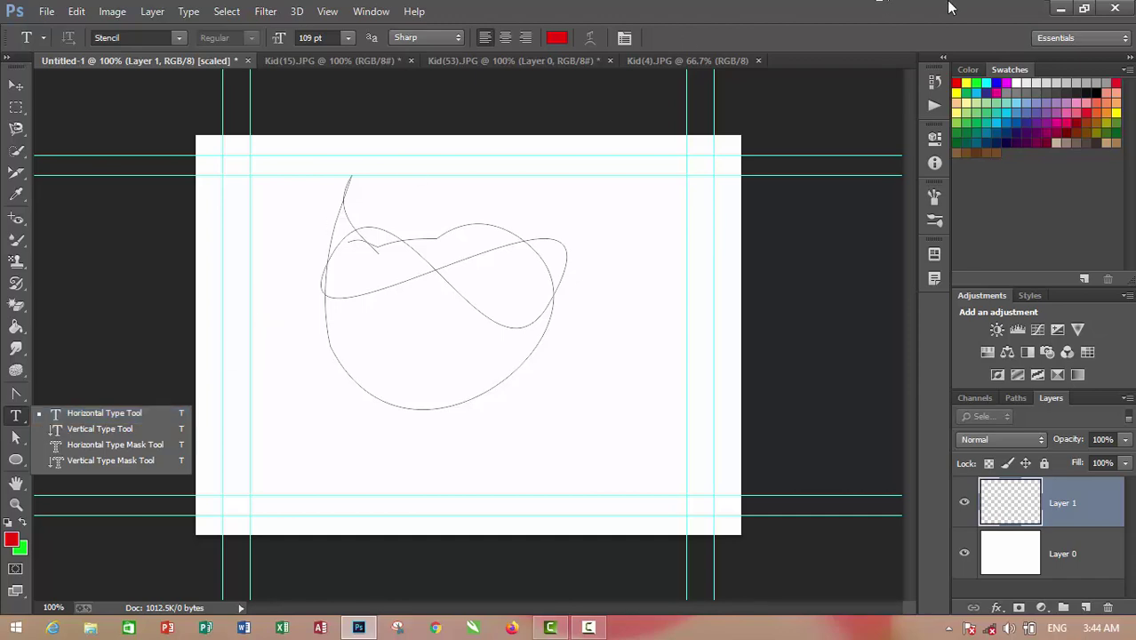
{"action": "left_click", "coordinate": [1063, 9]}
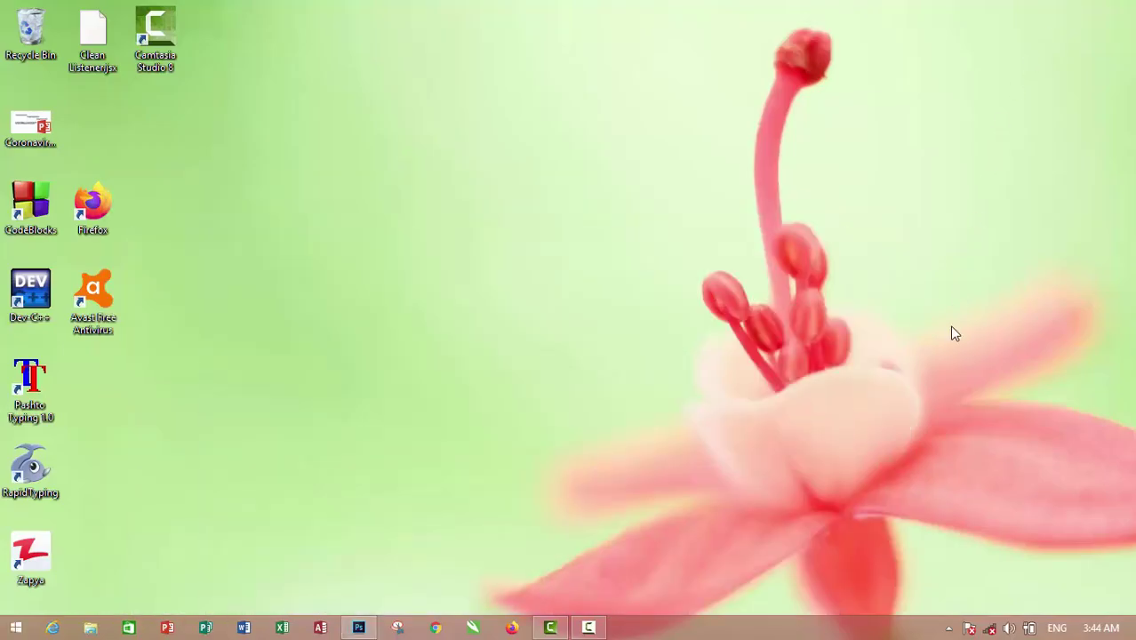